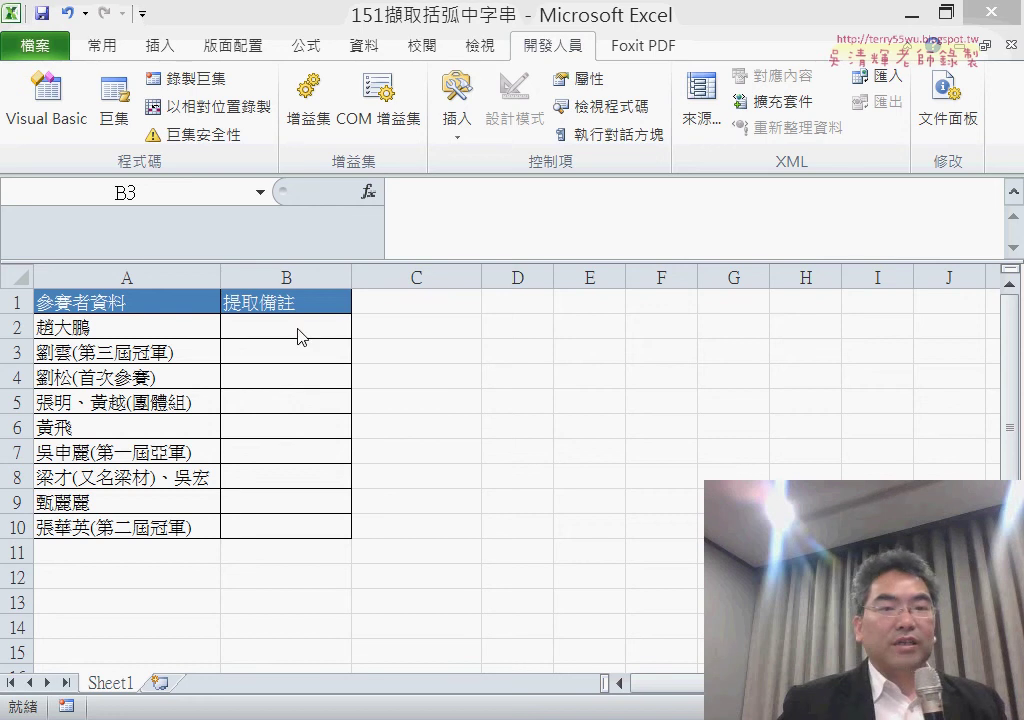
Collapse the expanded formula bar to one line so more rows of the sheet show
click(1015, 195)
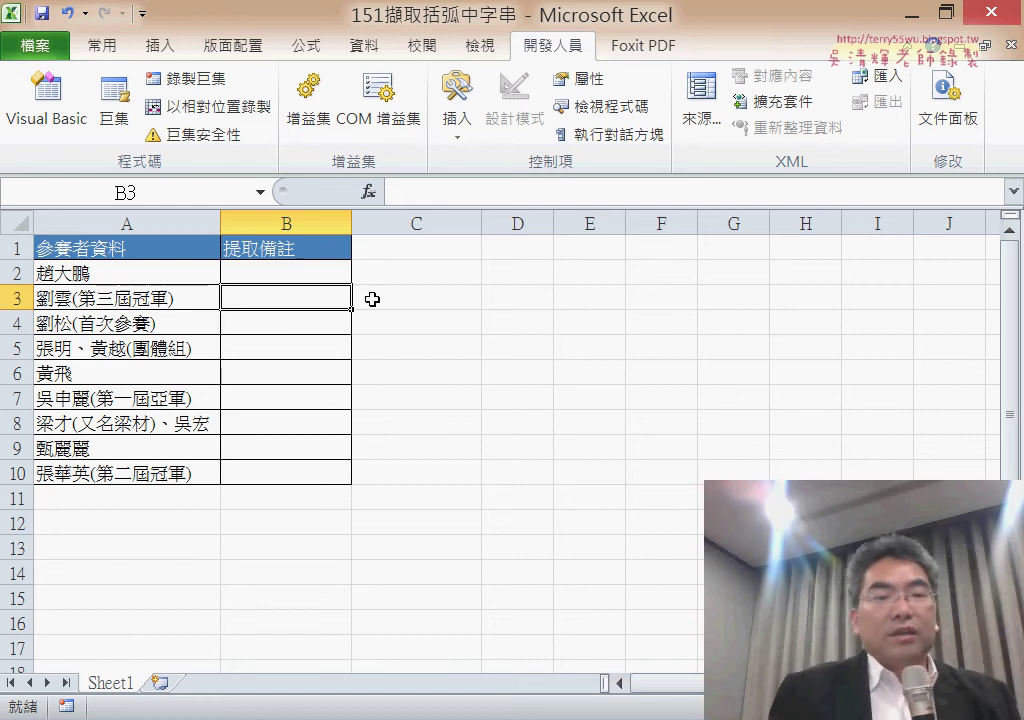
Restore the IFERROR(MID(FIND)) formulas in B2:B10 and show the full formula over several lines
key(ctrl+z)
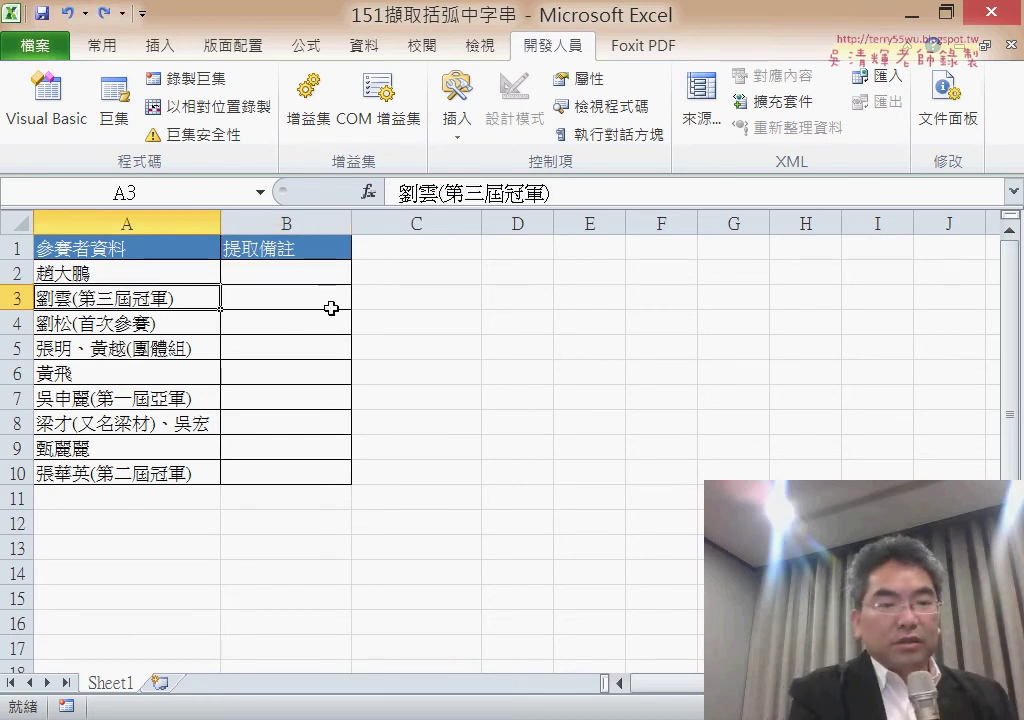
key(ctrl+y)
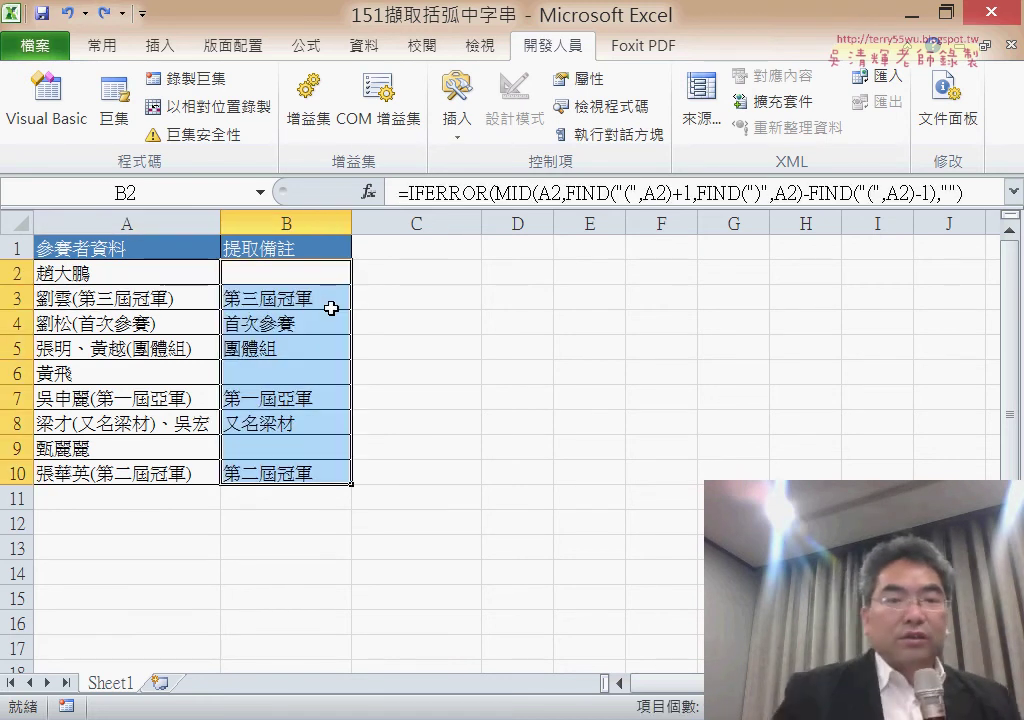
click(1014, 191)
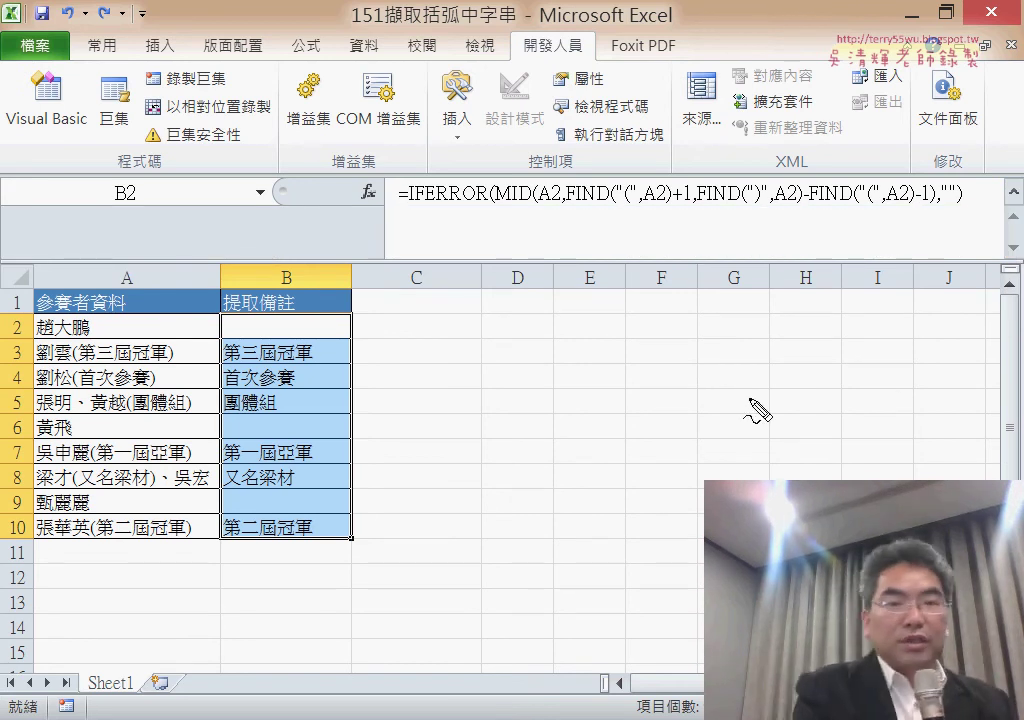
Pen-annotate IFERROR, MID, both FINDs and A3's parentheses to explain the formula, then clear the marks
drag(574, 203, 621, 215)
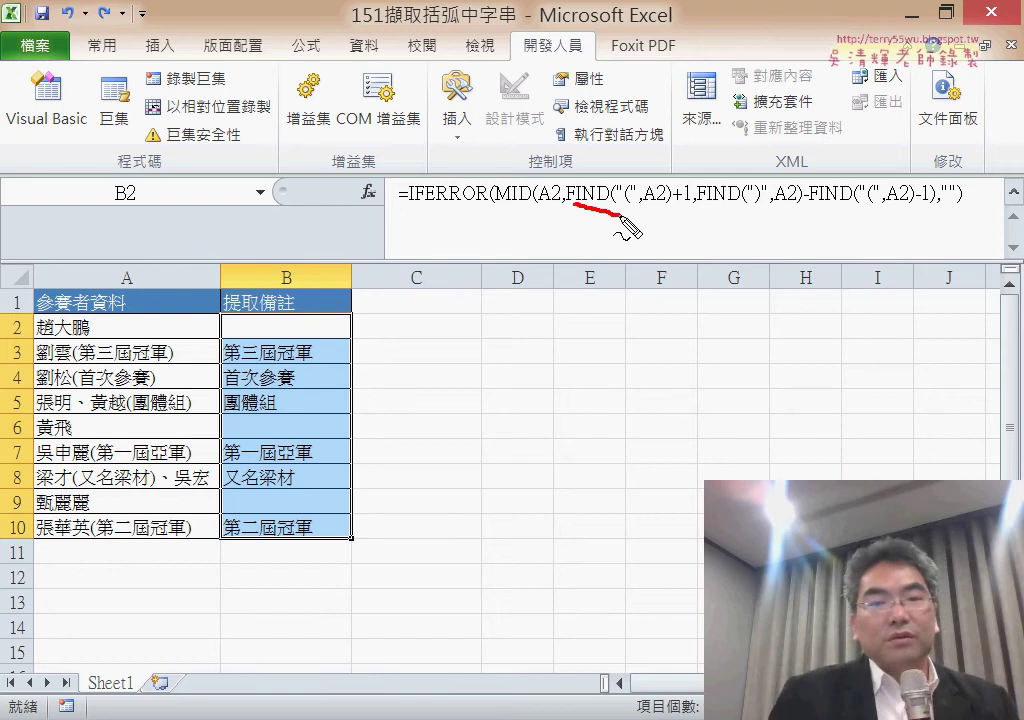
drag(72, 340, 78, 381)
drag(810, 207, 850, 205)
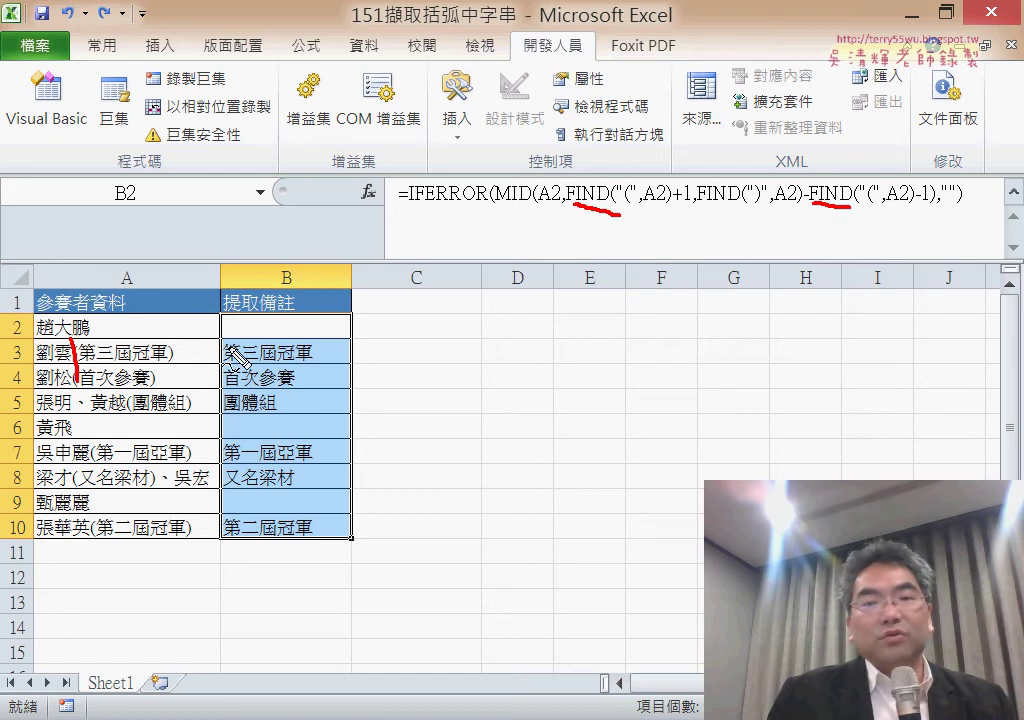
drag(171, 342, 171, 380)
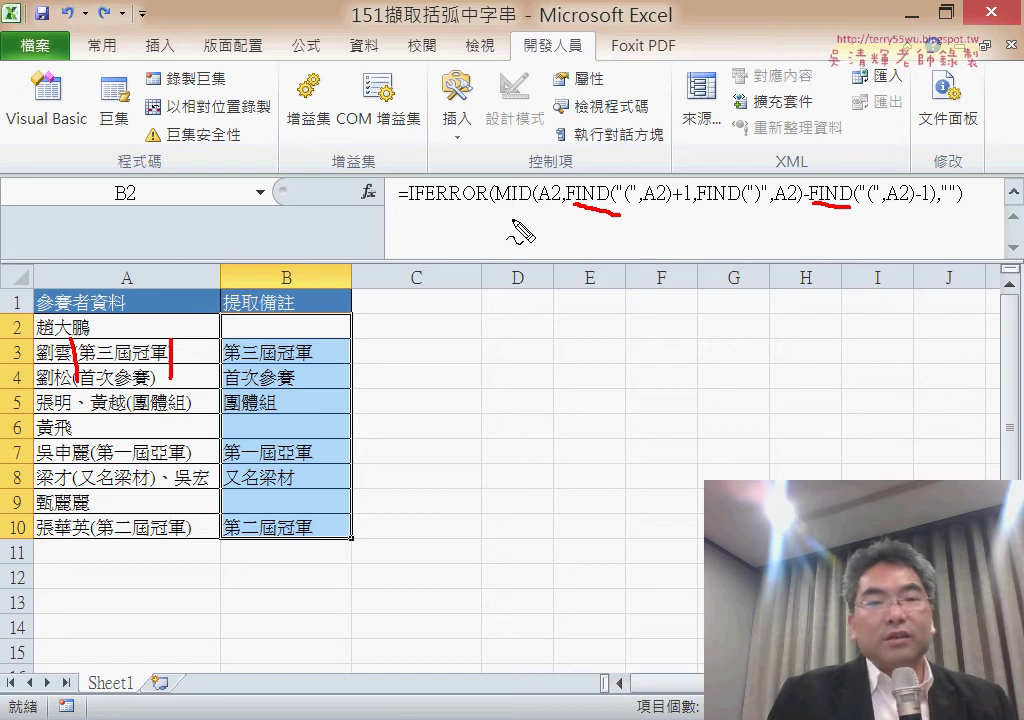
drag(498, 203, 541, 205)
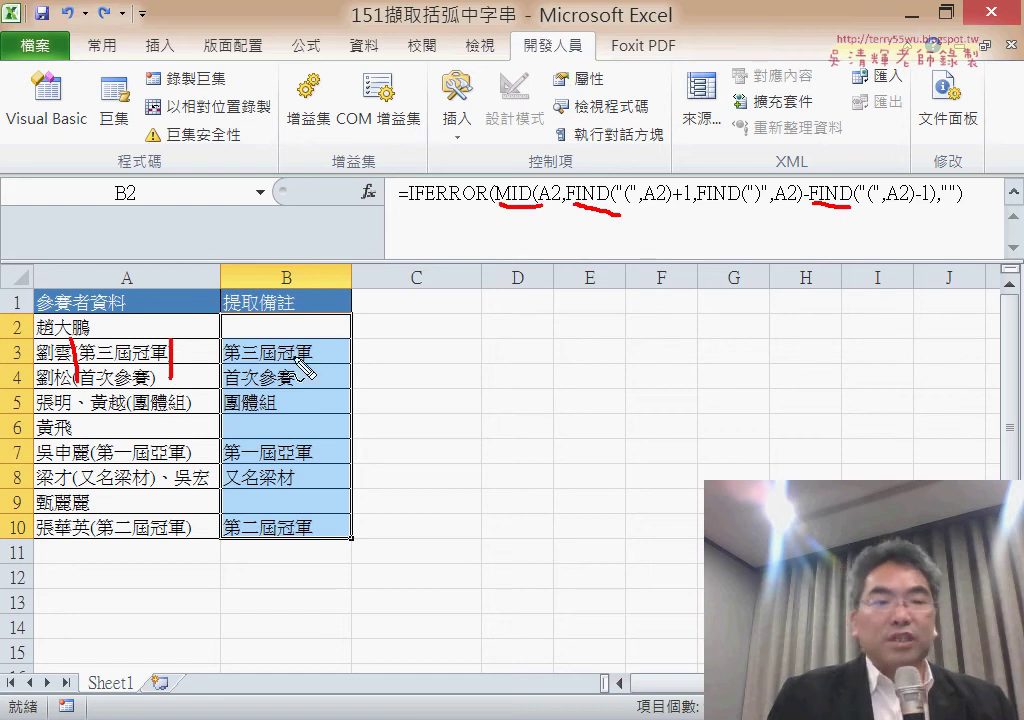
mouse_move(143, 335)
mouse_down()
mouse_move(277, 348)
mouse_move(290, 331)
mouse_up()
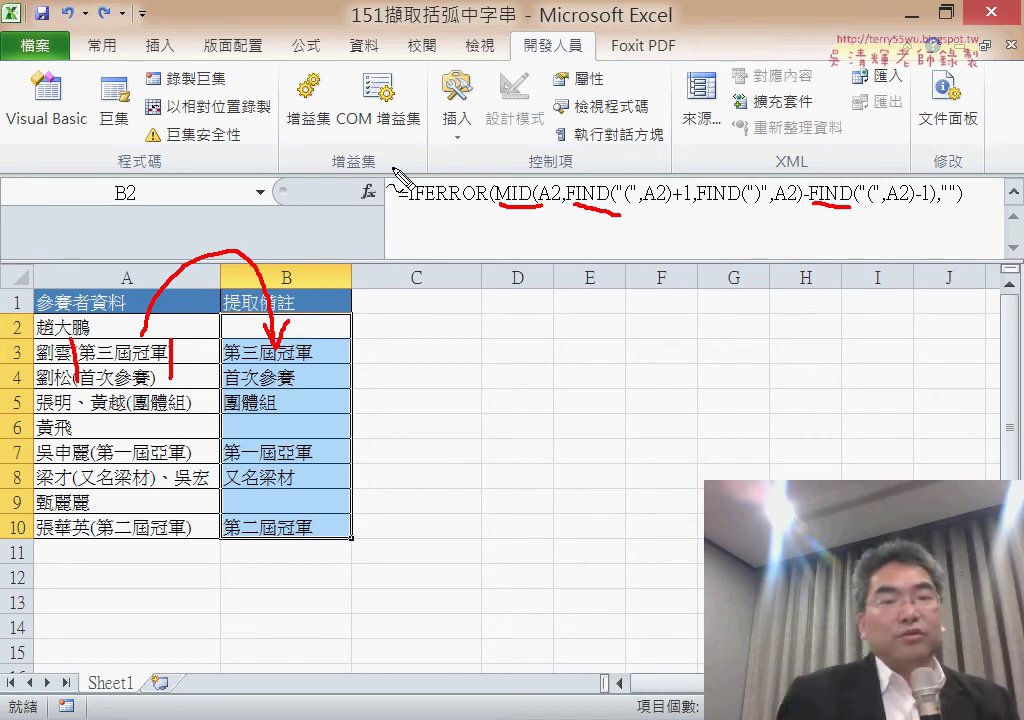
drag(408, 206, 490, 214)
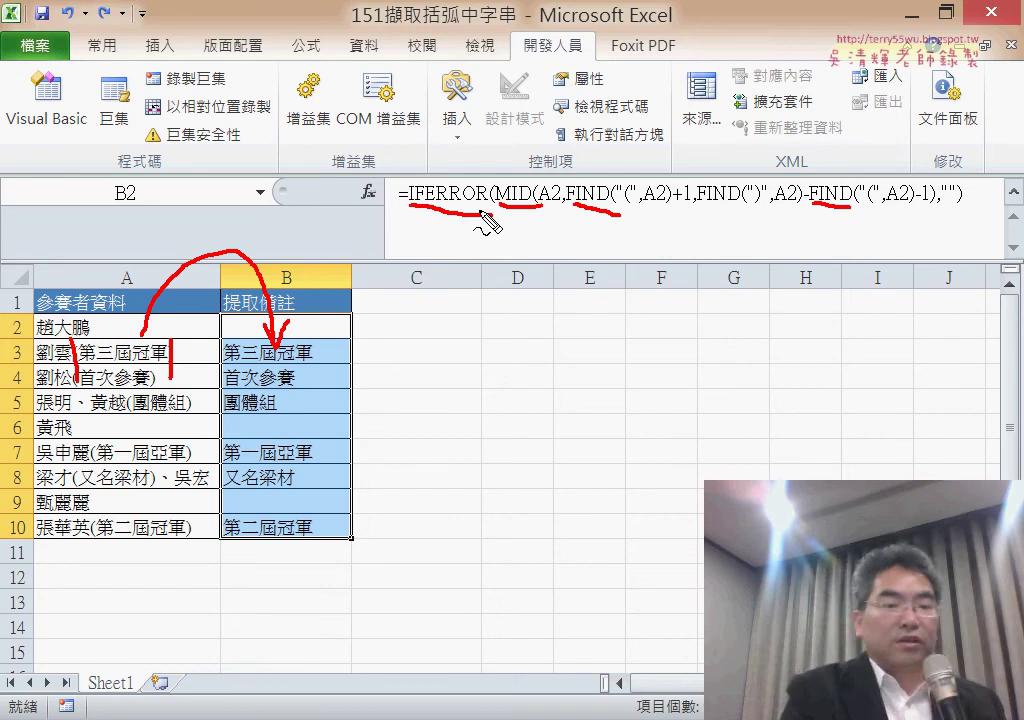
key(Escape)
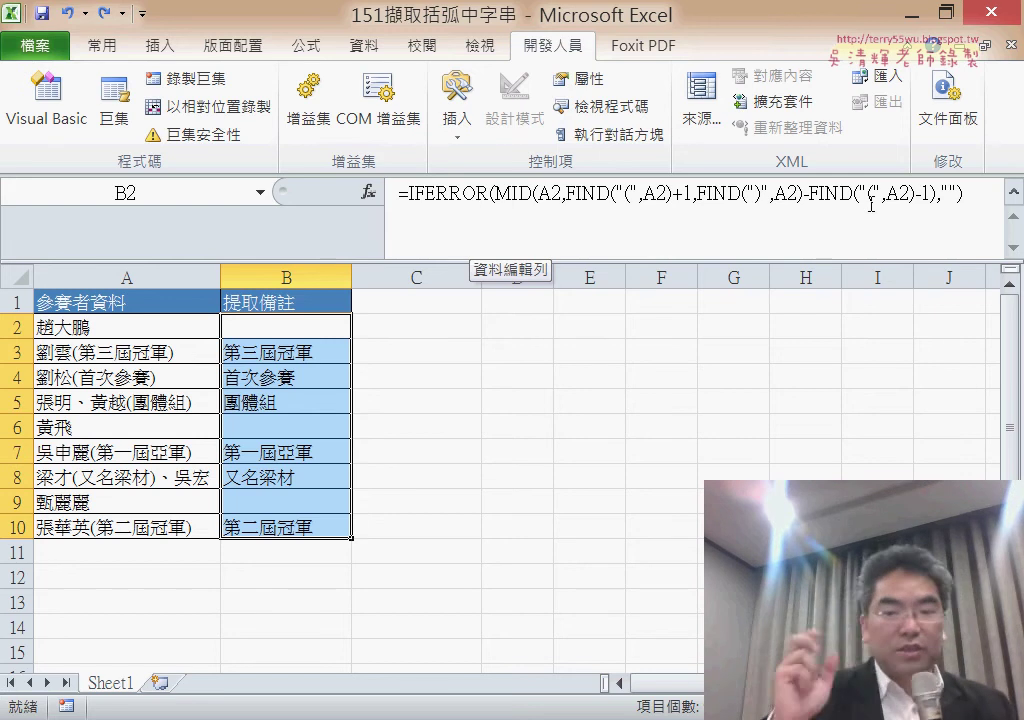
Clear B2:B10, narrow column C, and enter the header 前括弧 in D1
key(Delete)
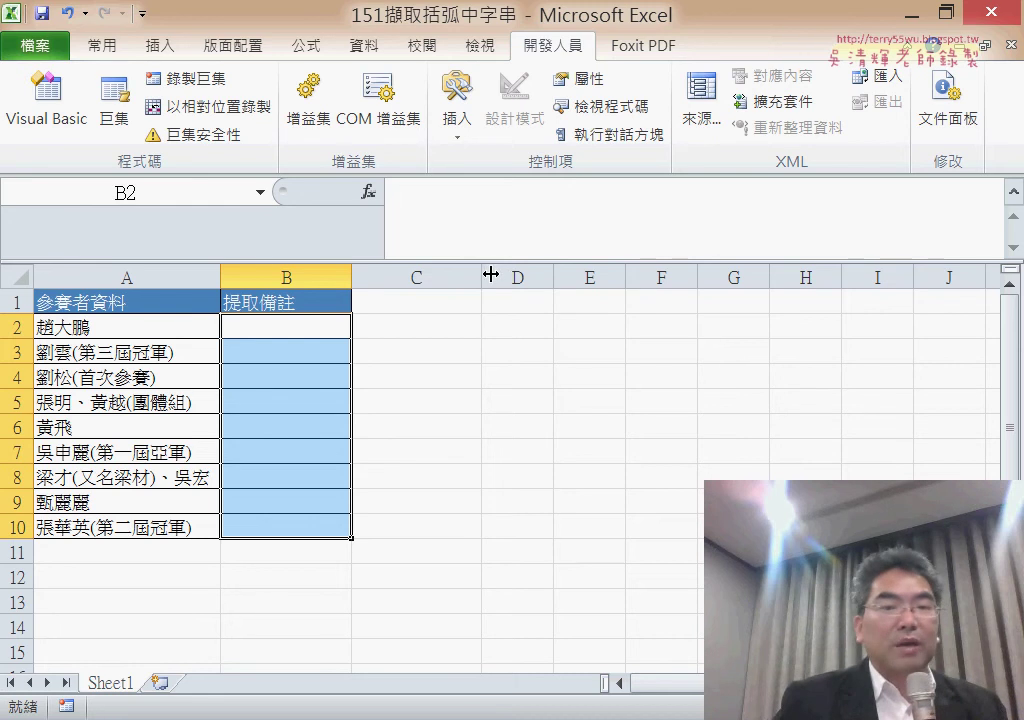
drag(482, 271, 398, 271)
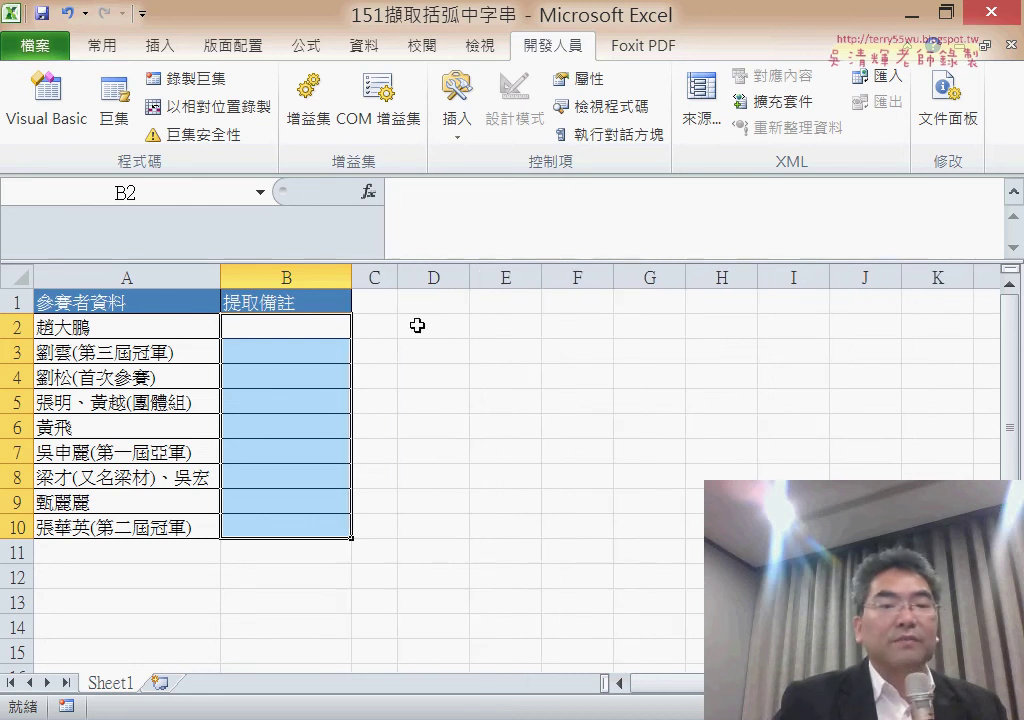
click(432, 304)
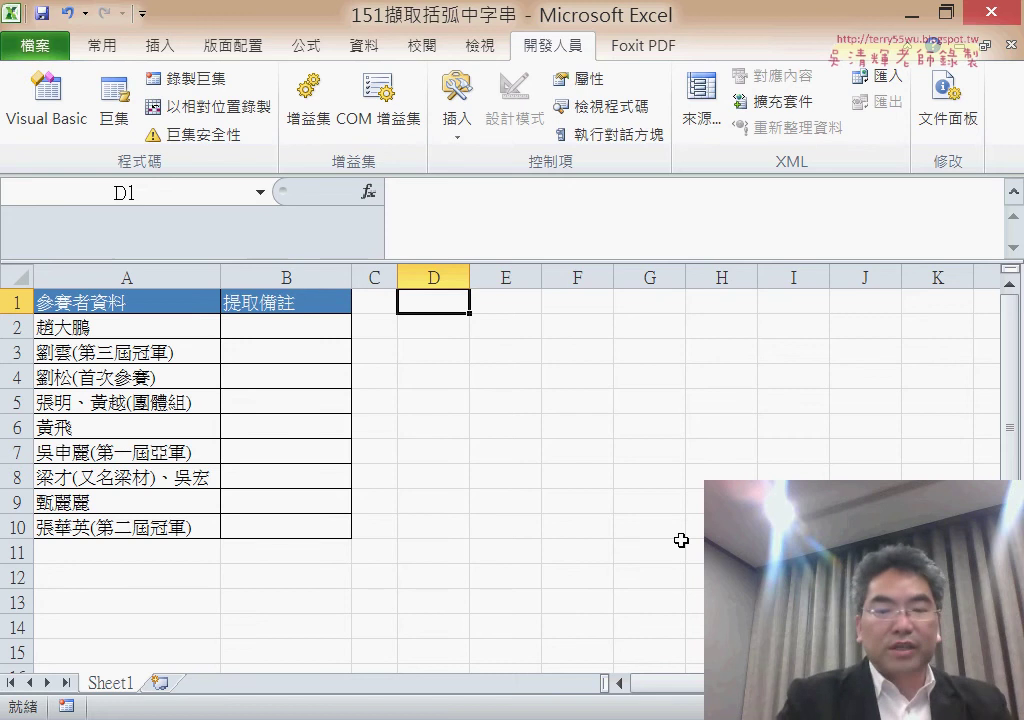
text(前)
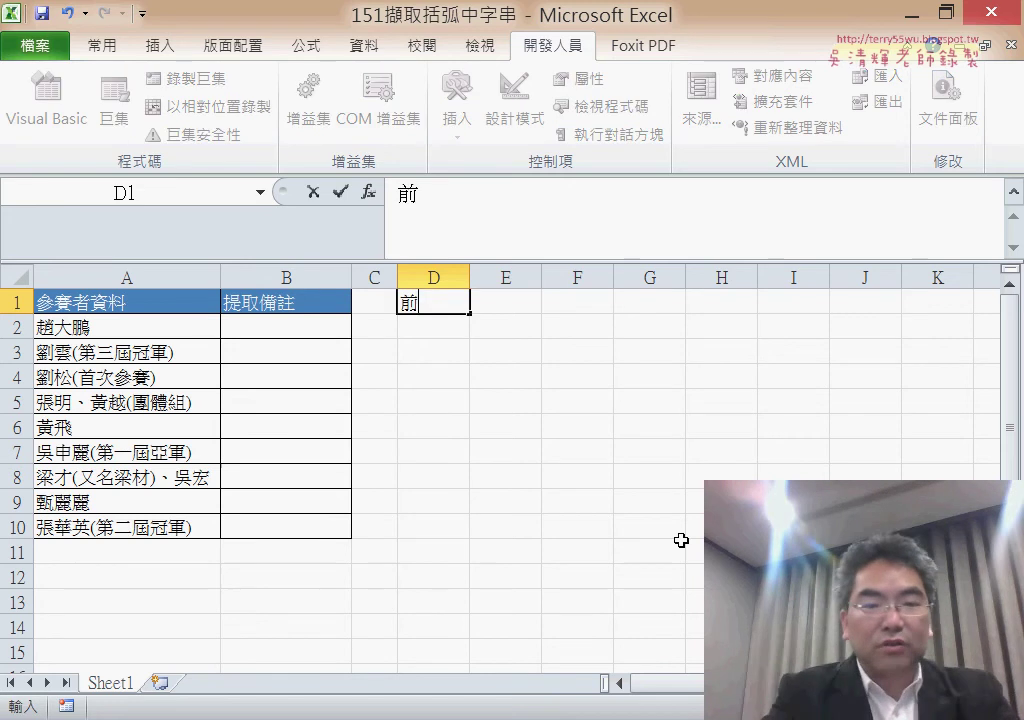
text(括弧)
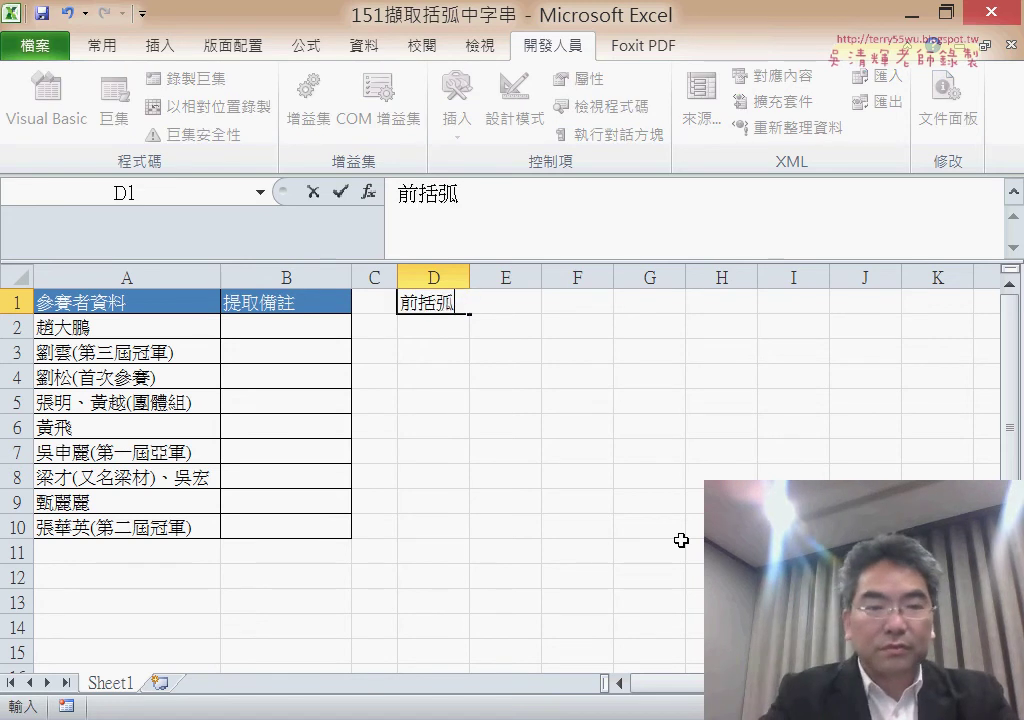
key(Tab)
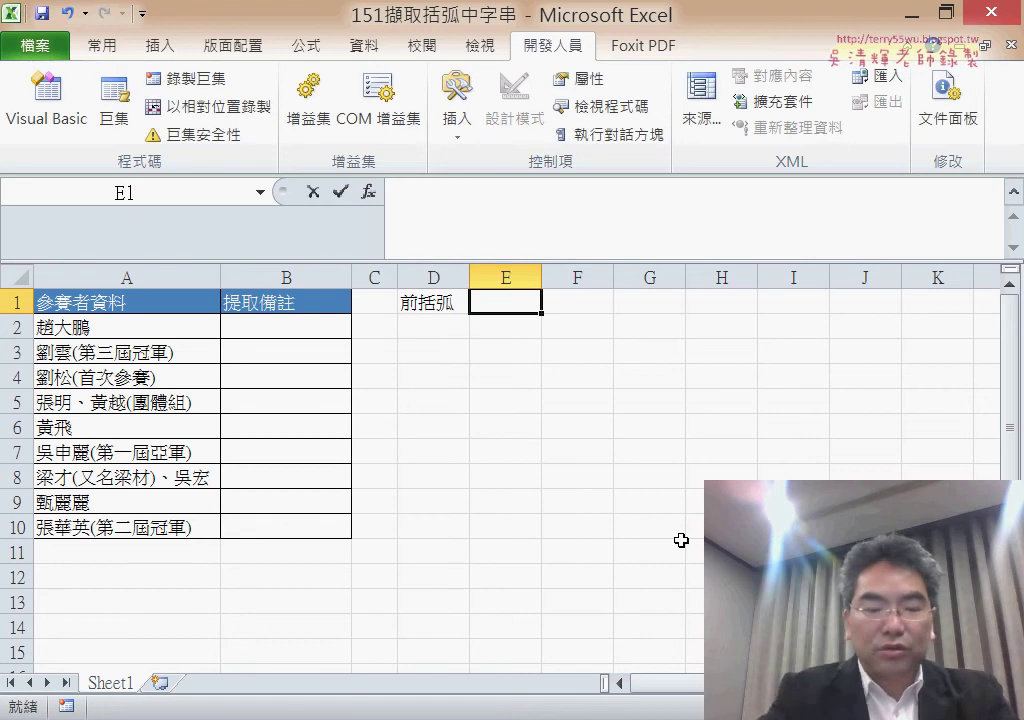
Add the headers 後括弧, 資料 and 過濾錯誤 in E1:G1
text(後ㄍ括弧)
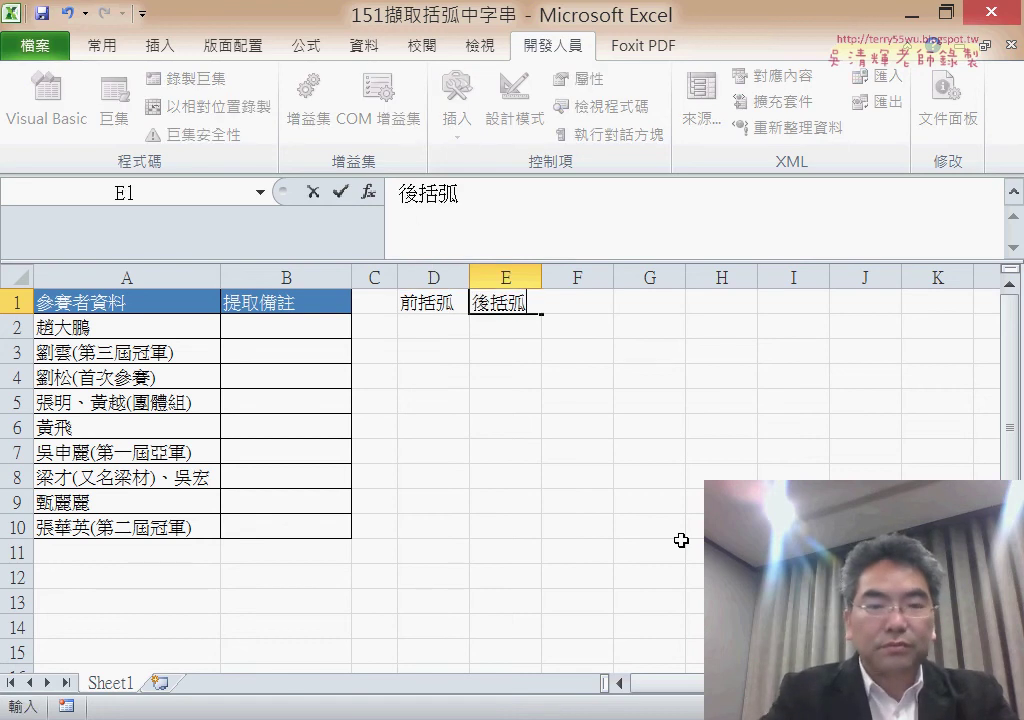
key(Tab)
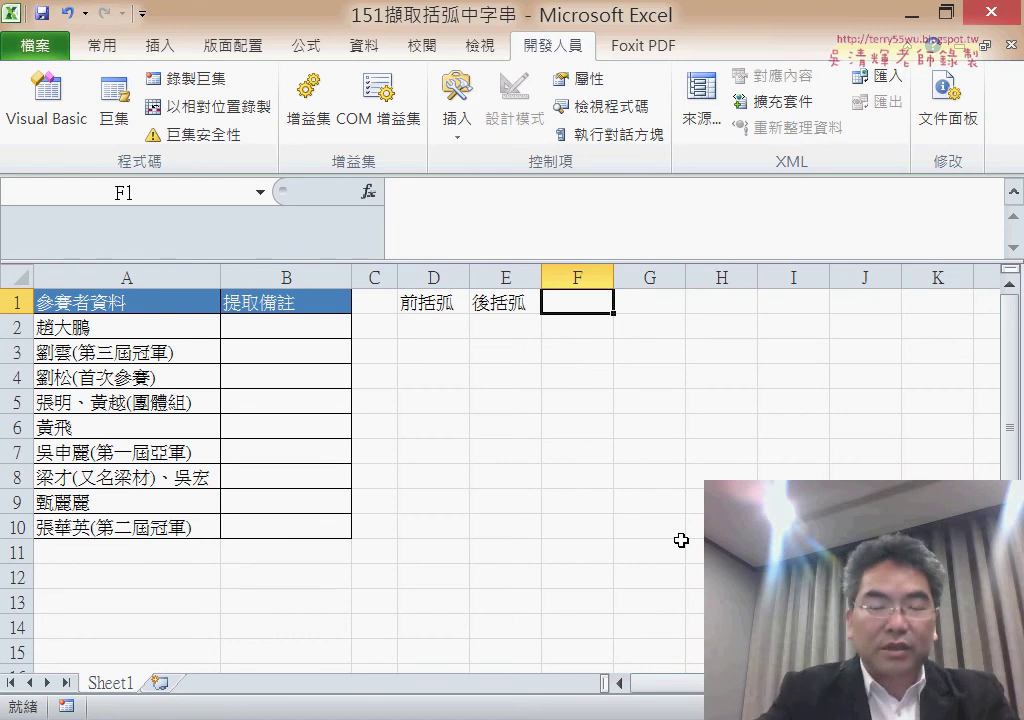
text(資ㄌㄧ)
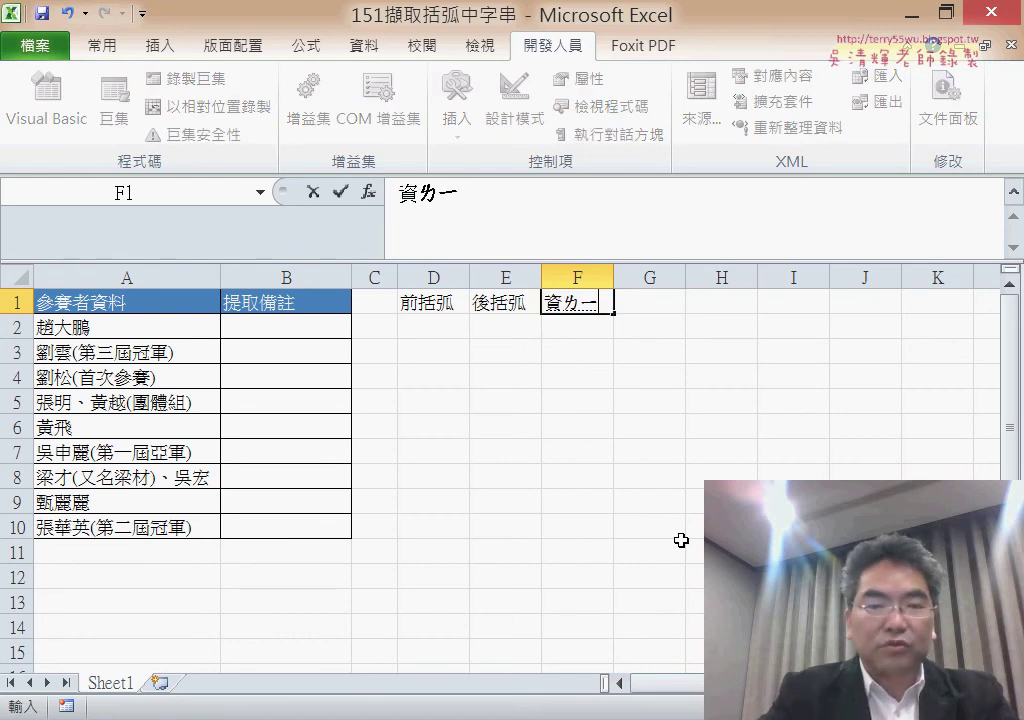
text(料)
key(Tab)
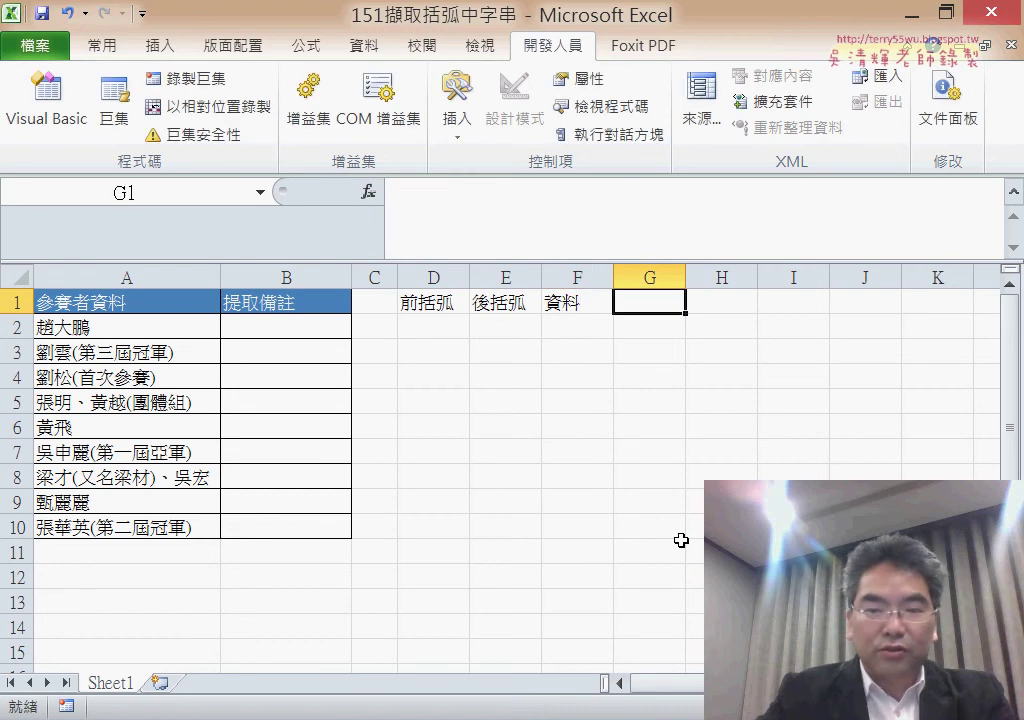
text(ㄍㄨㄛ過)
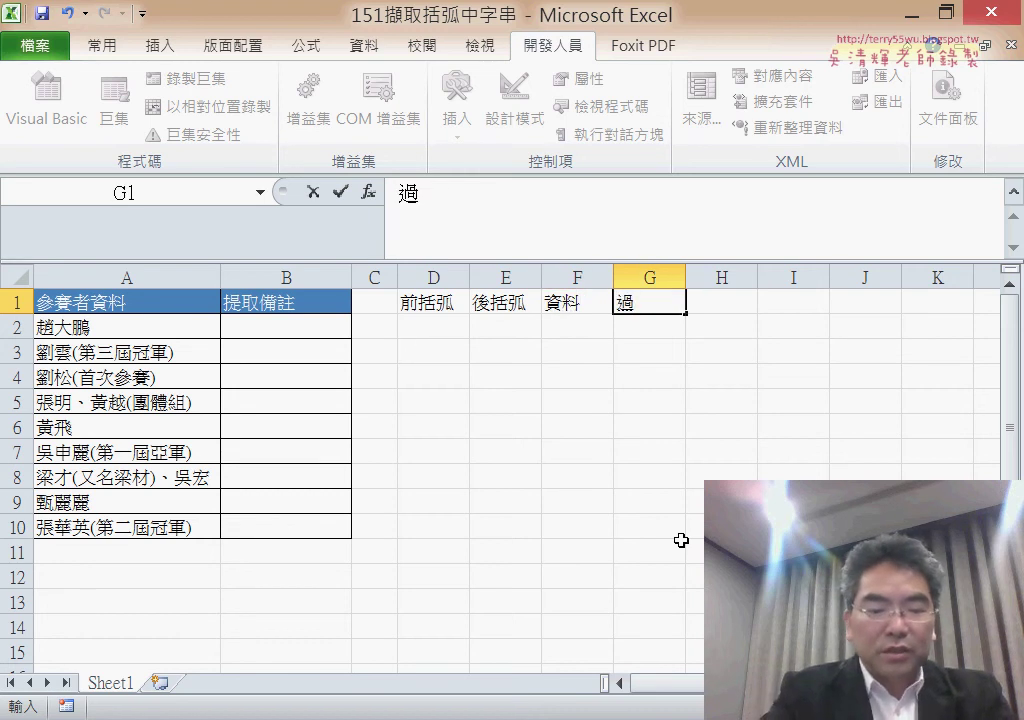
text(ㄌ濾)
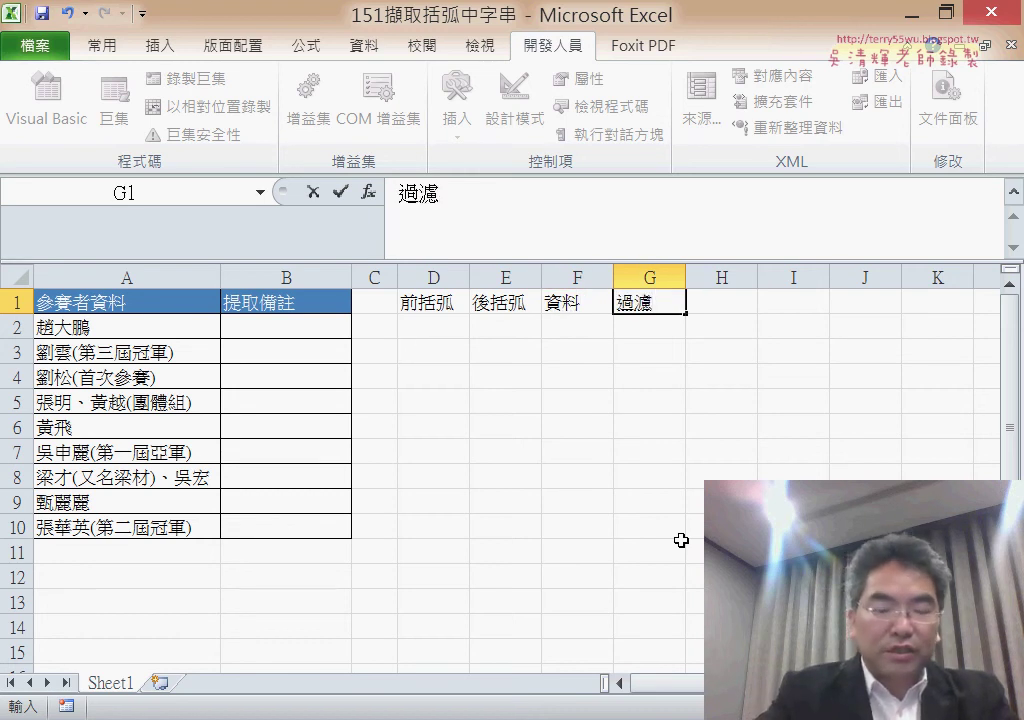
text(錯)
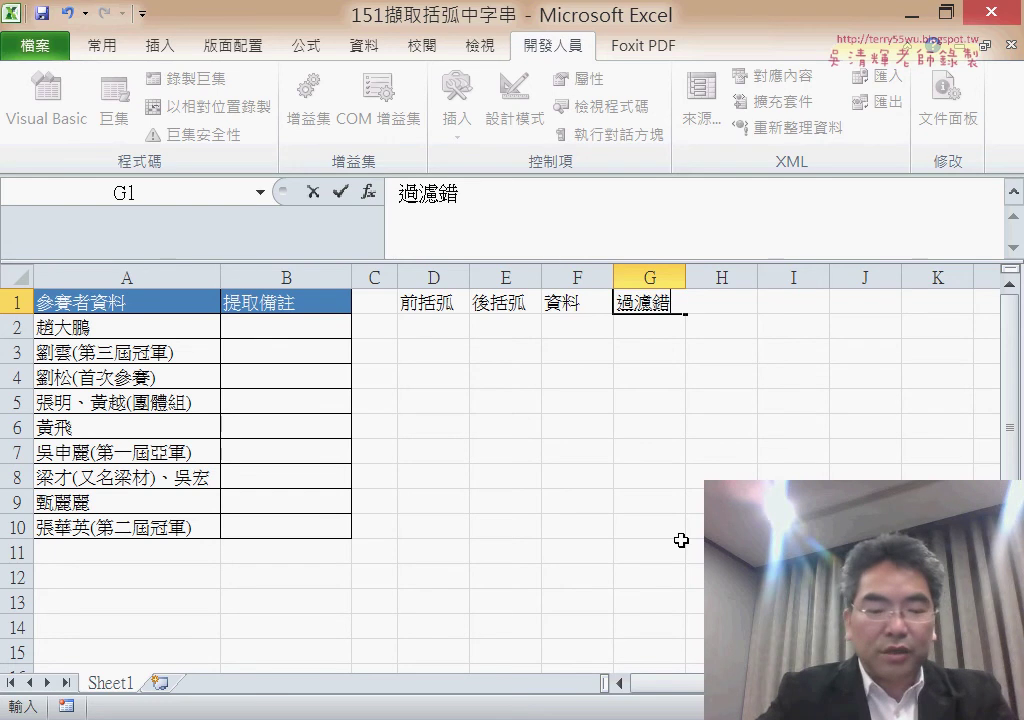
text(誤)
key(Return)
key(Return)
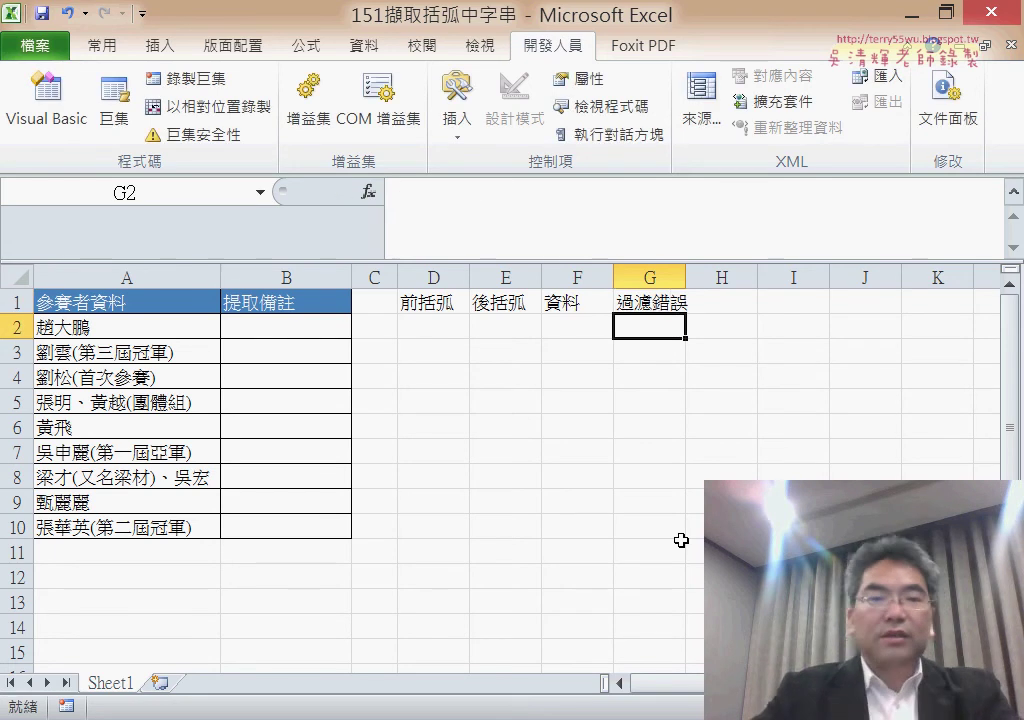
click(322, 303)
click(104, 46)
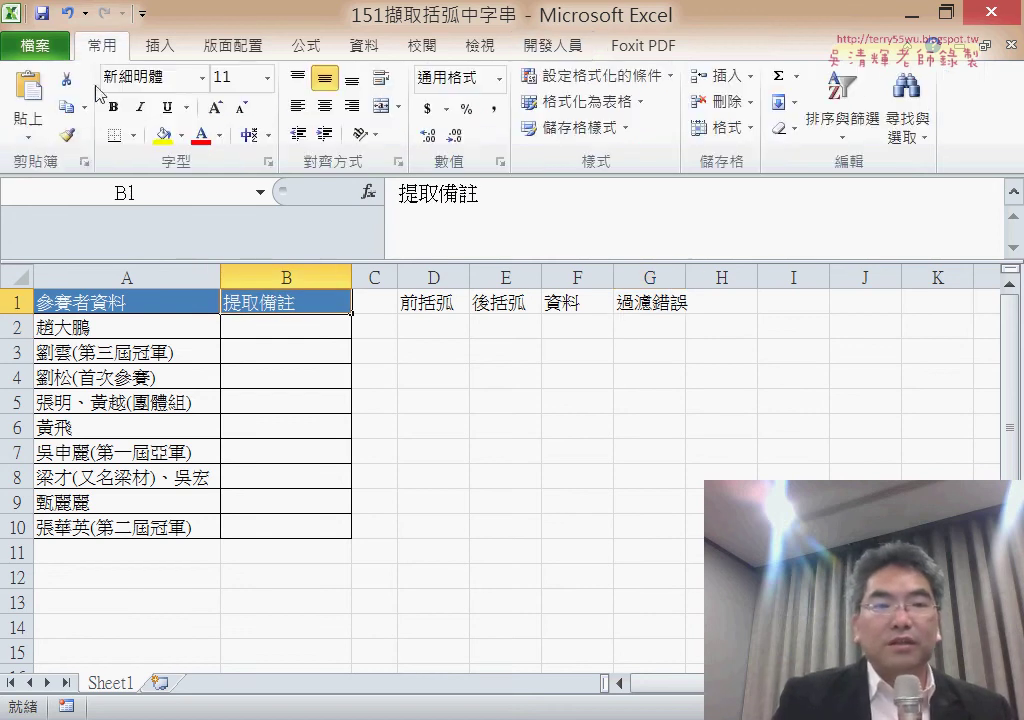
click(67, 134)
drag(402, 306, 631, 300)
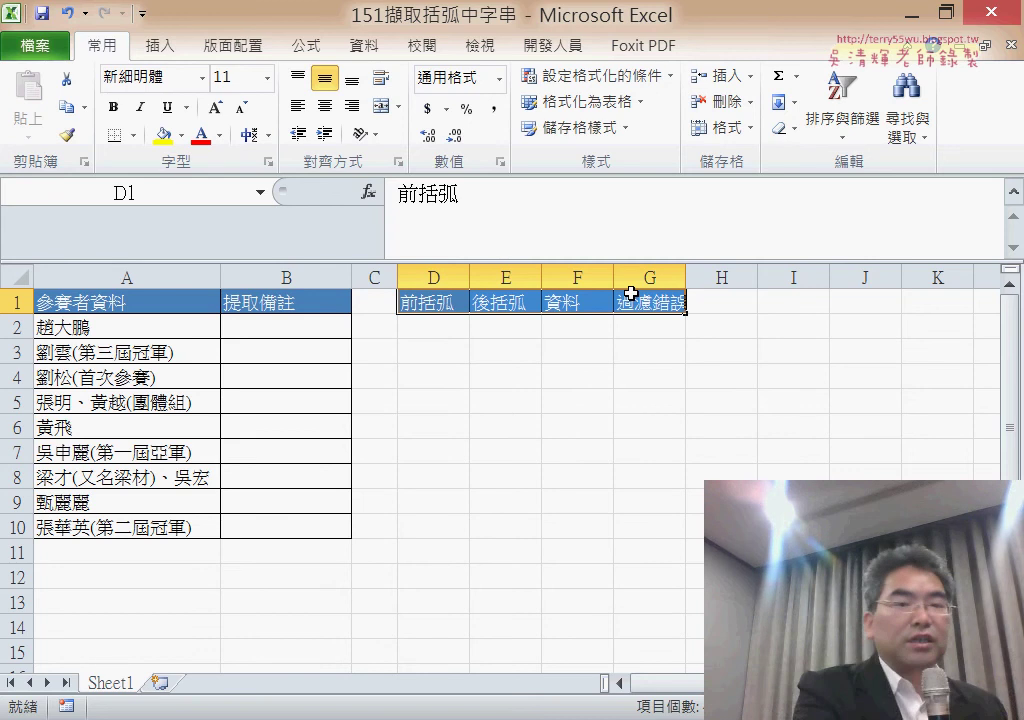
double_click(687, 277)
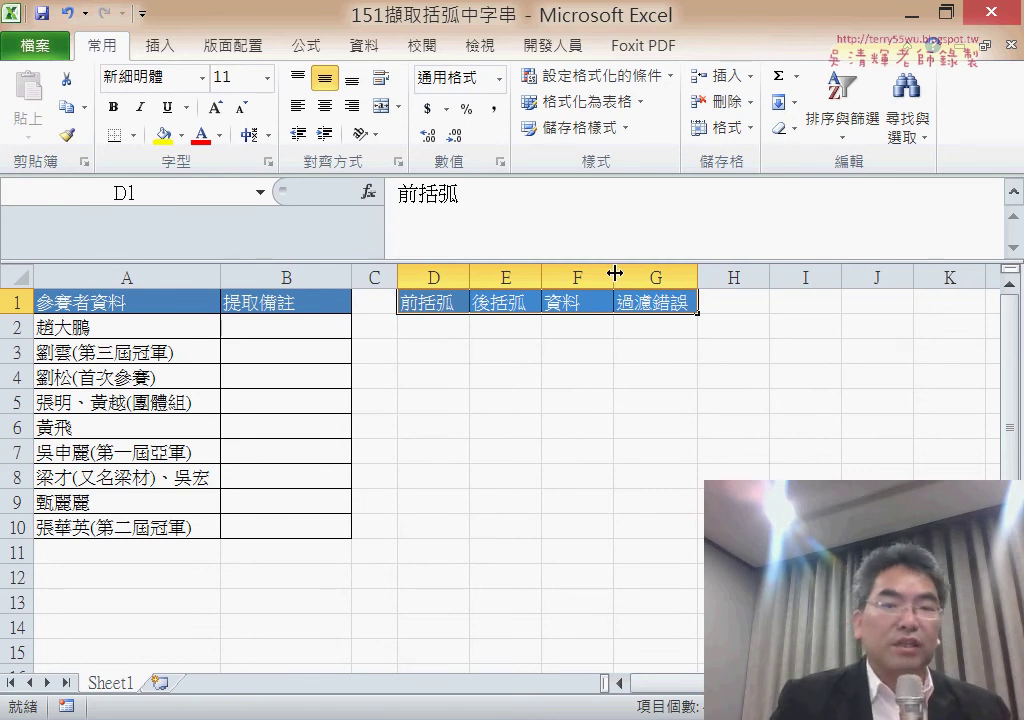
click(425, 327)
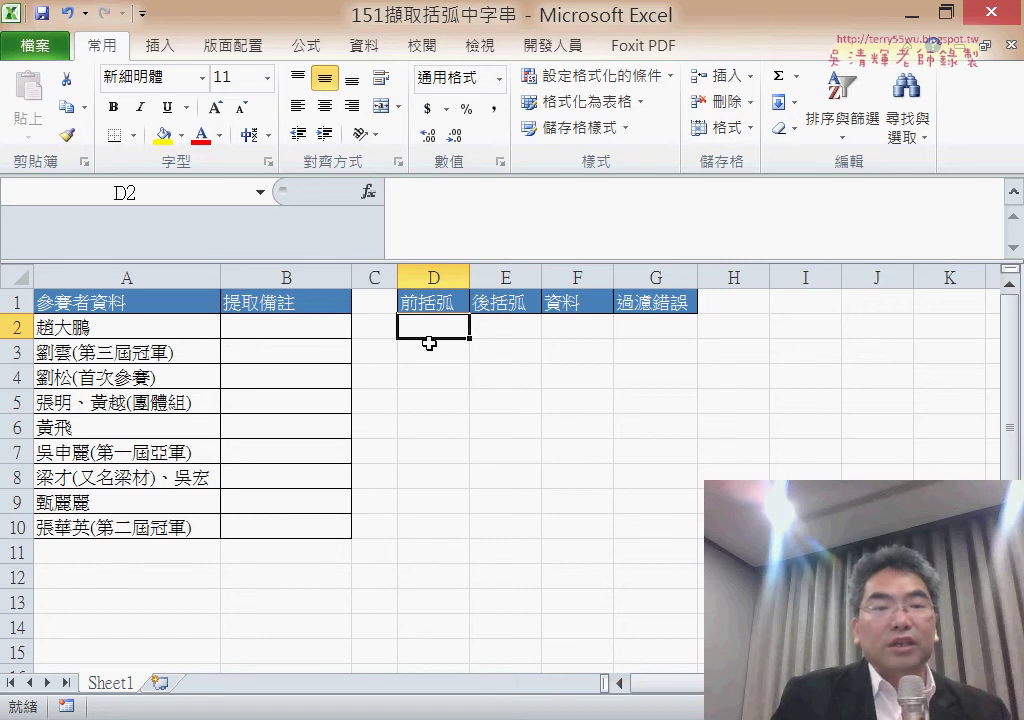
click(437, 355)
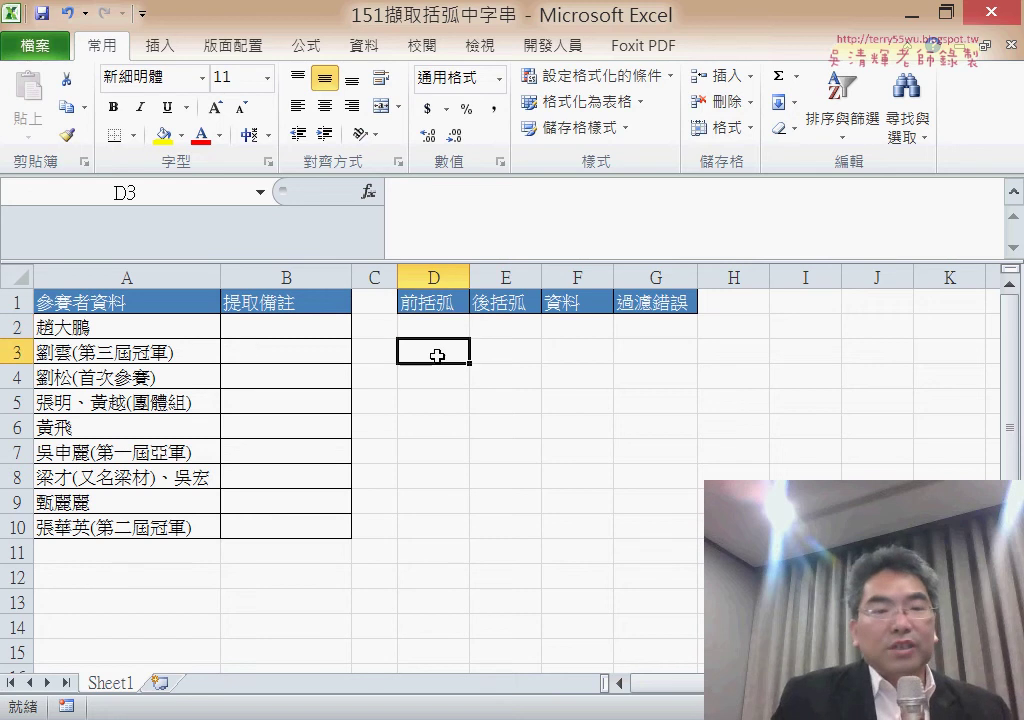
click(1012, 191)
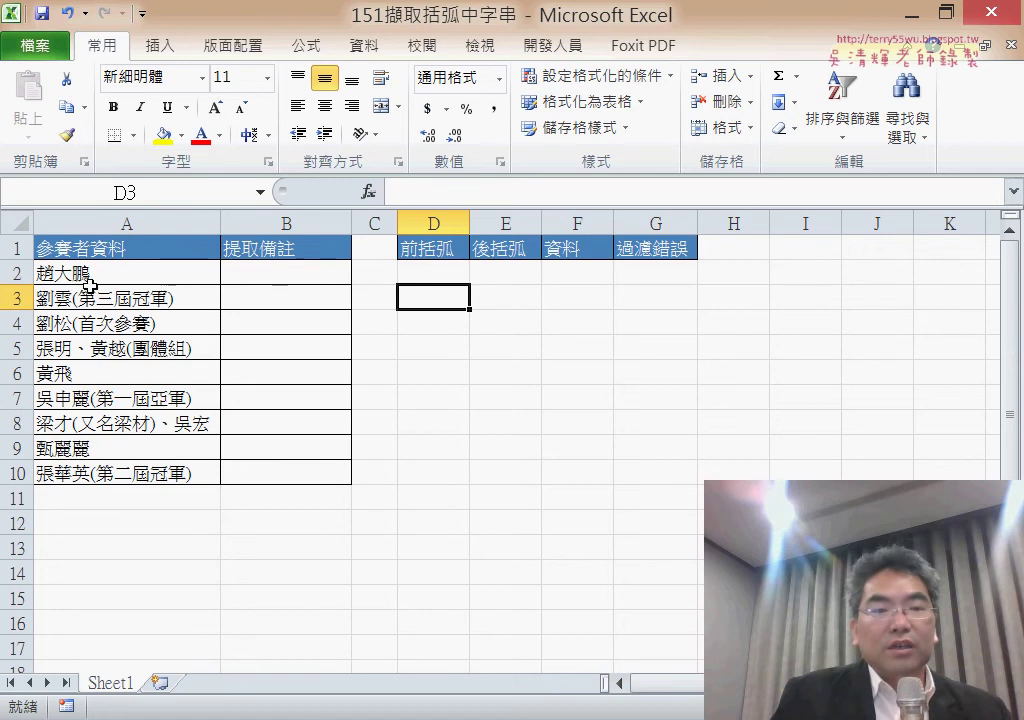
click(432, 270)
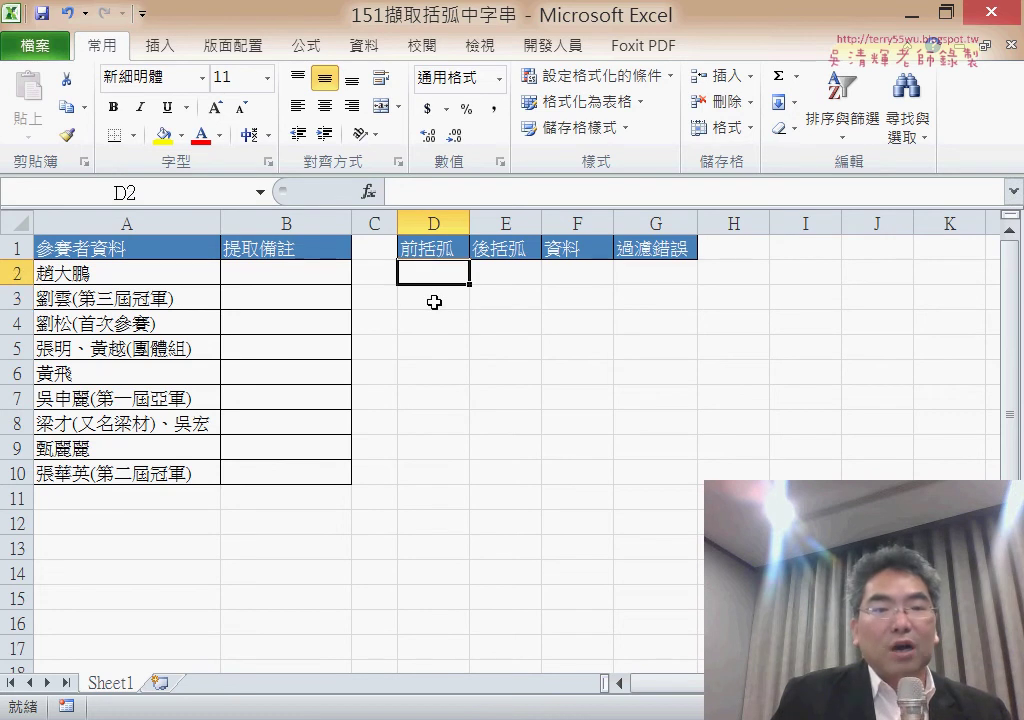
click(434, 299)
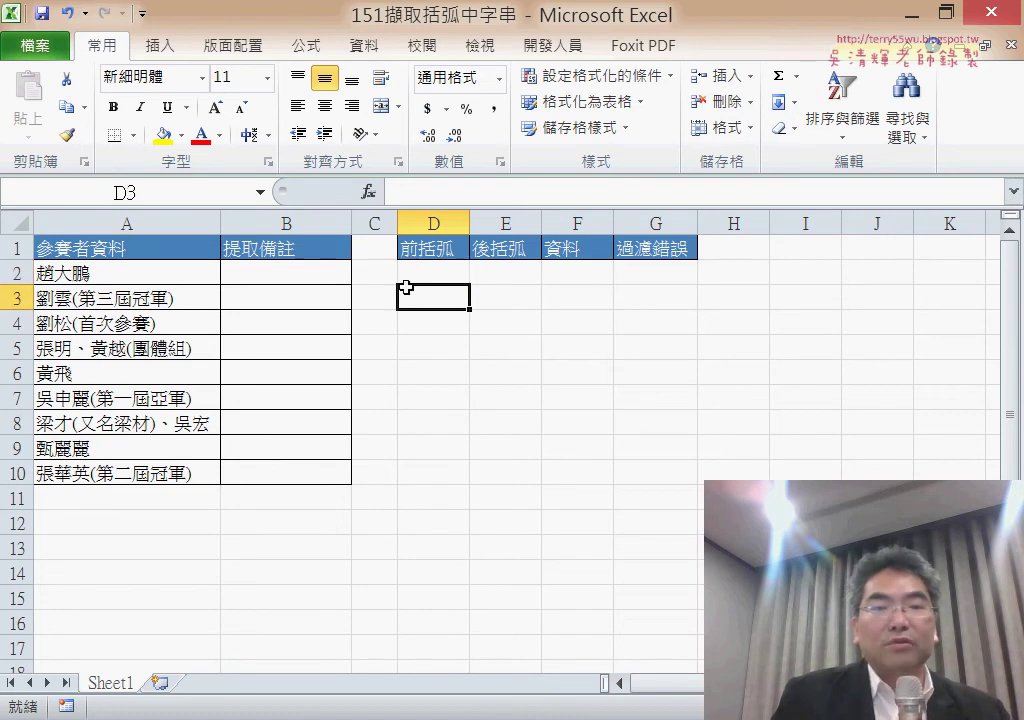
In Insert Function for D3, filter to the 文字 category and select FIND to read its description
click(369, 200)
drag(498, 312, 548, 137)
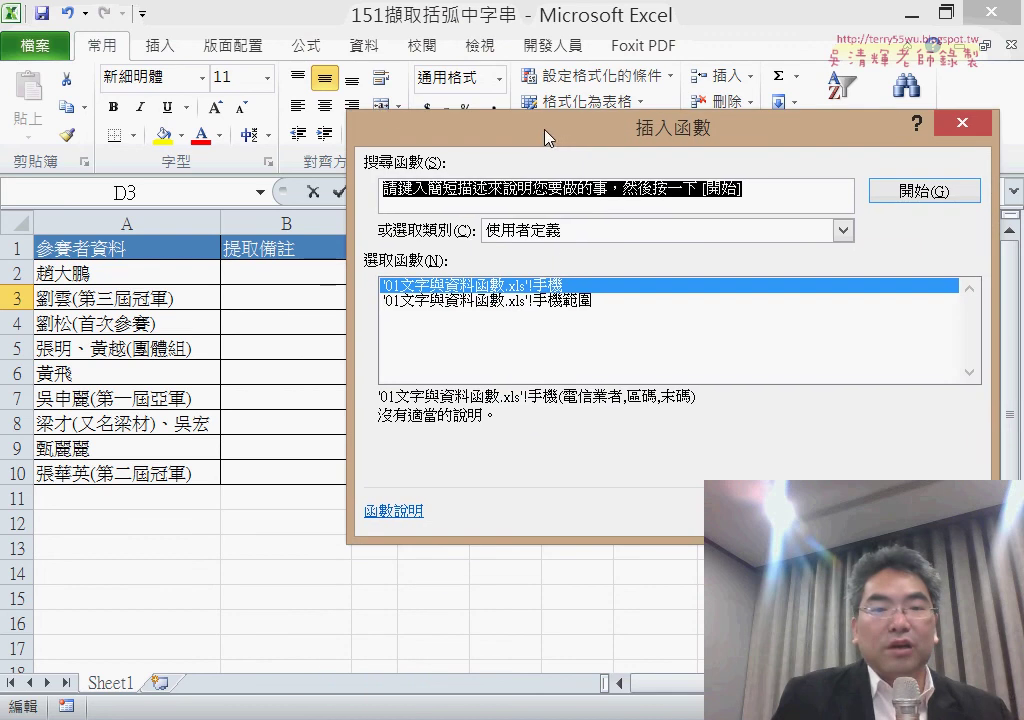
click(569, 231)
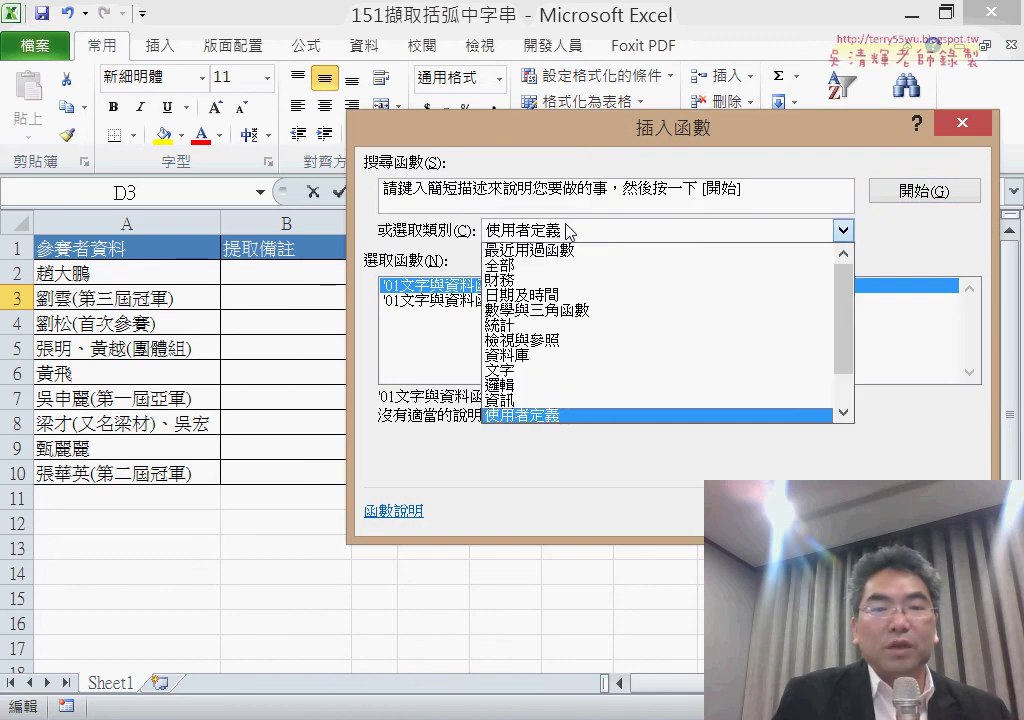
click(553, 371)
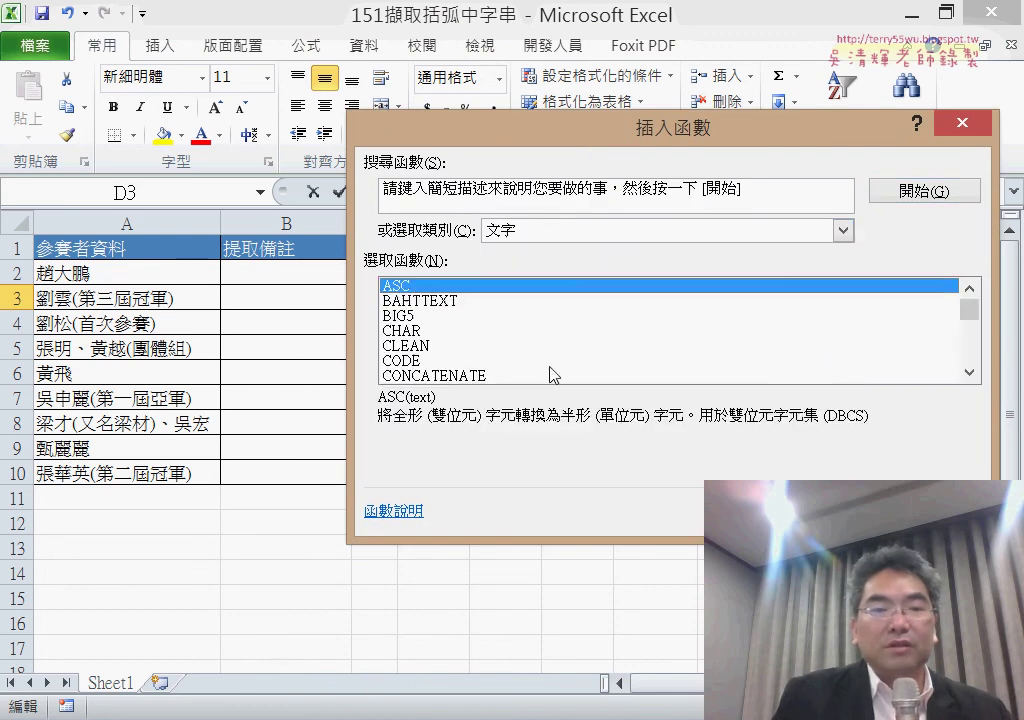
click(970, 372)
click(970, 372)
click(970, 372)
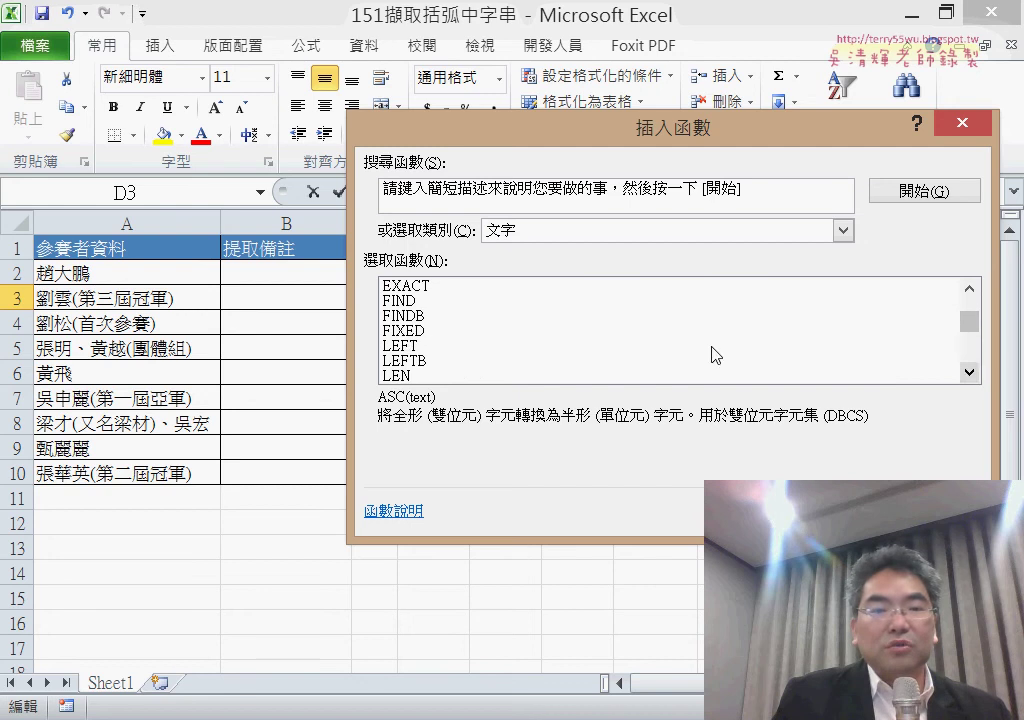
click(432, 303)
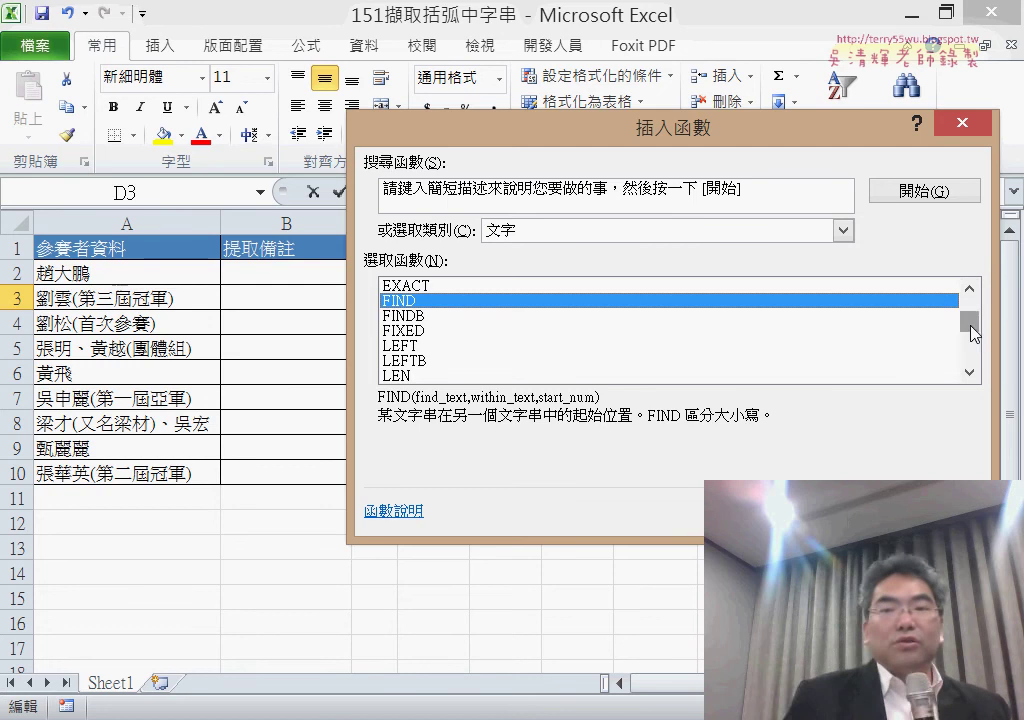
Browse the ASC and BIG5 descriptions, then insert CHAR into D3 to open its arguments
drag(970, 326, 971, 287)
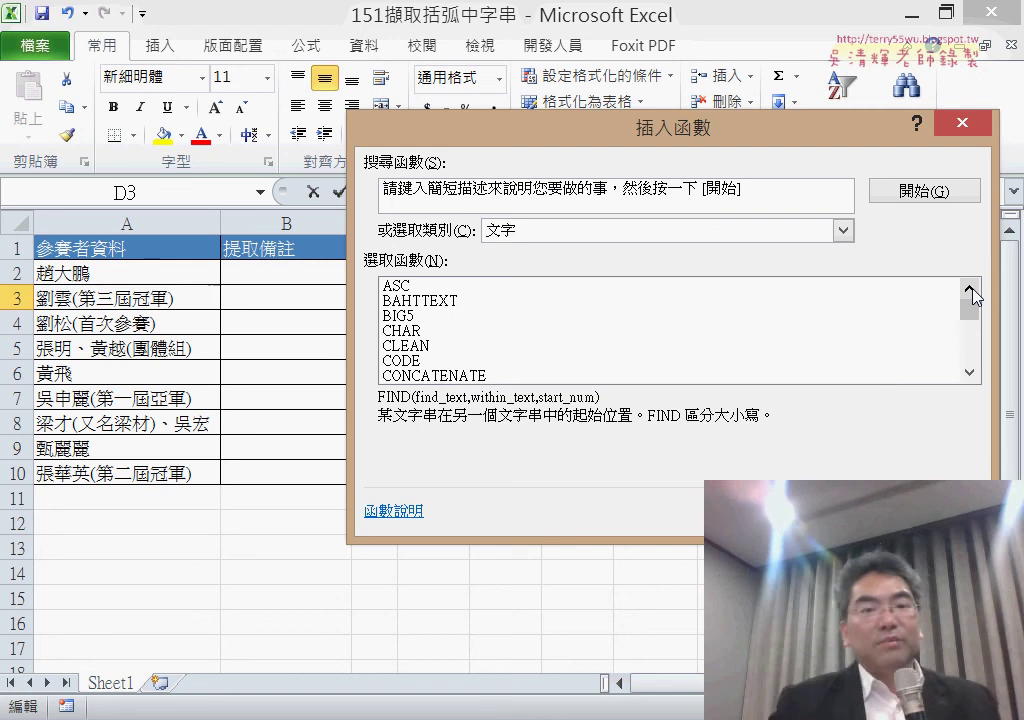
click(740, 288)
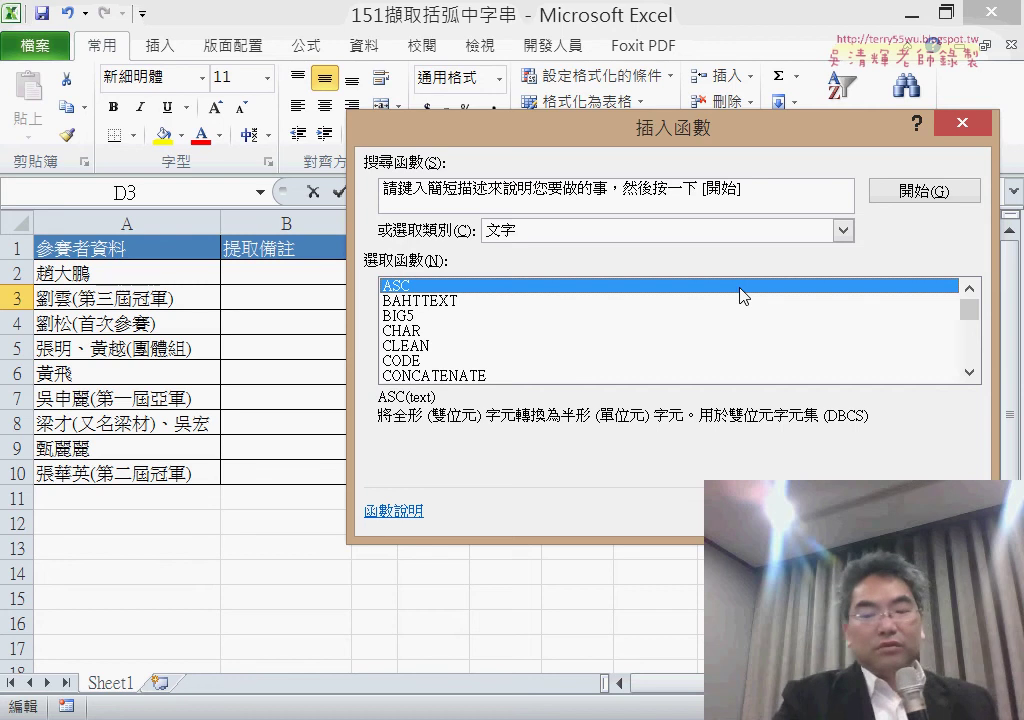
key(Down)
key(Down)
key(Up)
key(Up)
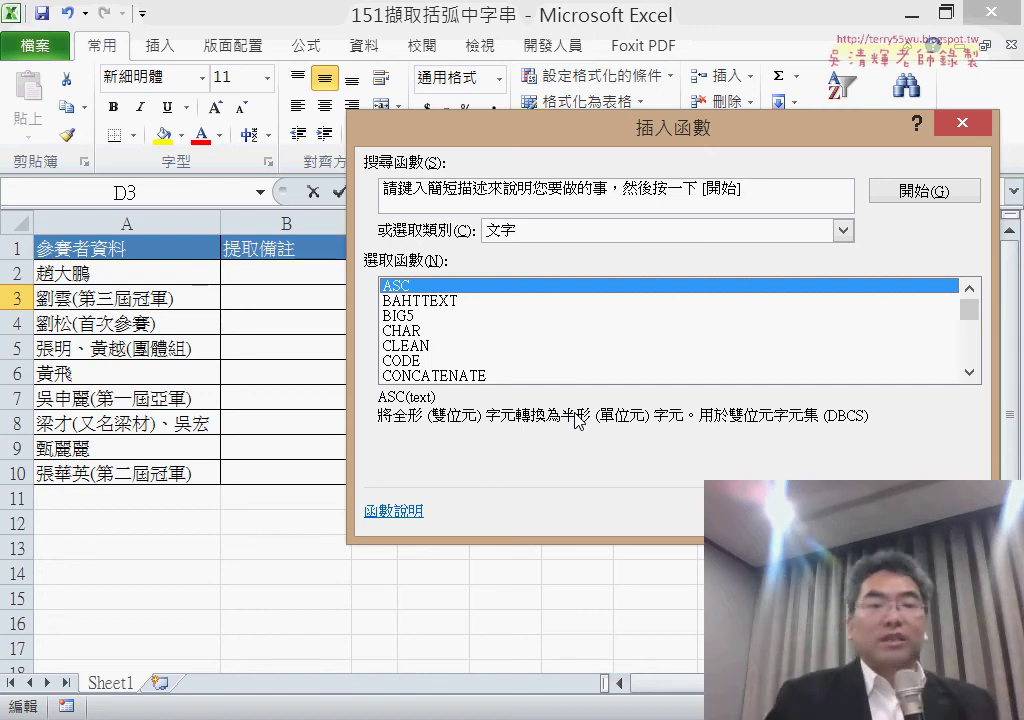
click(428, 318)
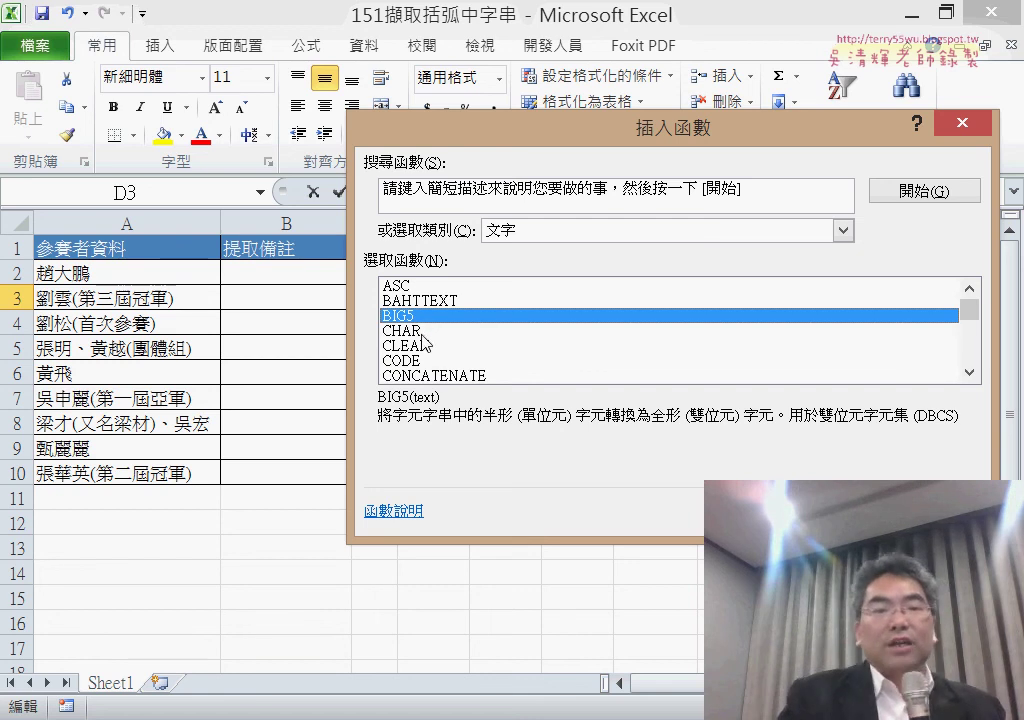
click(422, 337)
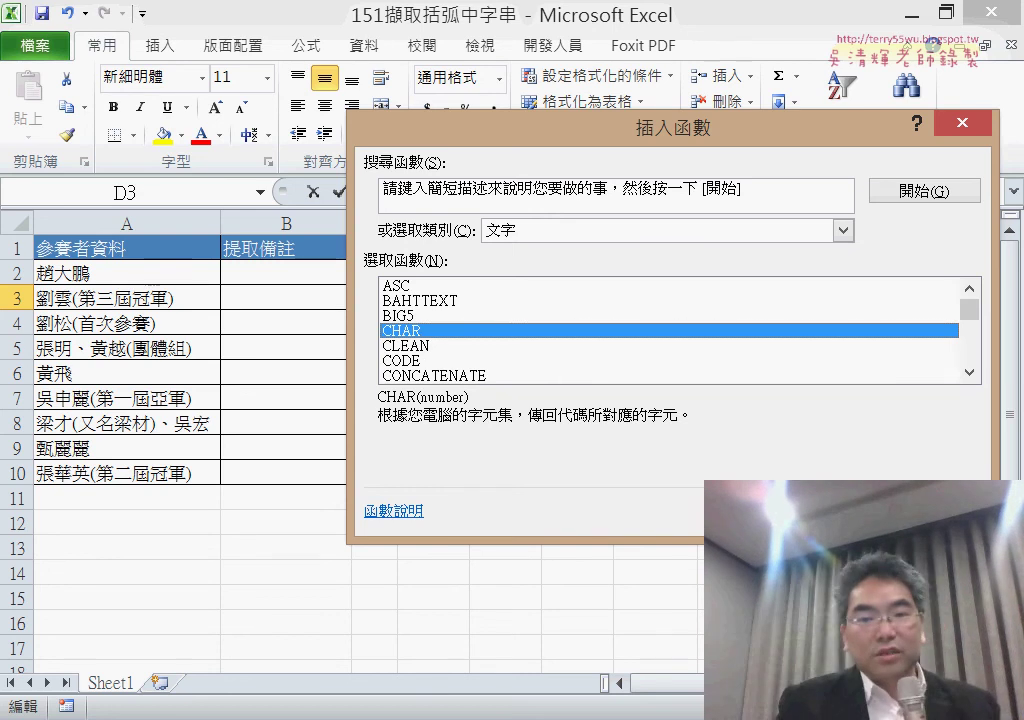
click(840, 520)
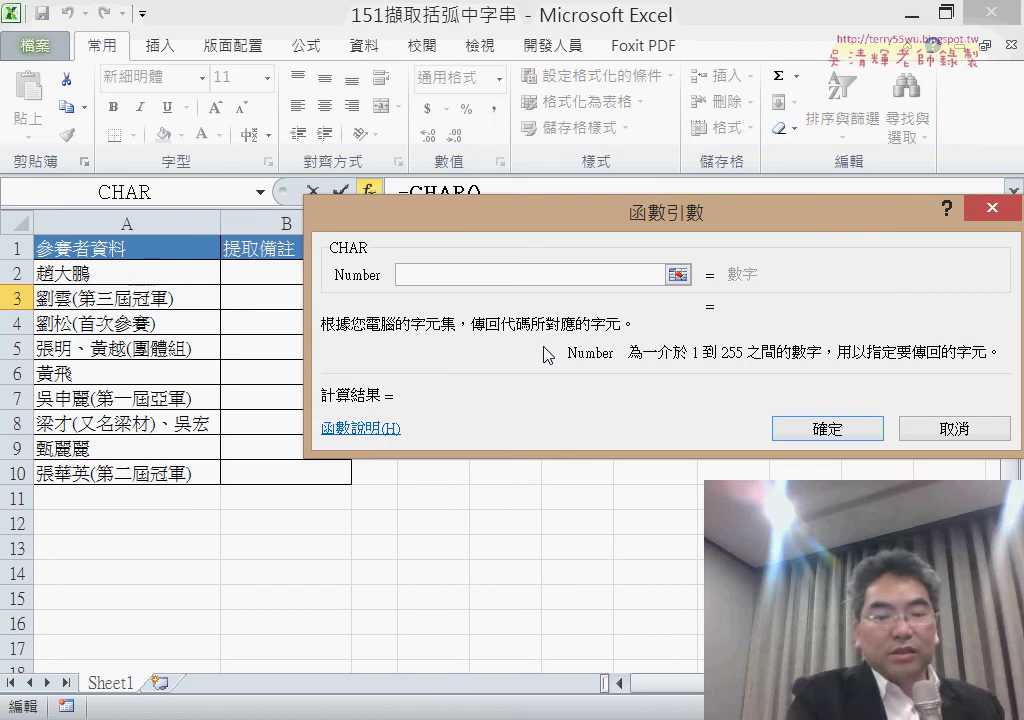
Enter 65 as CHAR's Number so D3 shows A, then undo the formula
text(6)
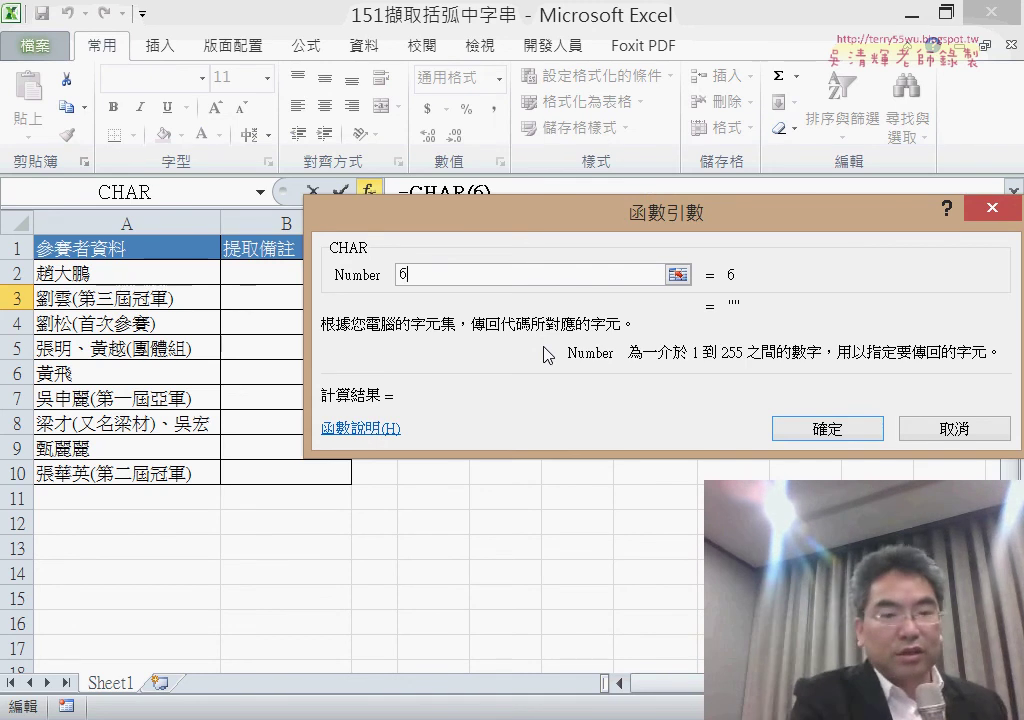
text(5)
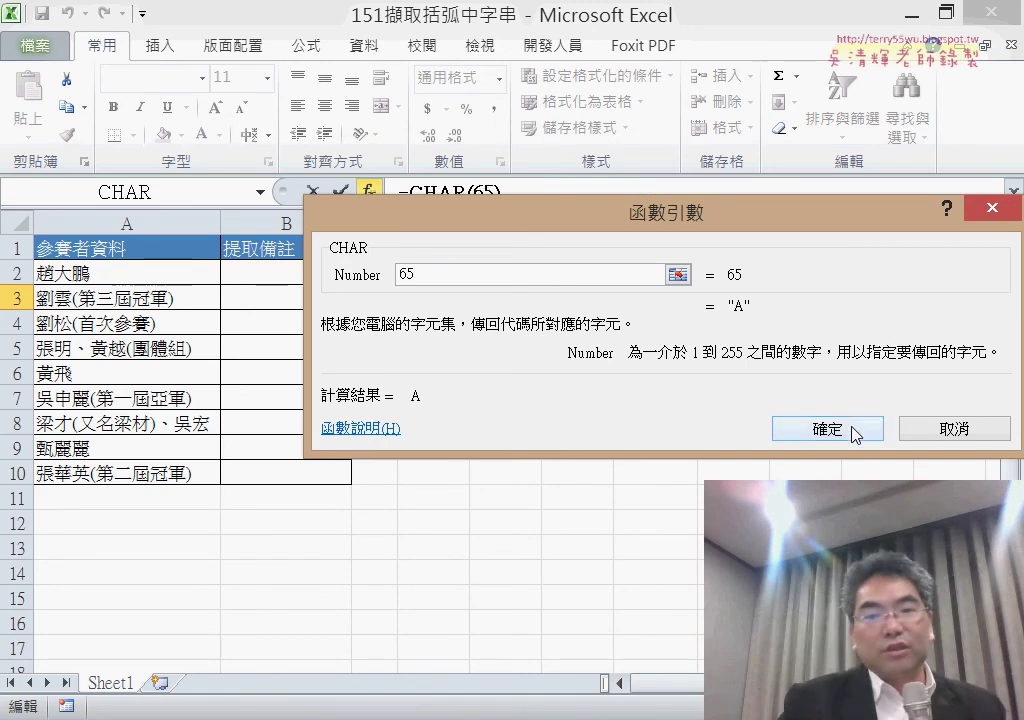
click(853, 431)
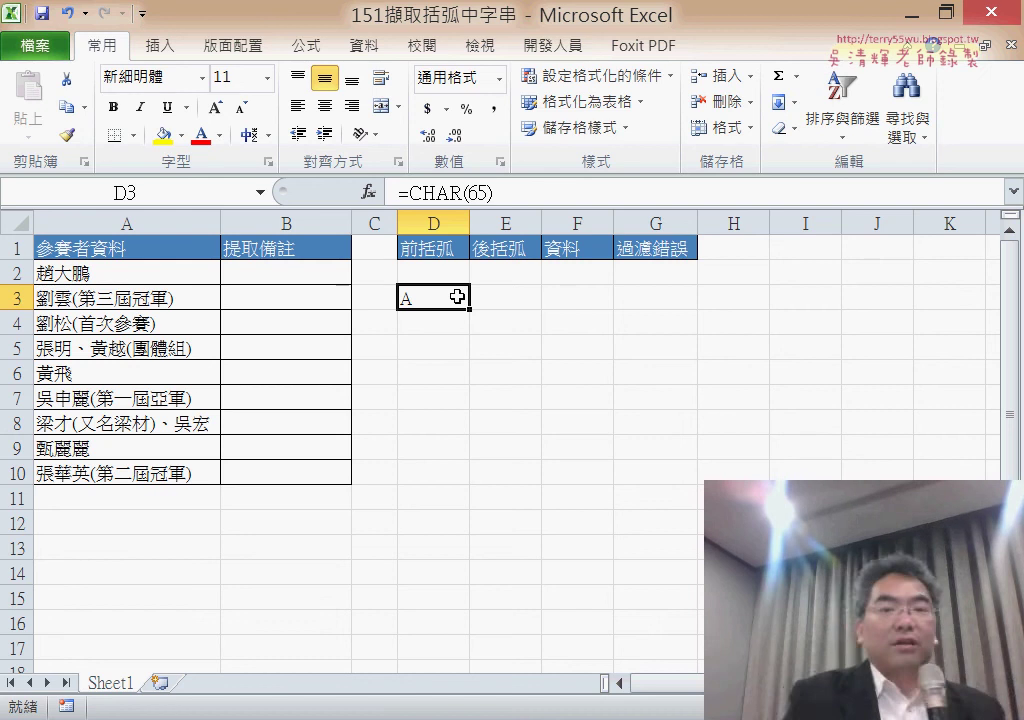
key(ctrl+z)
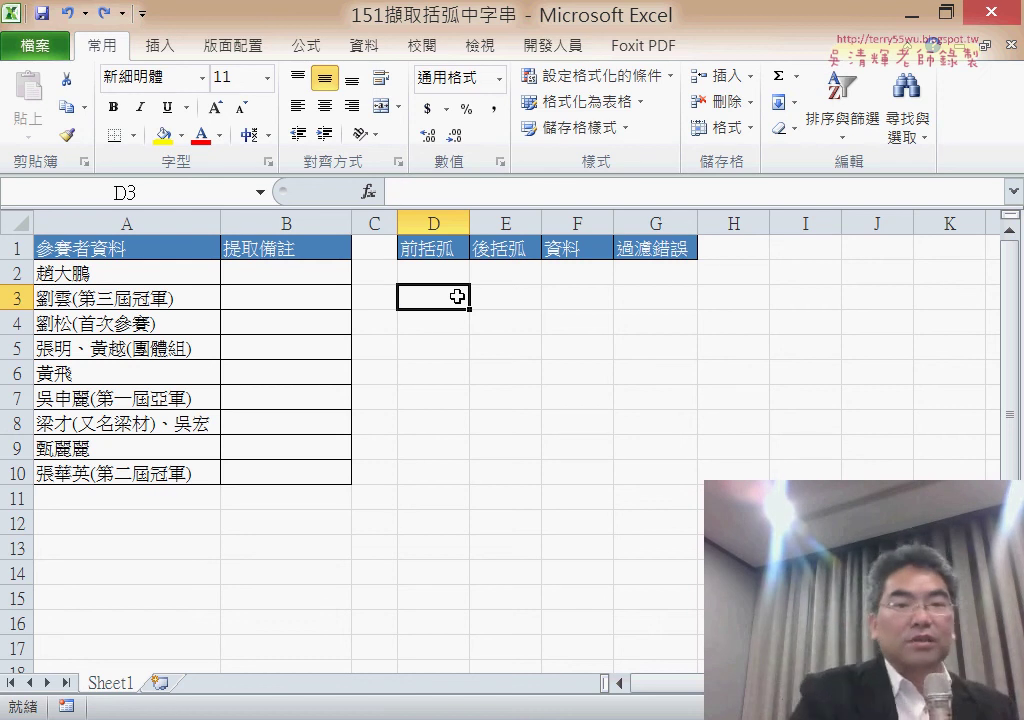
Reopen Insert Function for D3 and browse the CLEAN and FIND text functions
click(368, 192)
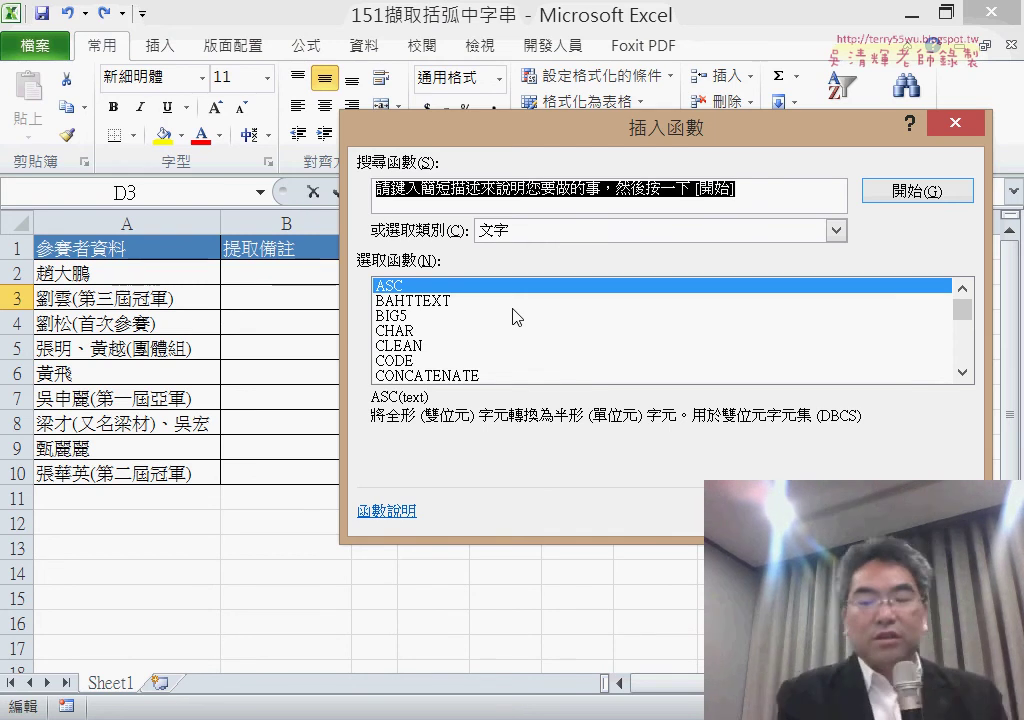
key(Tab)
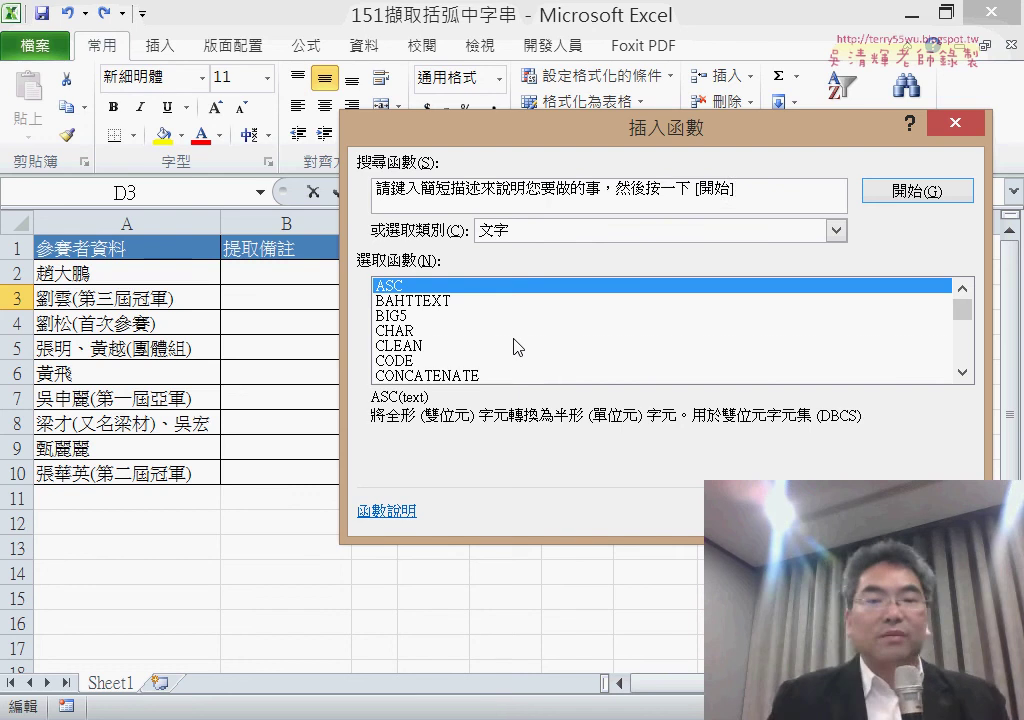
click(645, 345)
drag(962, 306, 962, 328)
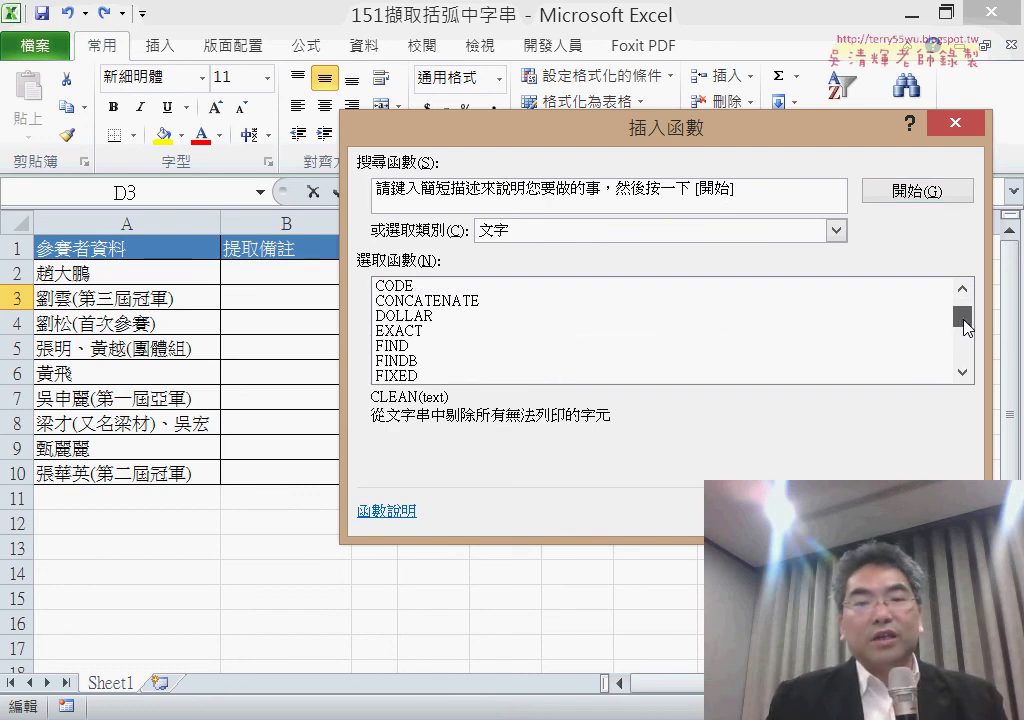
click(400, 330)
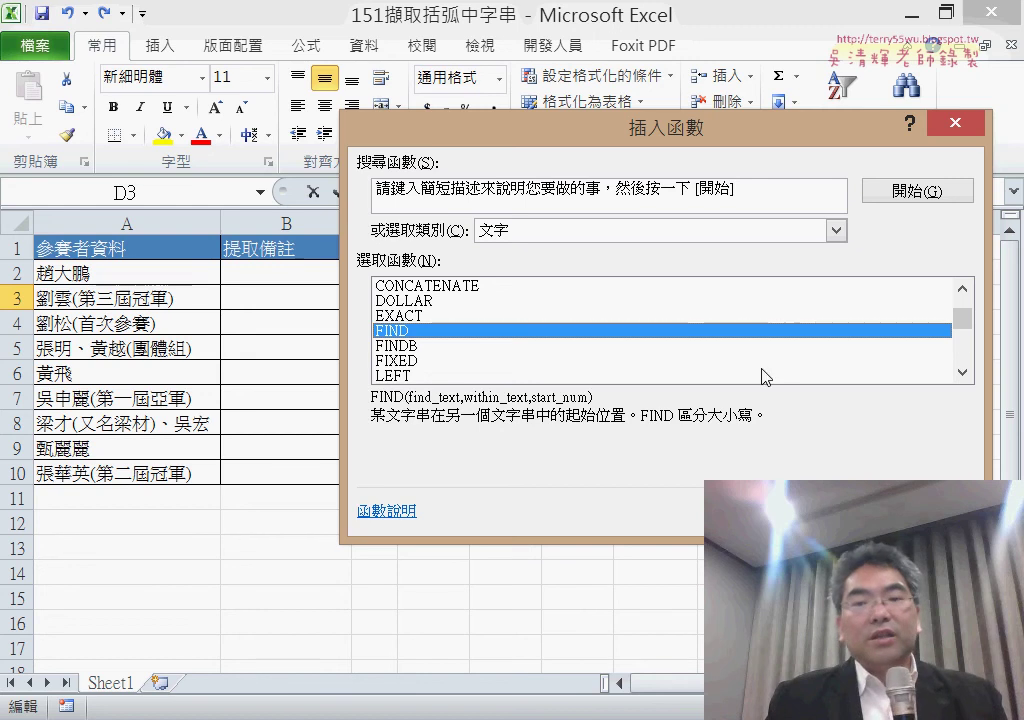
drag(962, 316, 968, 350)
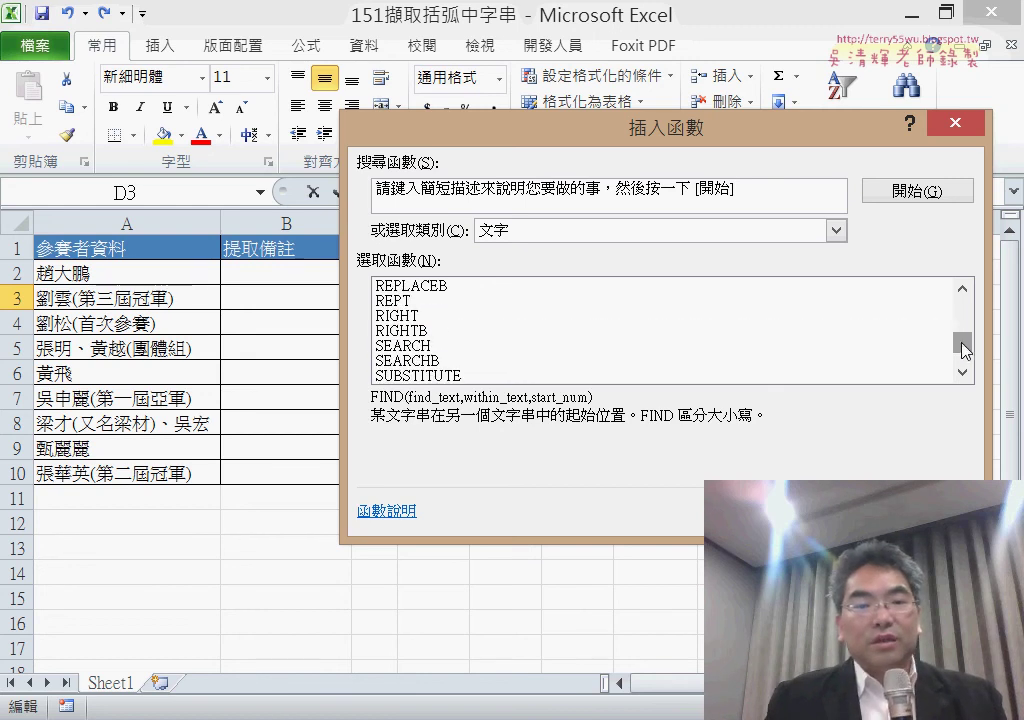
Compare SEARCH's description with FIND, then select FIND again
click(470, 350)
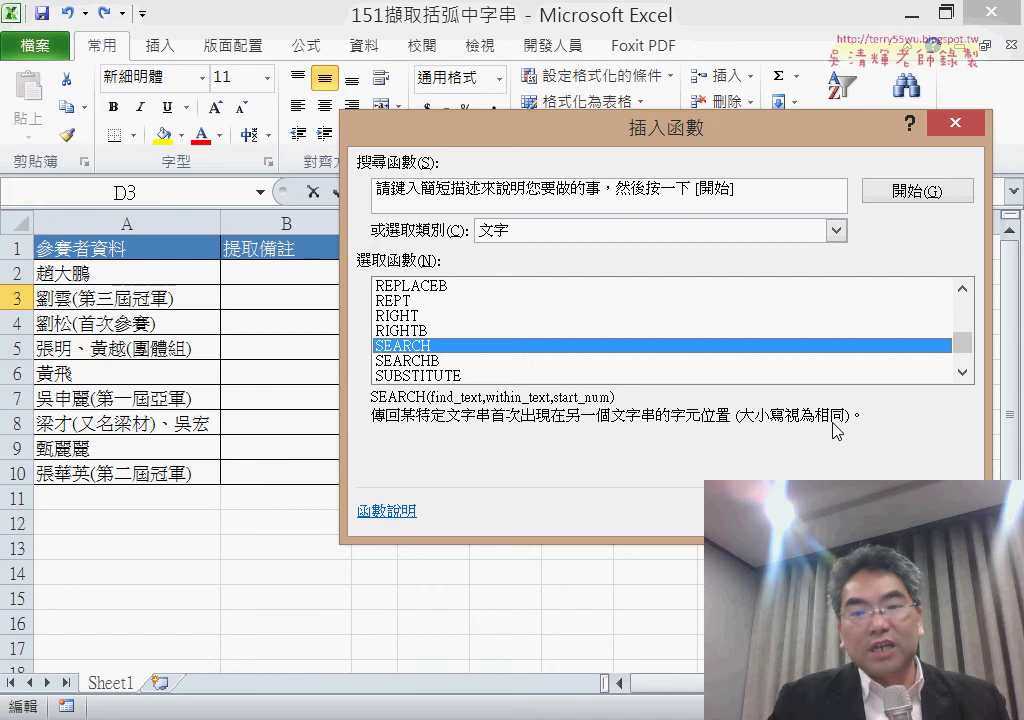
click(962, 289)
click(962, 289)
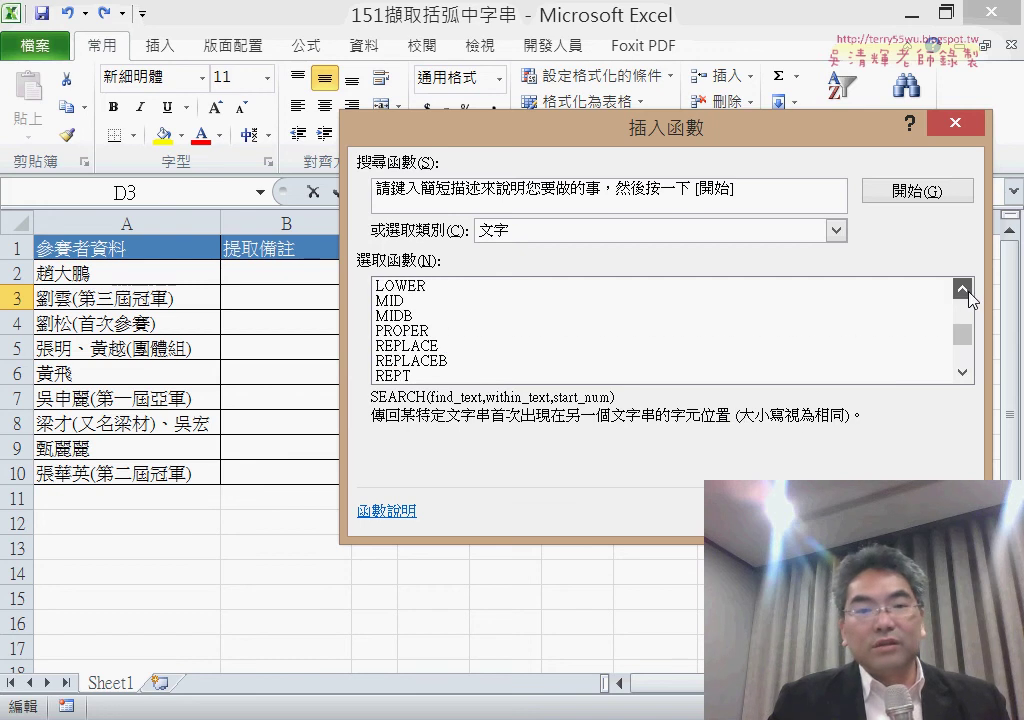
click(962, 289)
double_click(962, 289)
double_click(962, 289)
double_click(962, 289)
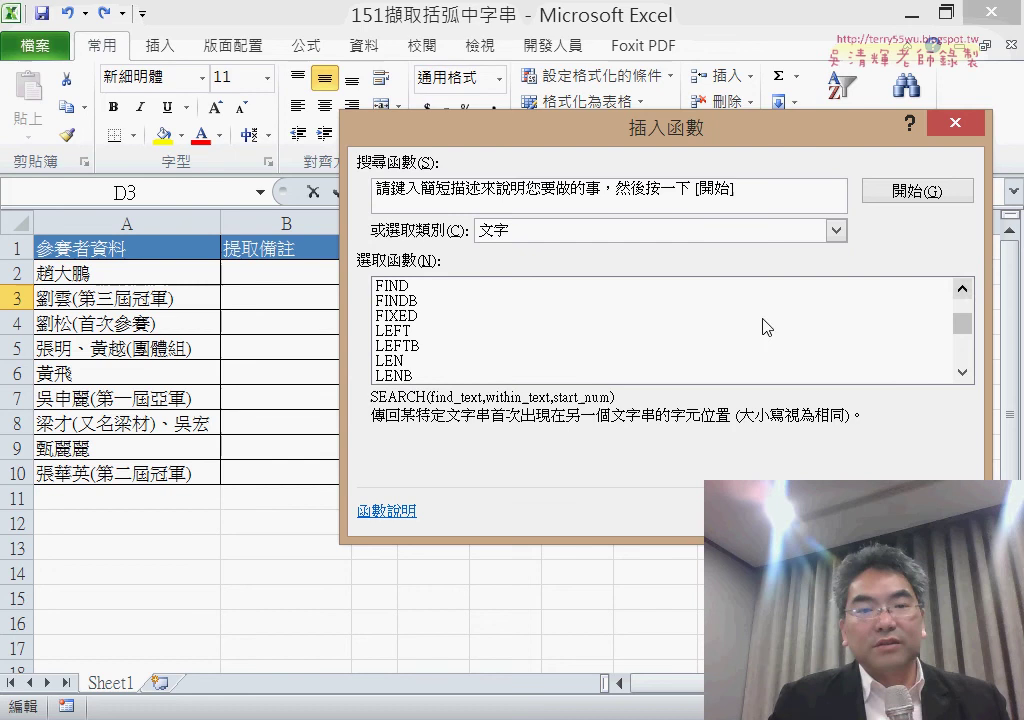
click(472, 286)
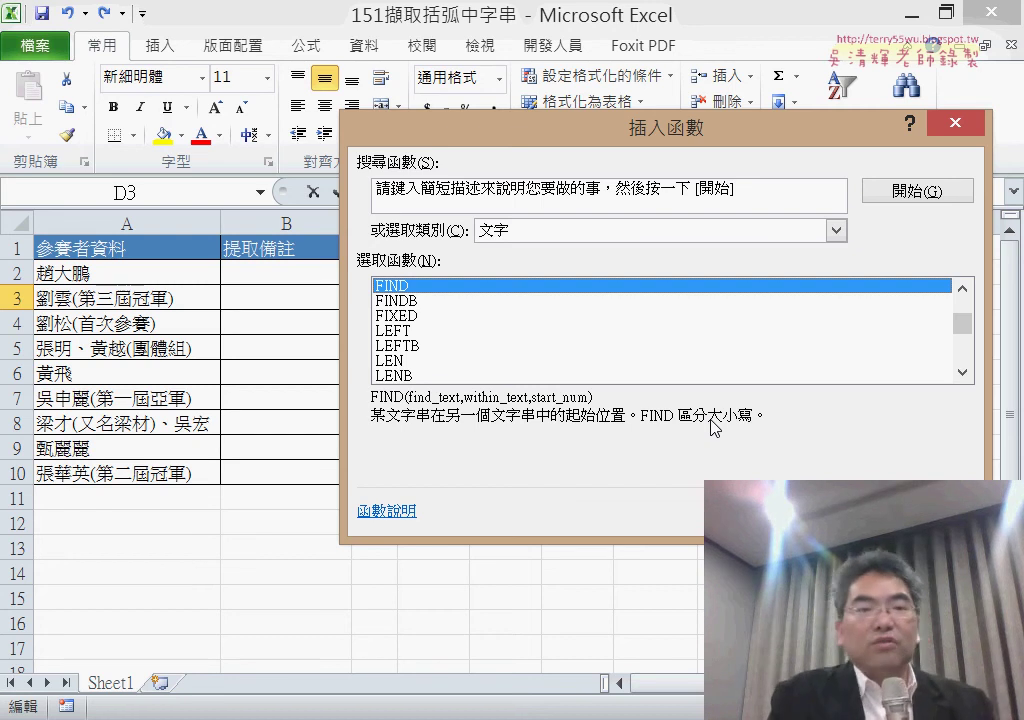
Build =FIND("(",A3) in D3 with Start_num left empty, returning 3
key(Return)
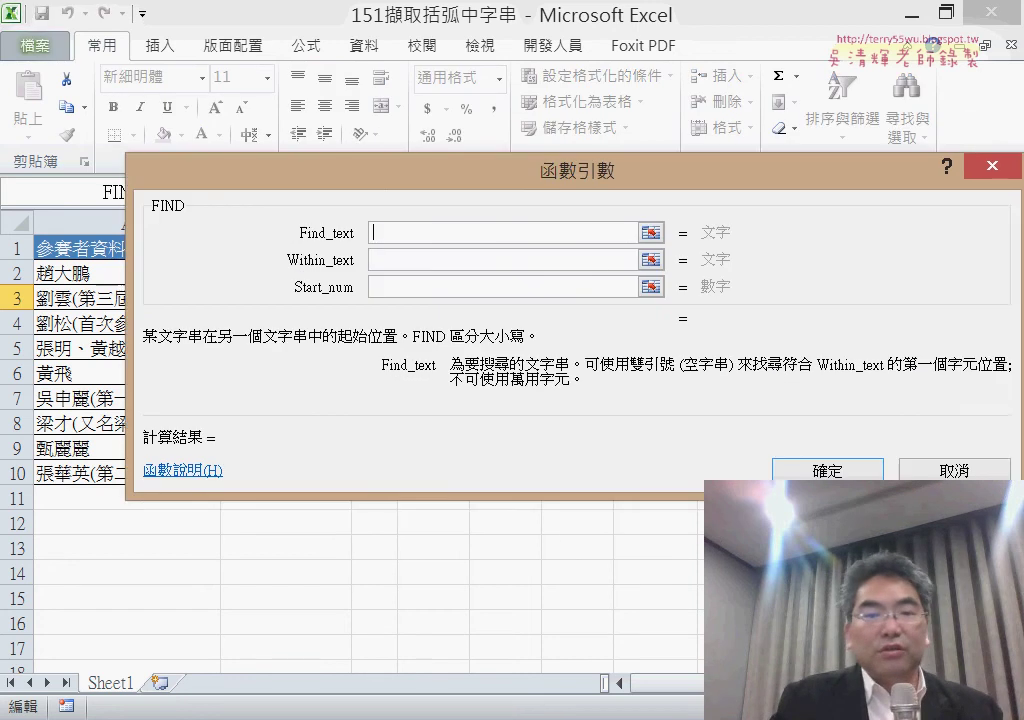
mouse_move(544, 172)
mouse_down()
mouse_move(681, 252)
mouse_move(756, 277)
mouse_up()
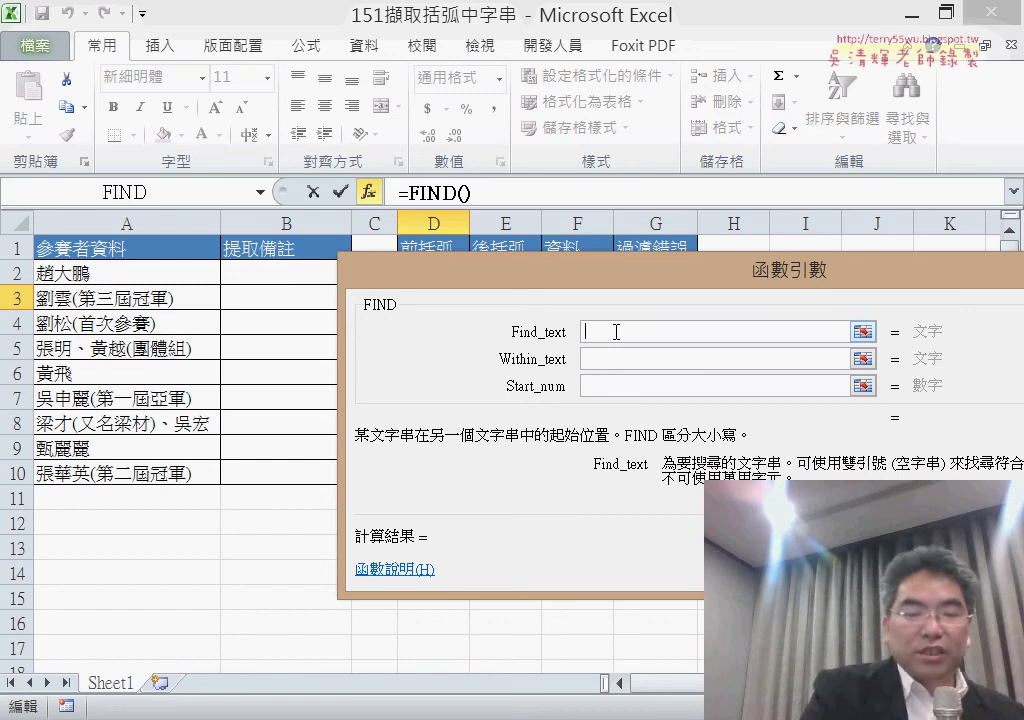
text(()
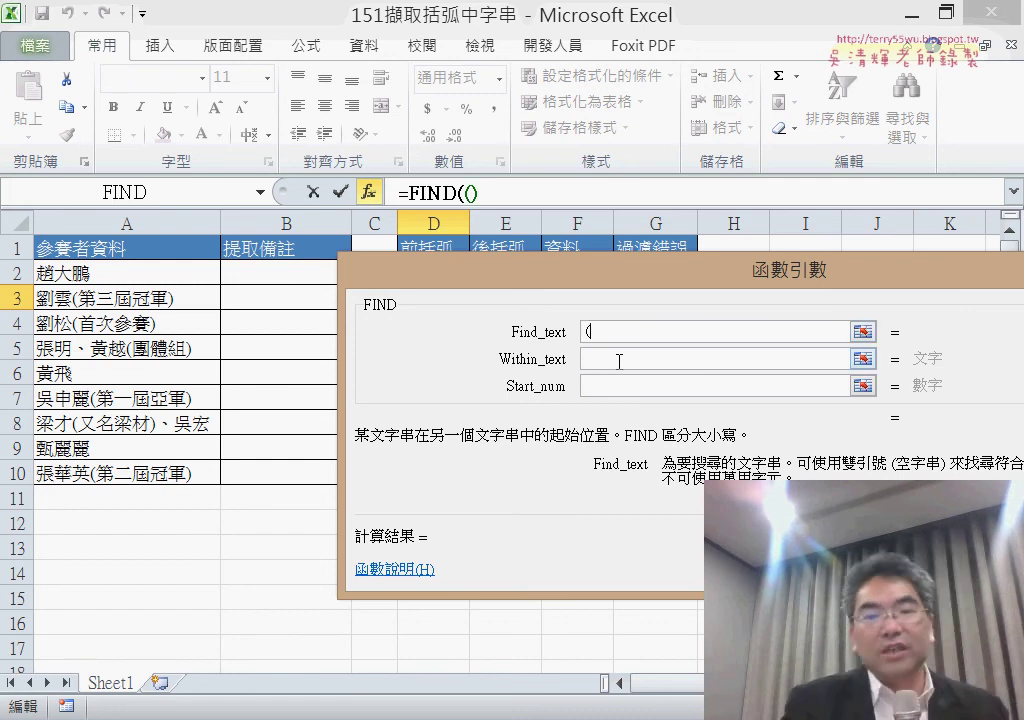
click(619, 361)
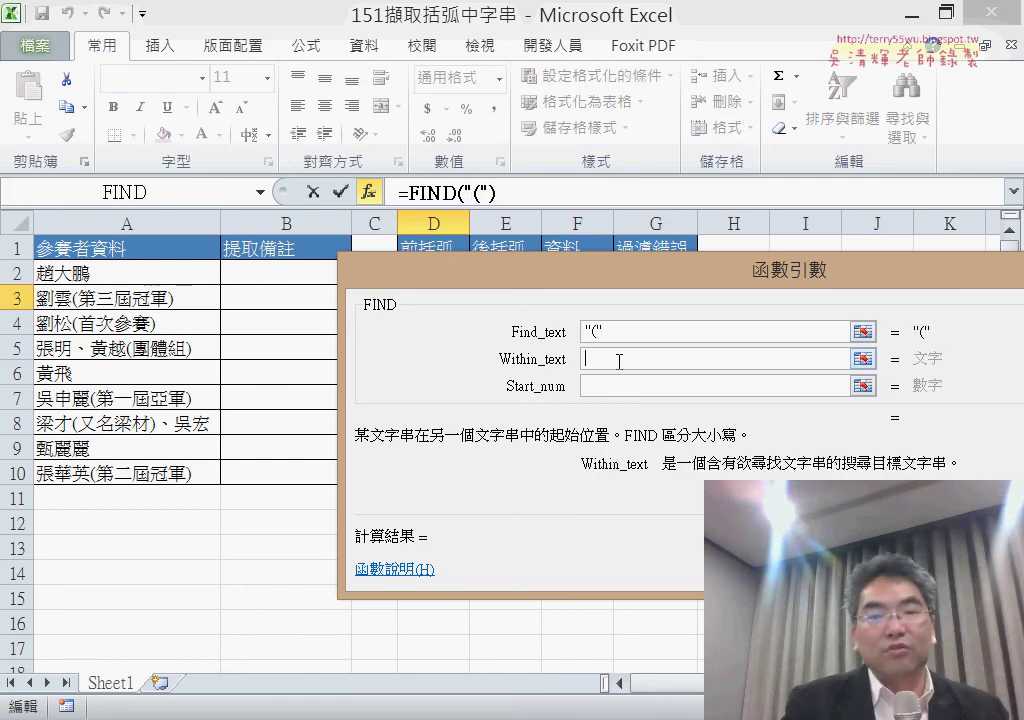
key(shift+Tab)
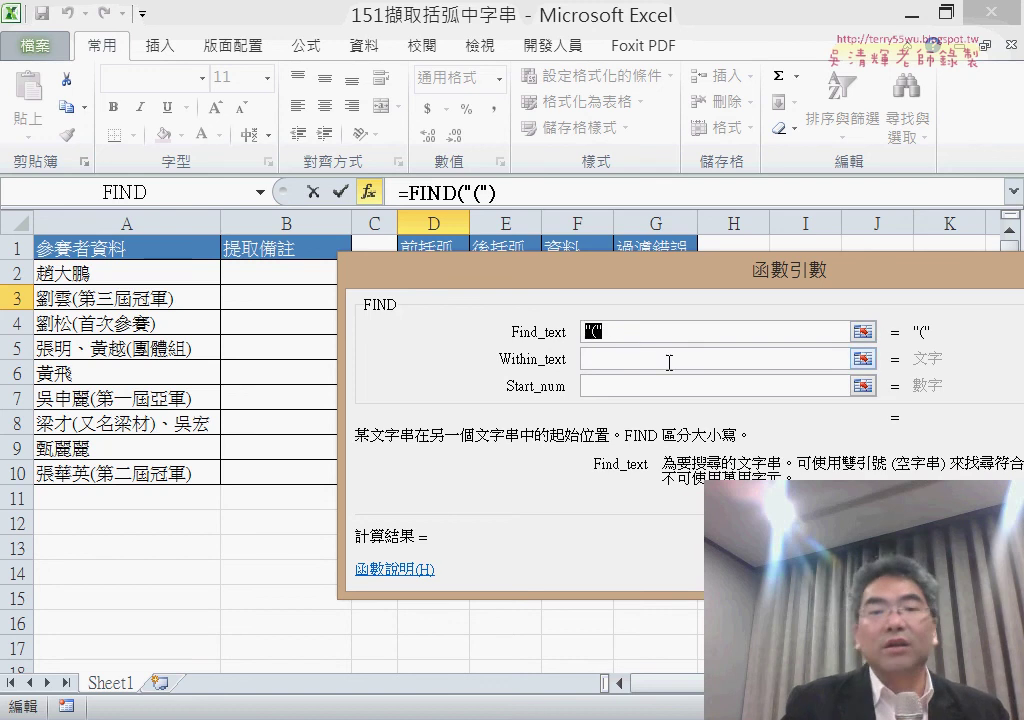
key(Tab)
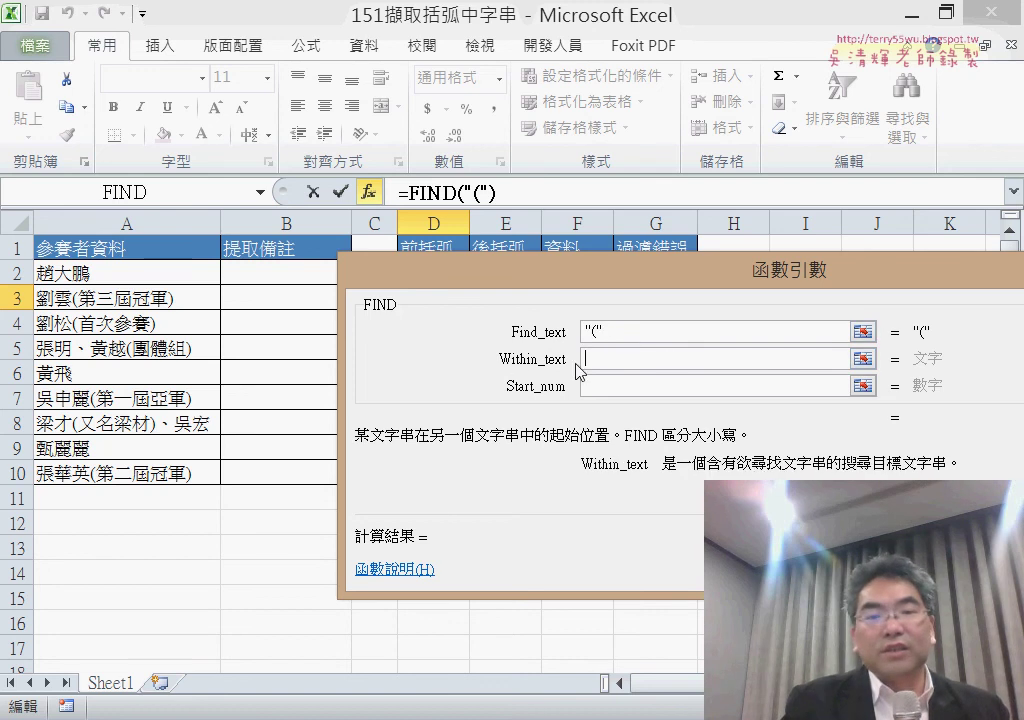
click(137, 302)
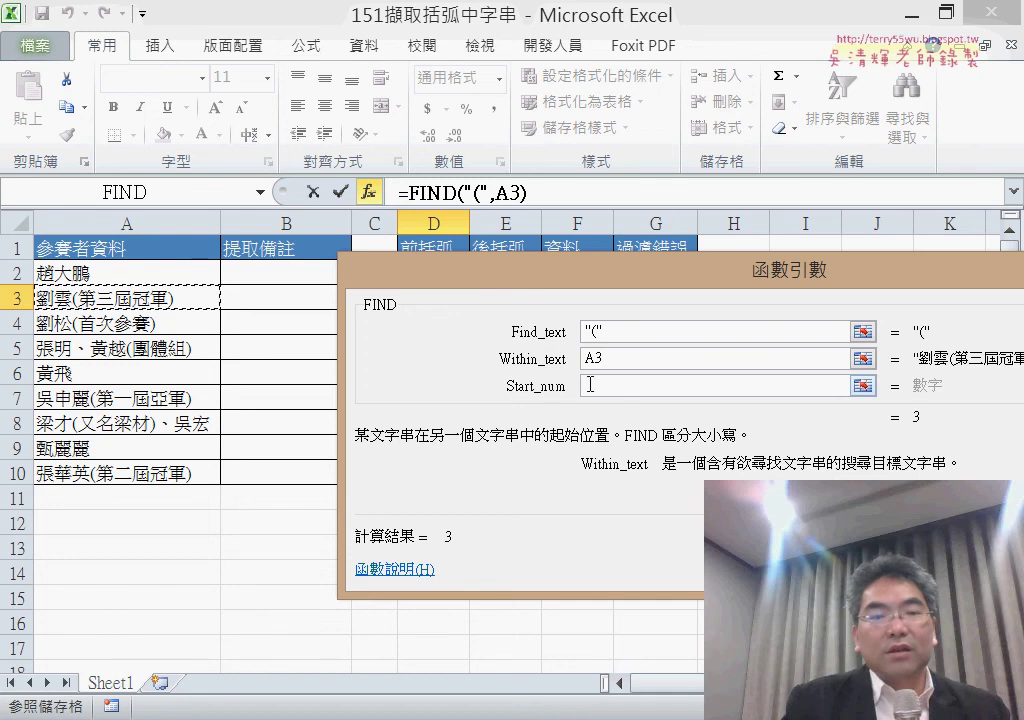
click(665, 385)
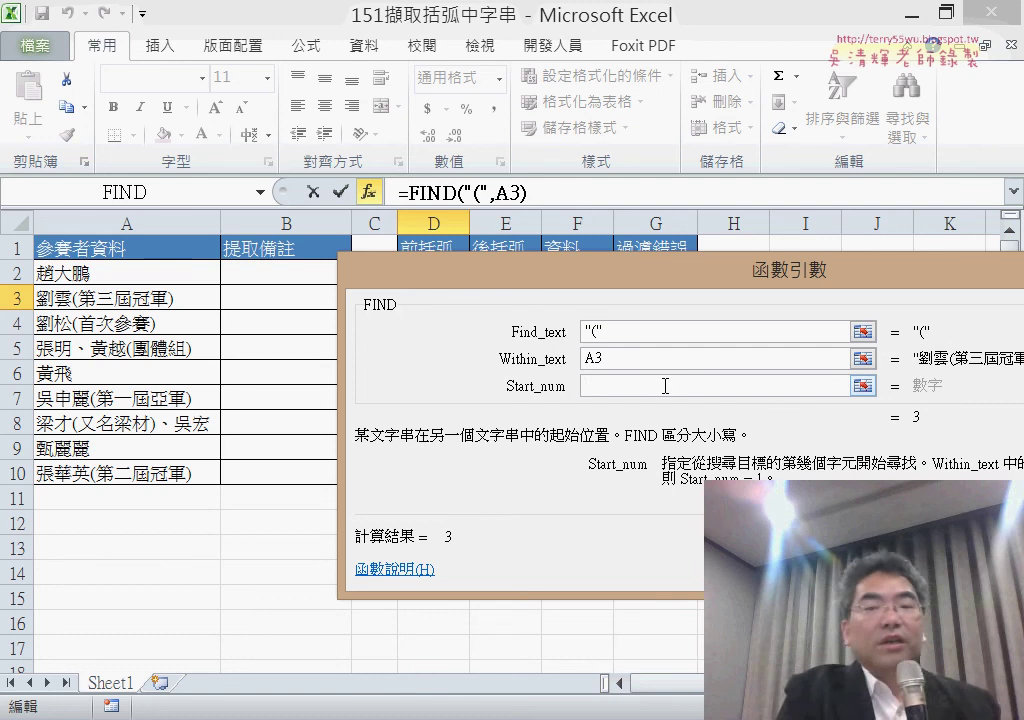
drag(474, 268, 224, 278)
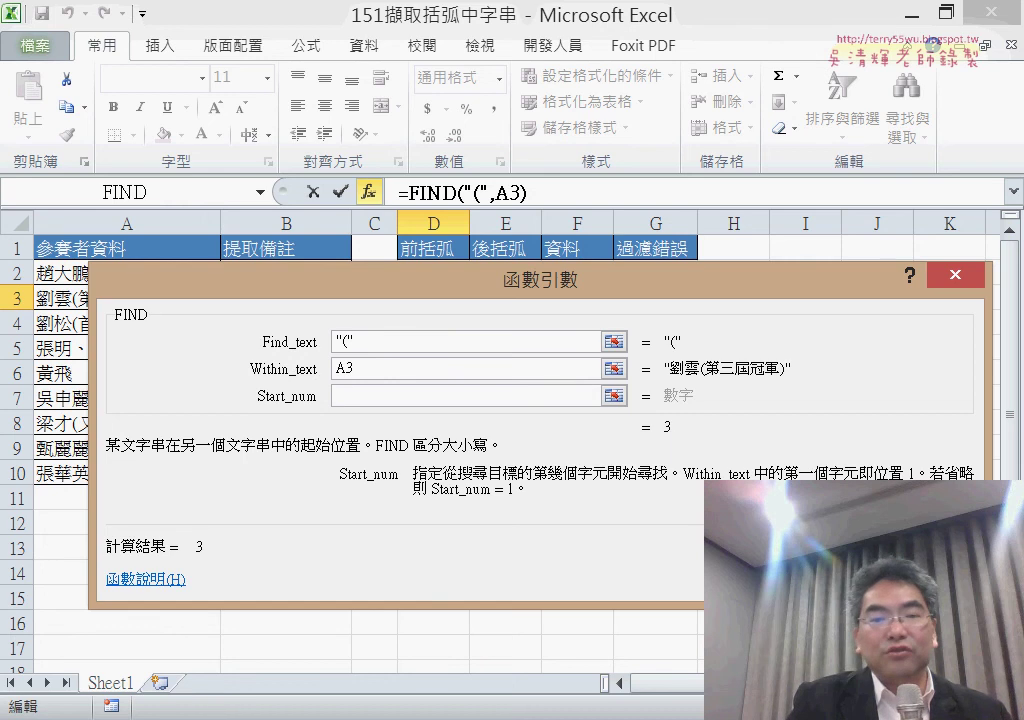
key(Return)
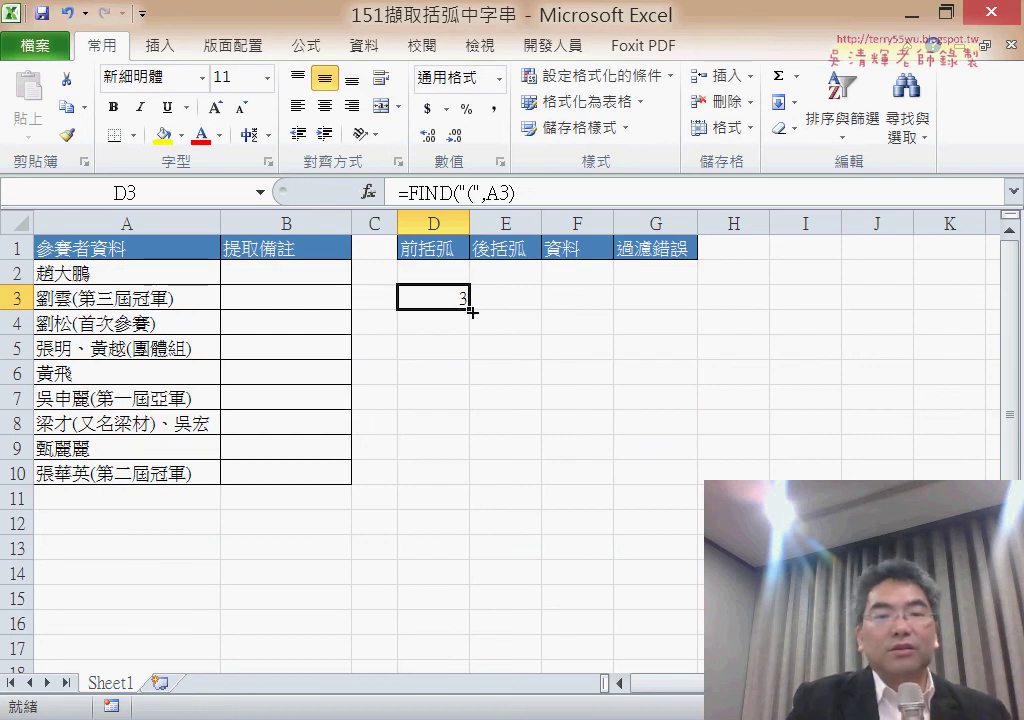
Copy the FIND formula down to D10 and up into D2, widening column D to show #VALUE! fully
drag(471, 312, 468, 483)
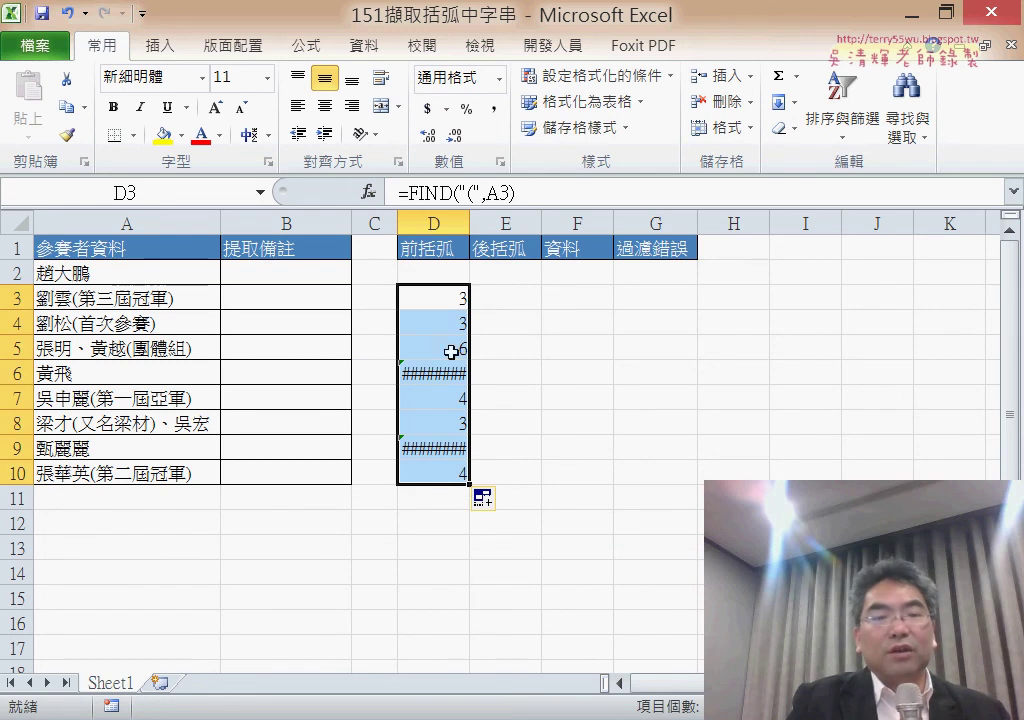
drag(469, 224, 499, 224)
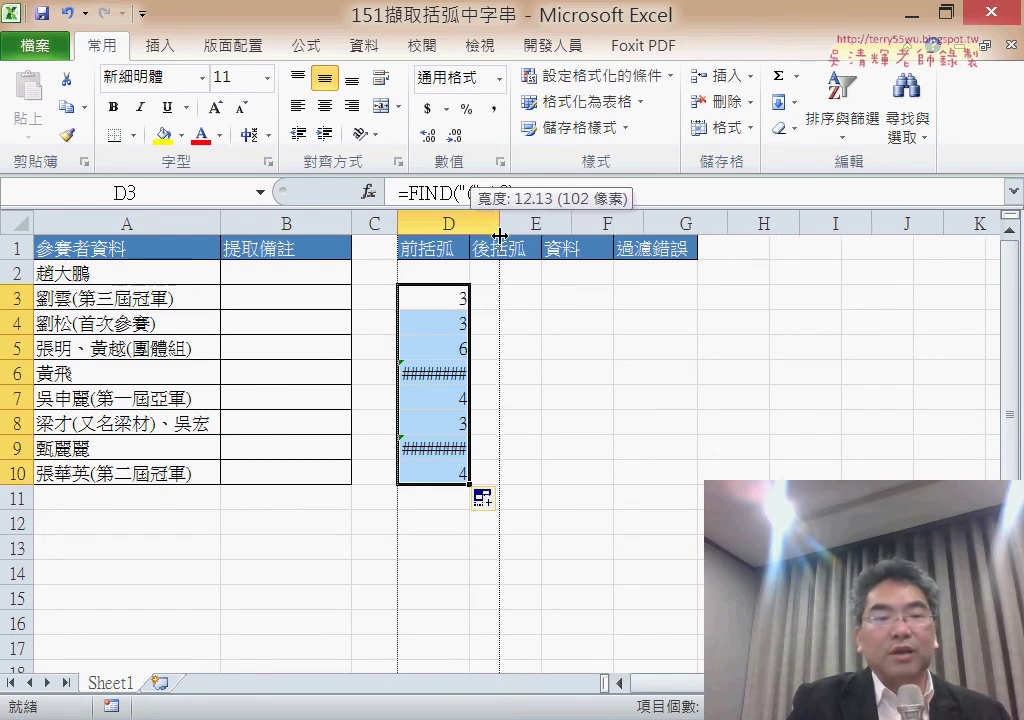
click(488, 295)
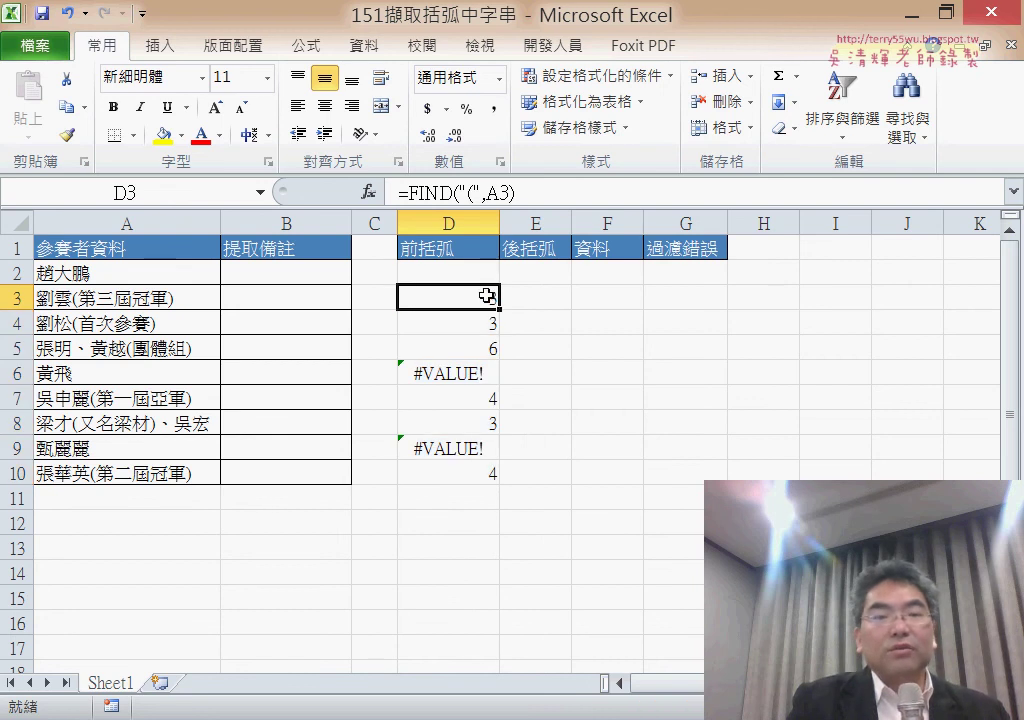
drag(501, 310, 498, 272)
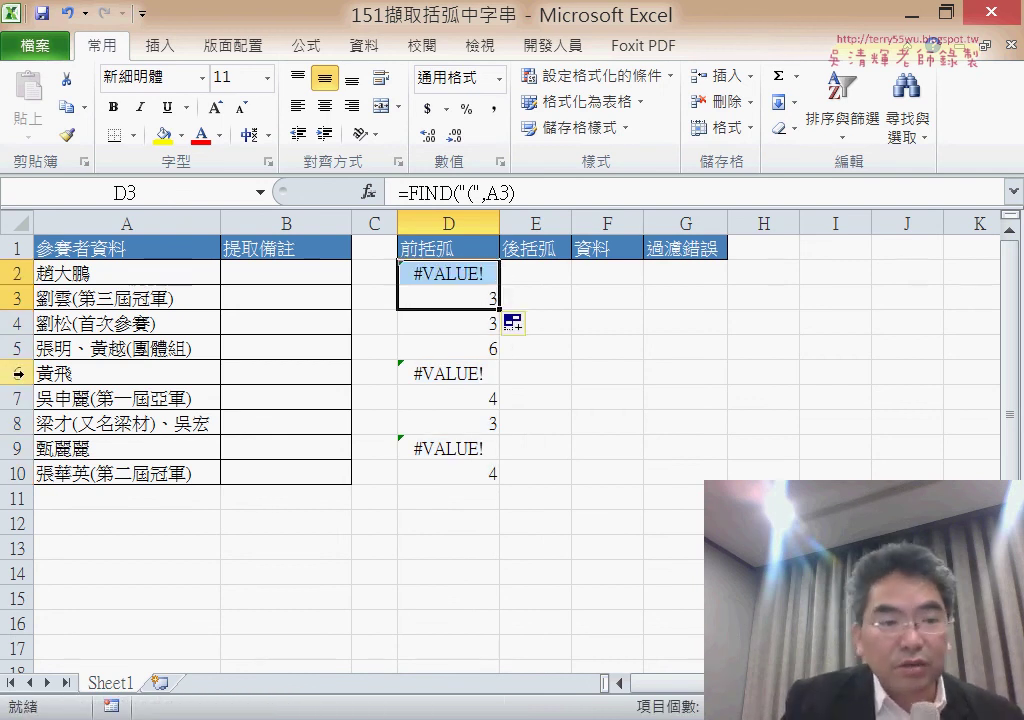
click(480, 374)
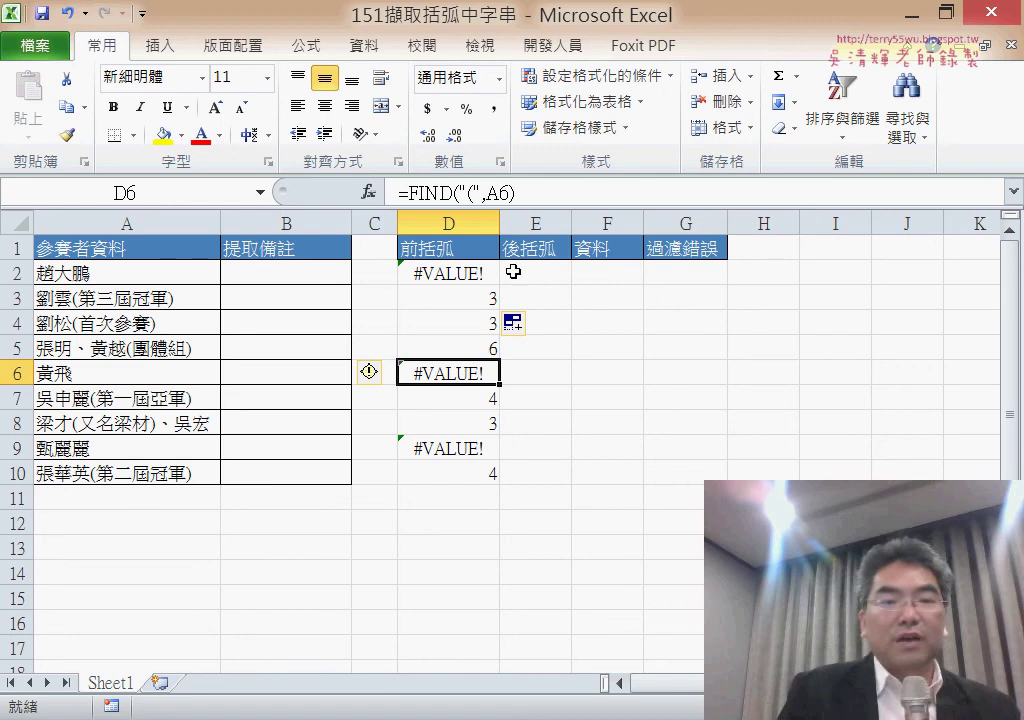
Copy the D2 FIND formula text and paste it into E2
click(457, 281)
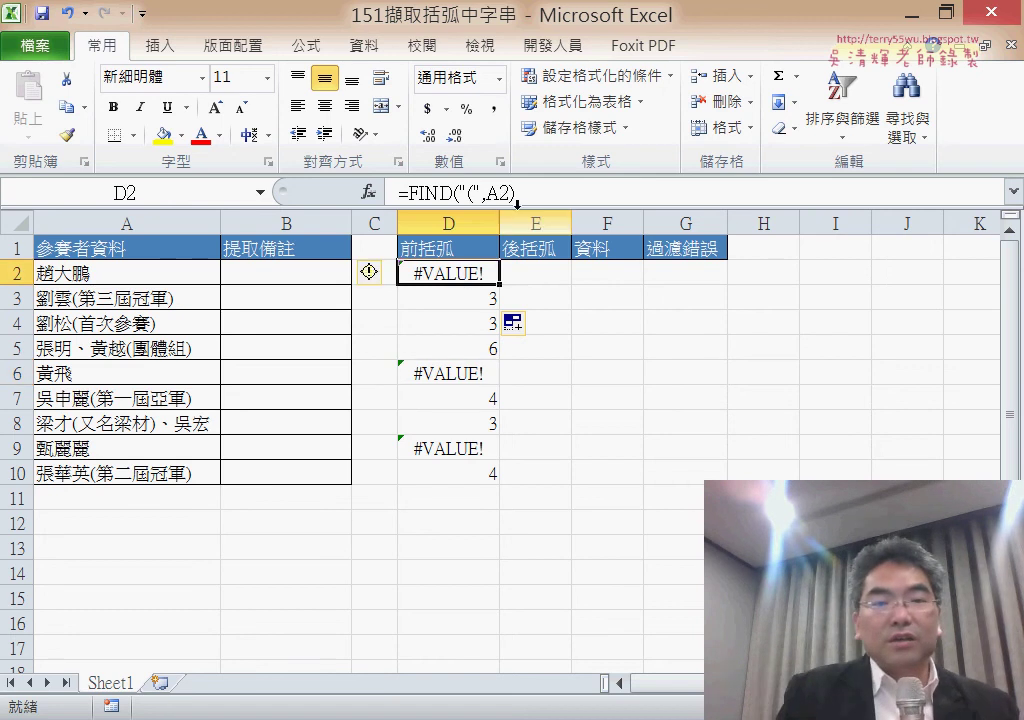
click(440, 187)
right_click(447, 190)
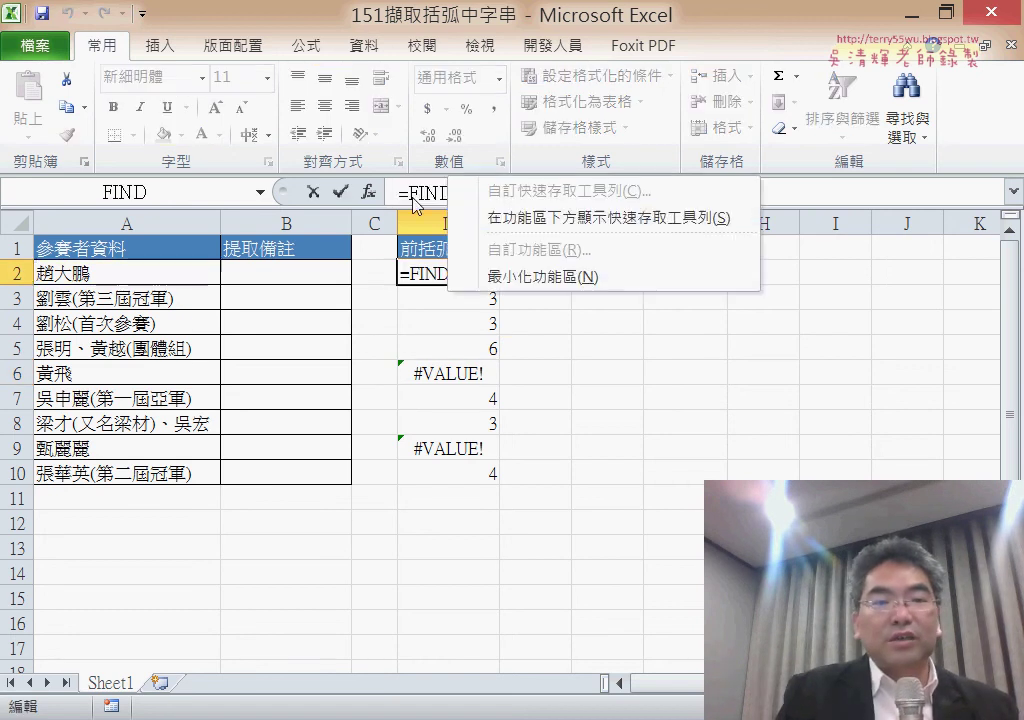
right_click(468, 197)
click(482, 237)
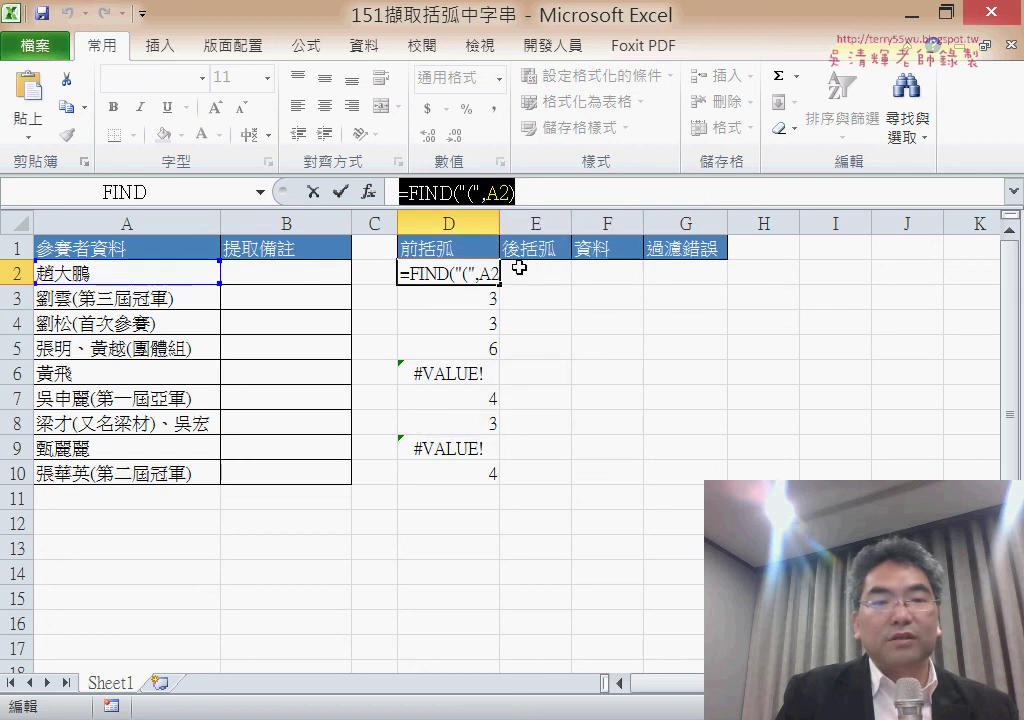
click(313, 192)
click(527, 273)
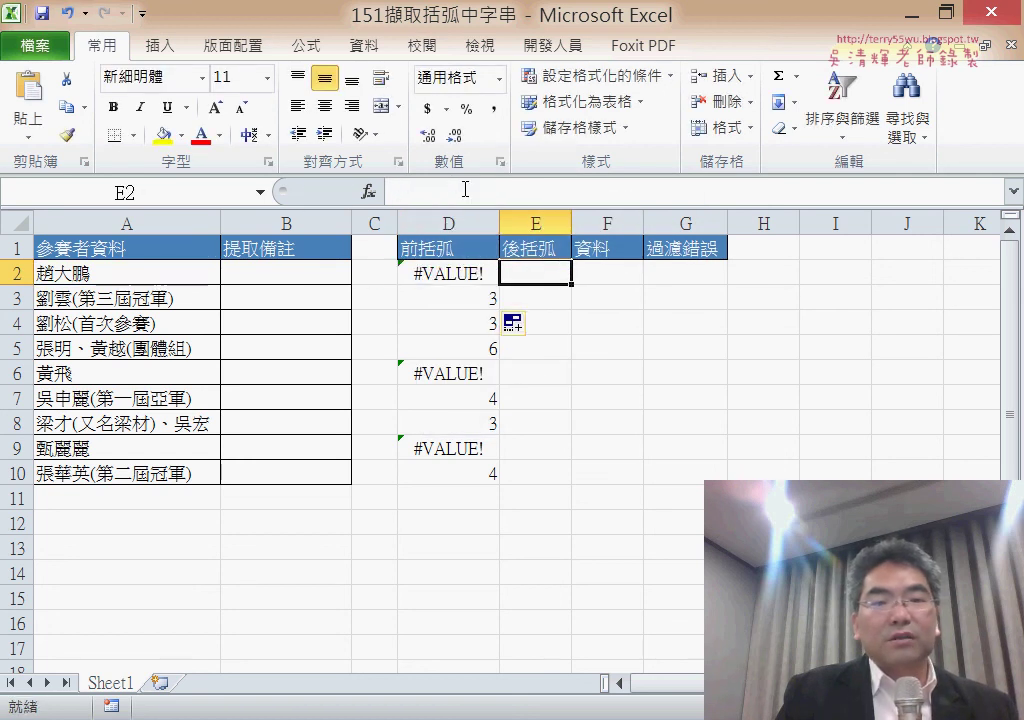
right_click(465, 189)
click(518, 290)
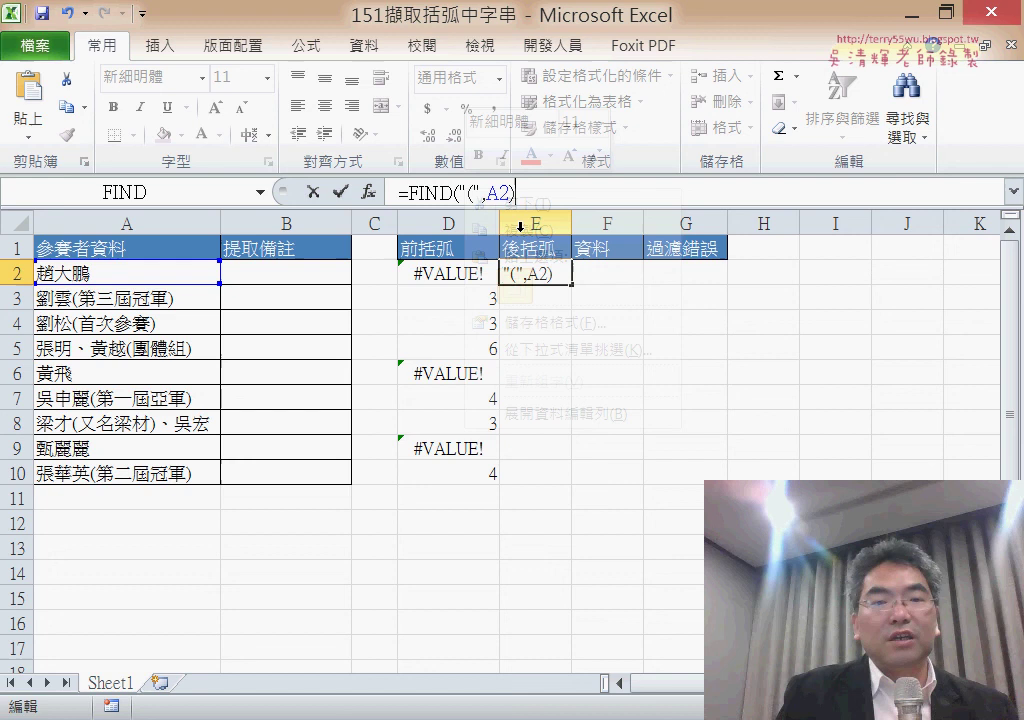
Change the searched character to ")" and fill =FIND(")",A2) down to E10
click(470, 192)
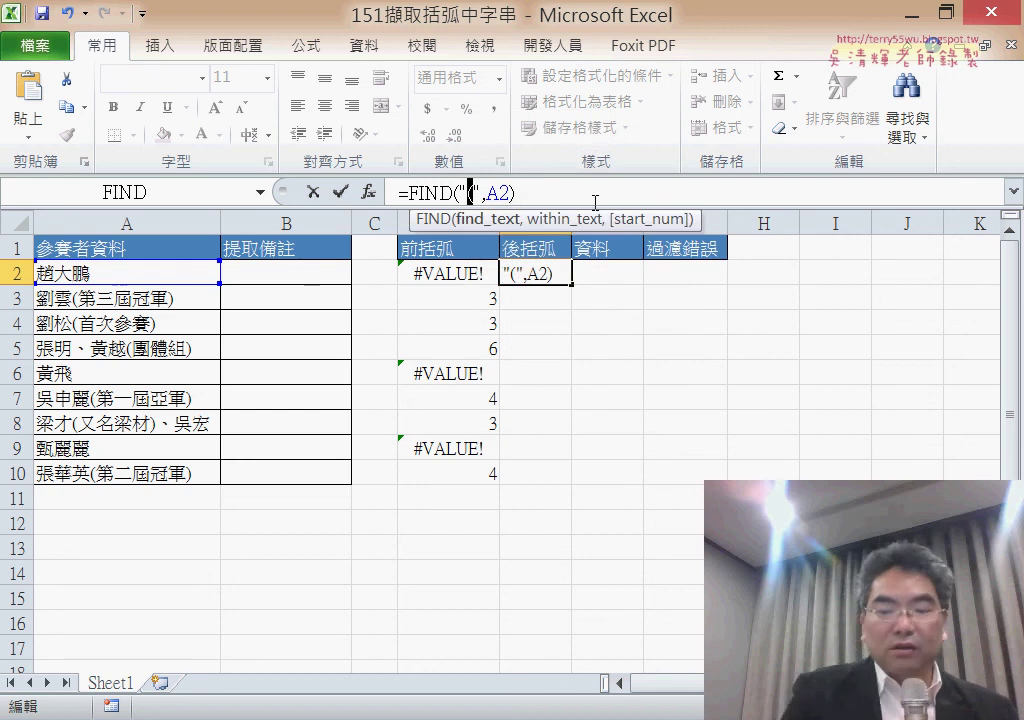
text())
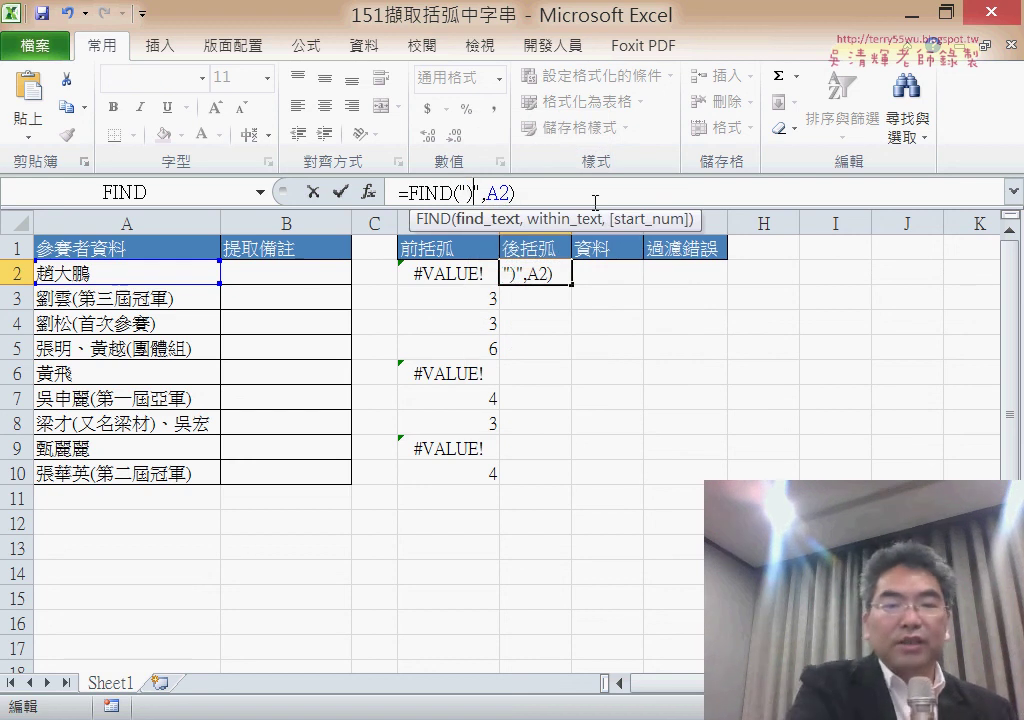
click(352, 192)
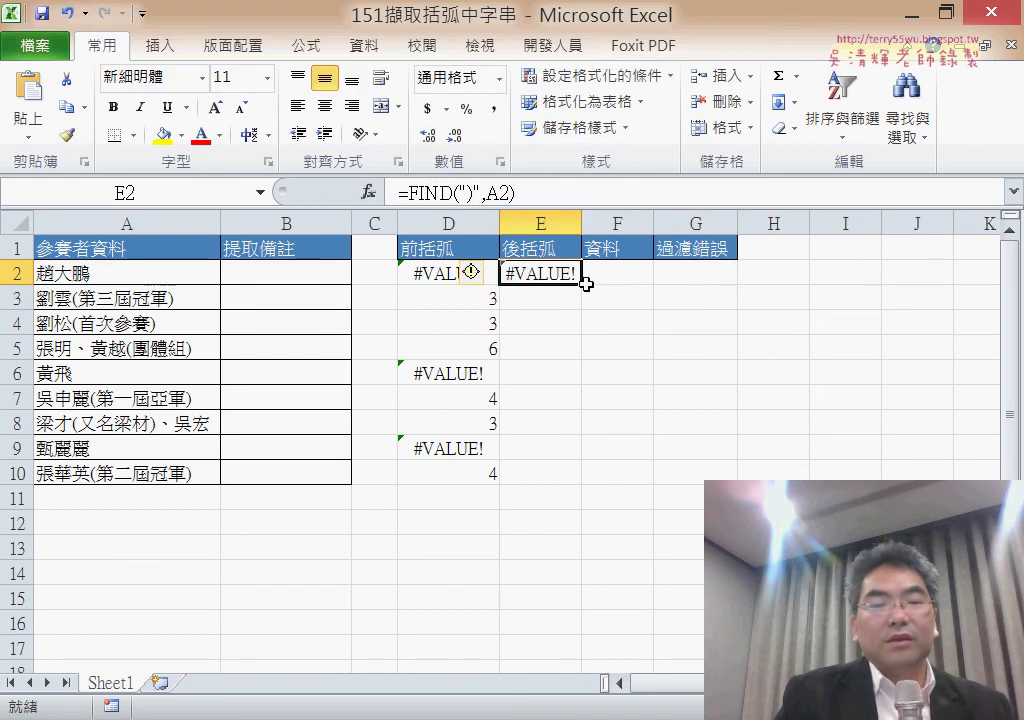
click(475, 303)
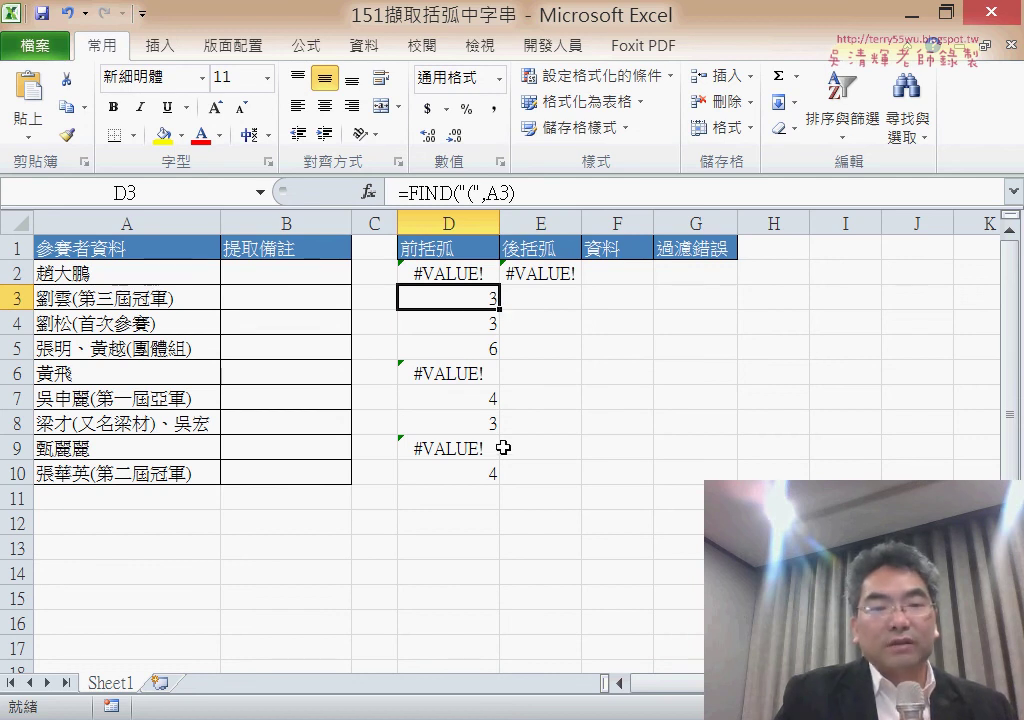
click(535, 273)
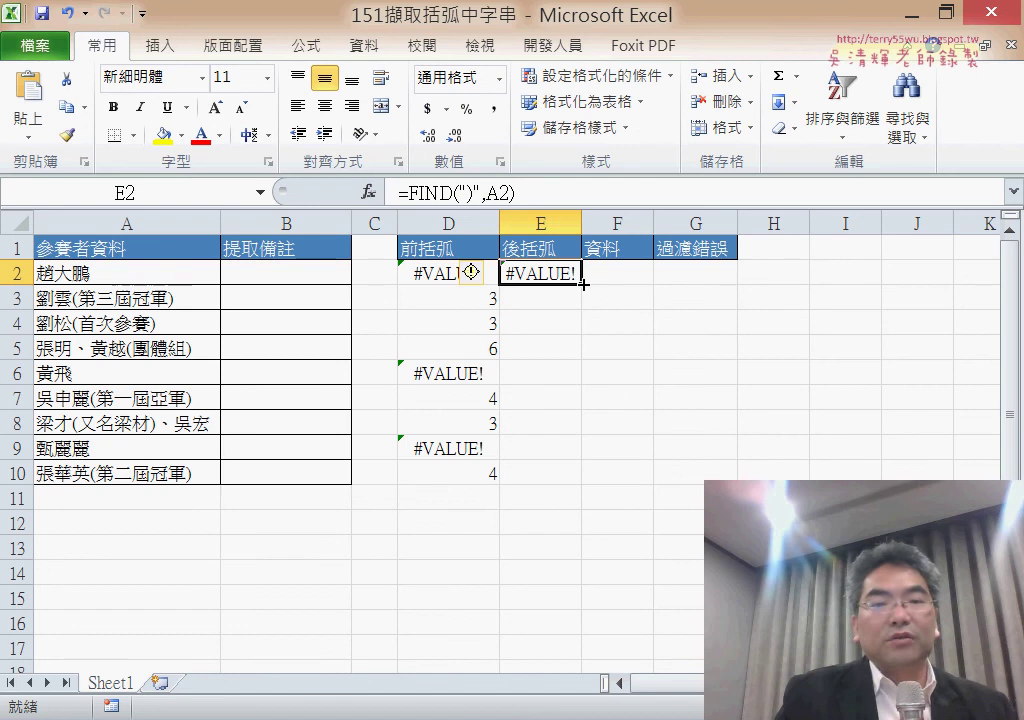
double_click(583, 284)
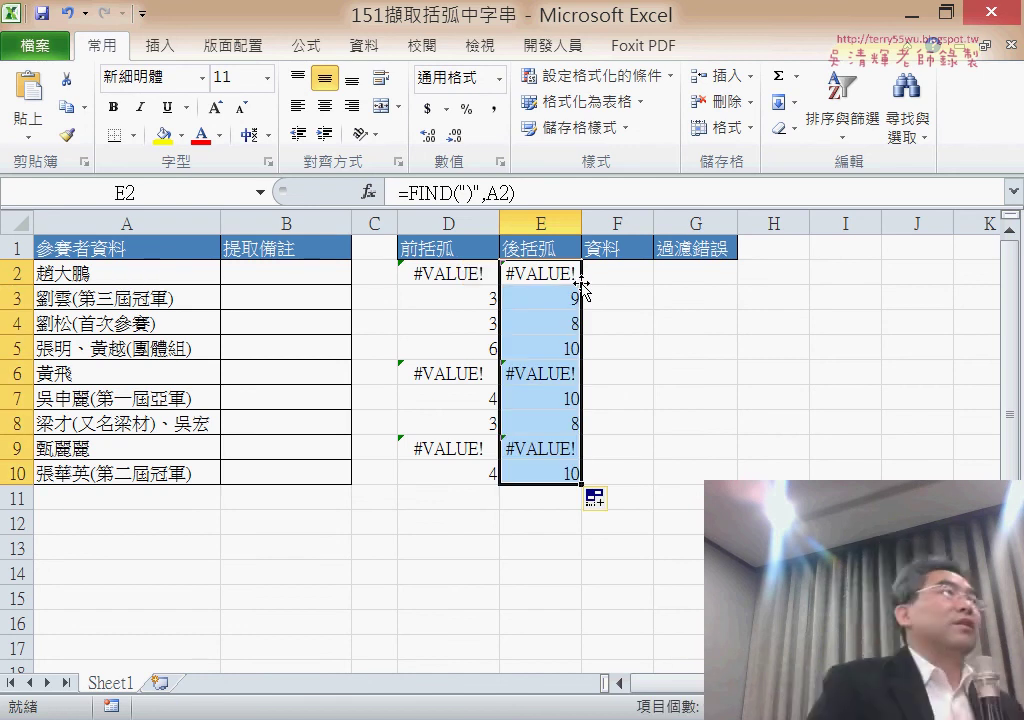
click(464, 297)
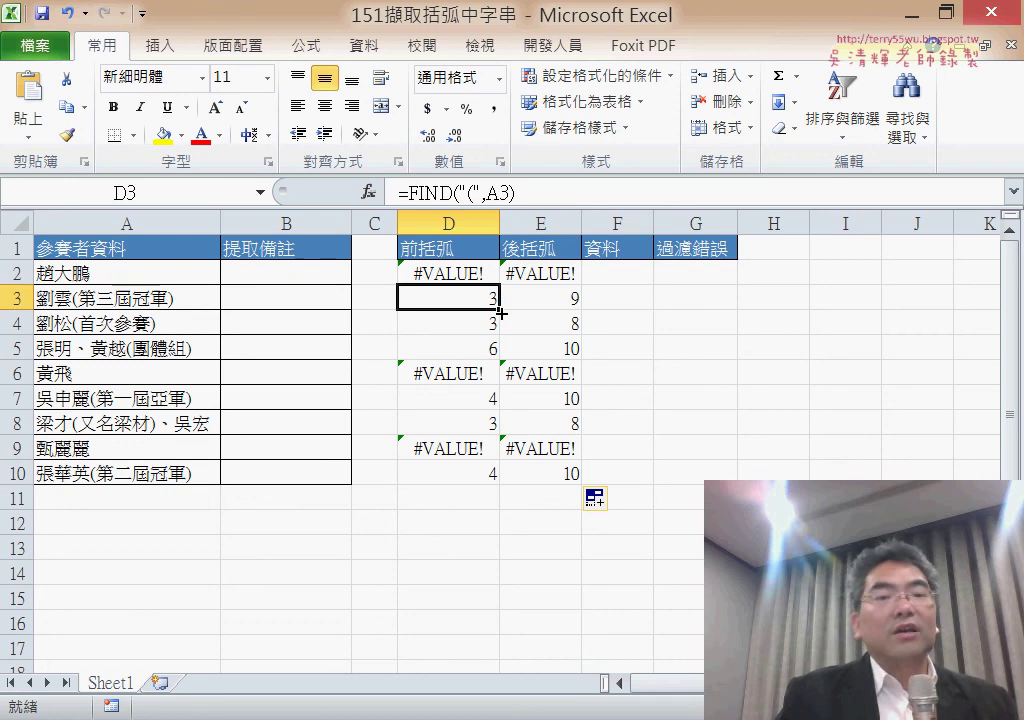
click(368, 215)
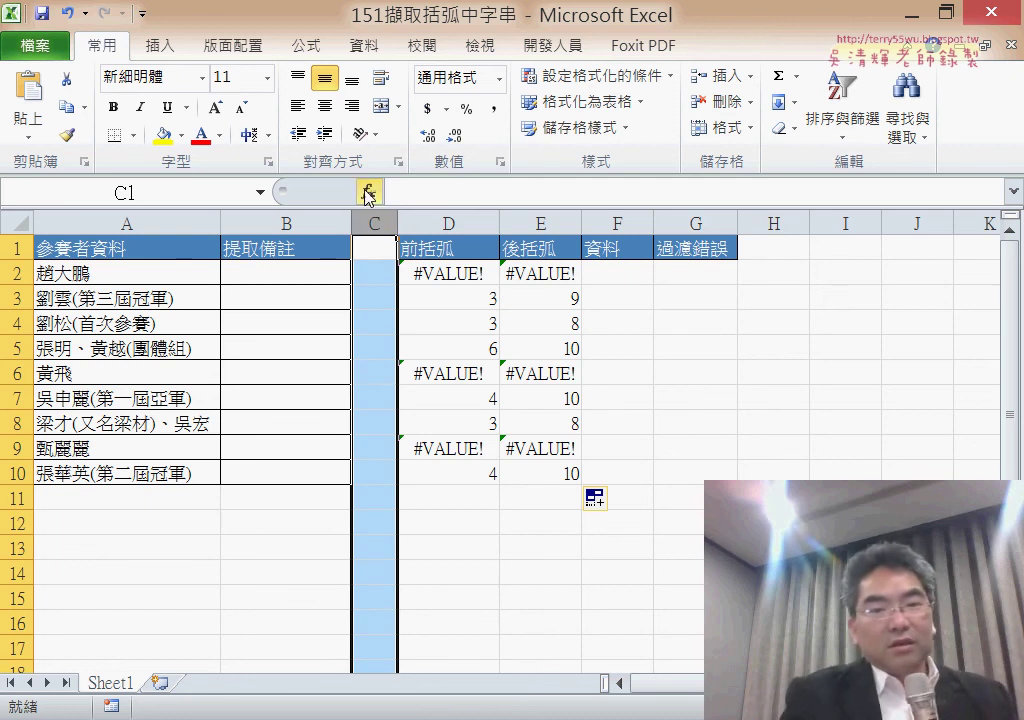
click(538, 277)
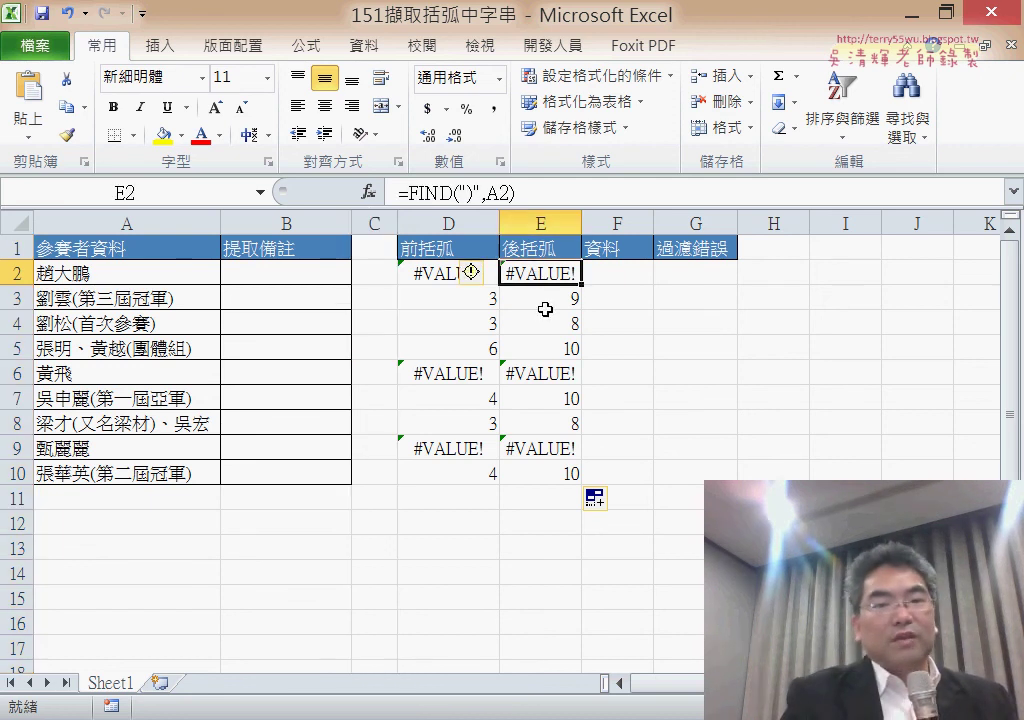
click(471, 298)
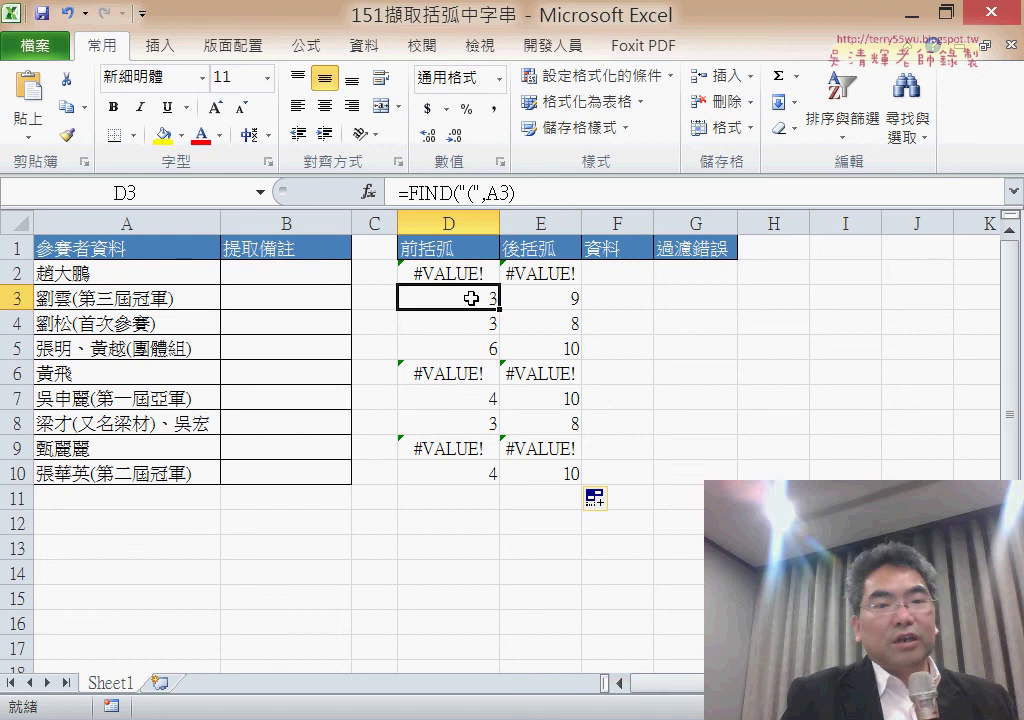
click(544, 301)
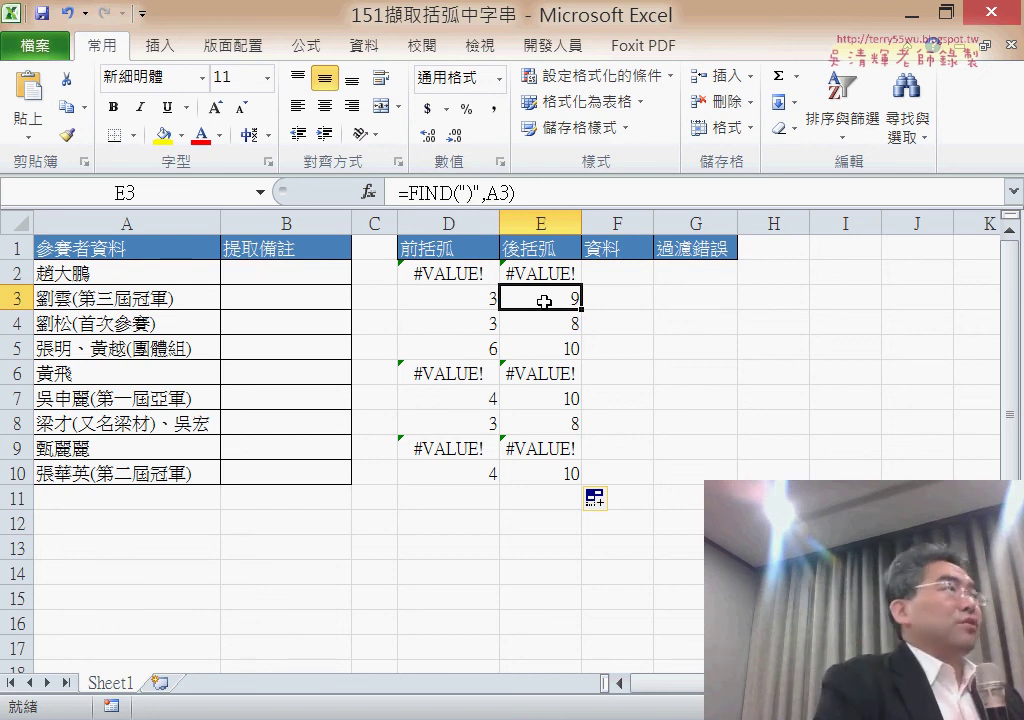
click(623, 294)
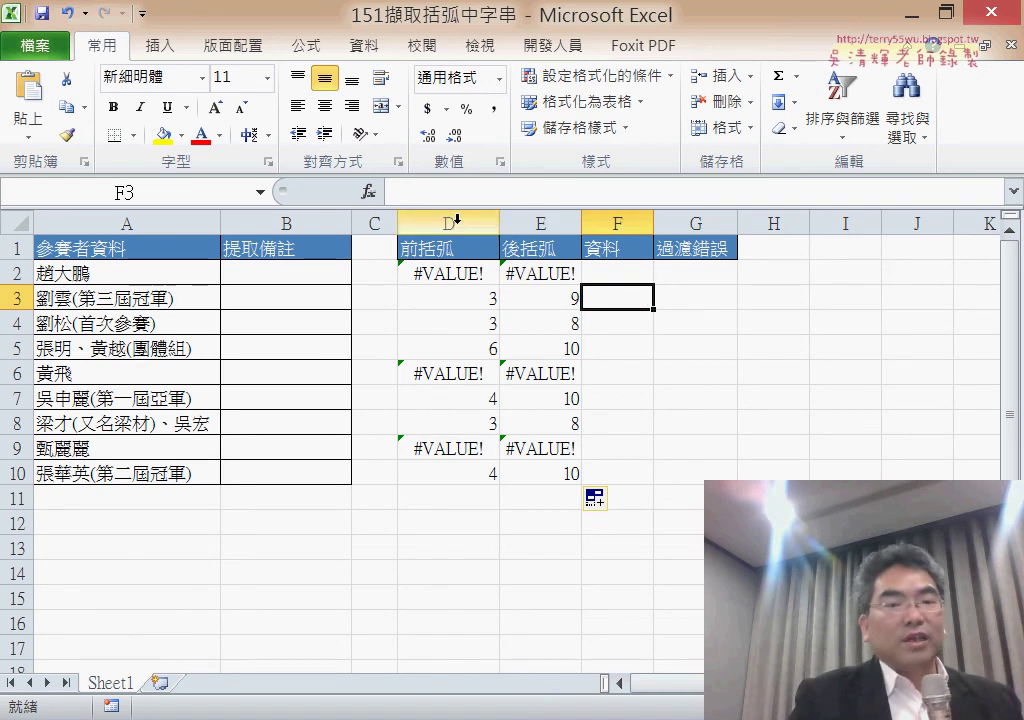
Start a function in F3 and scroll the Text functions list down to MID
click(368, 194)
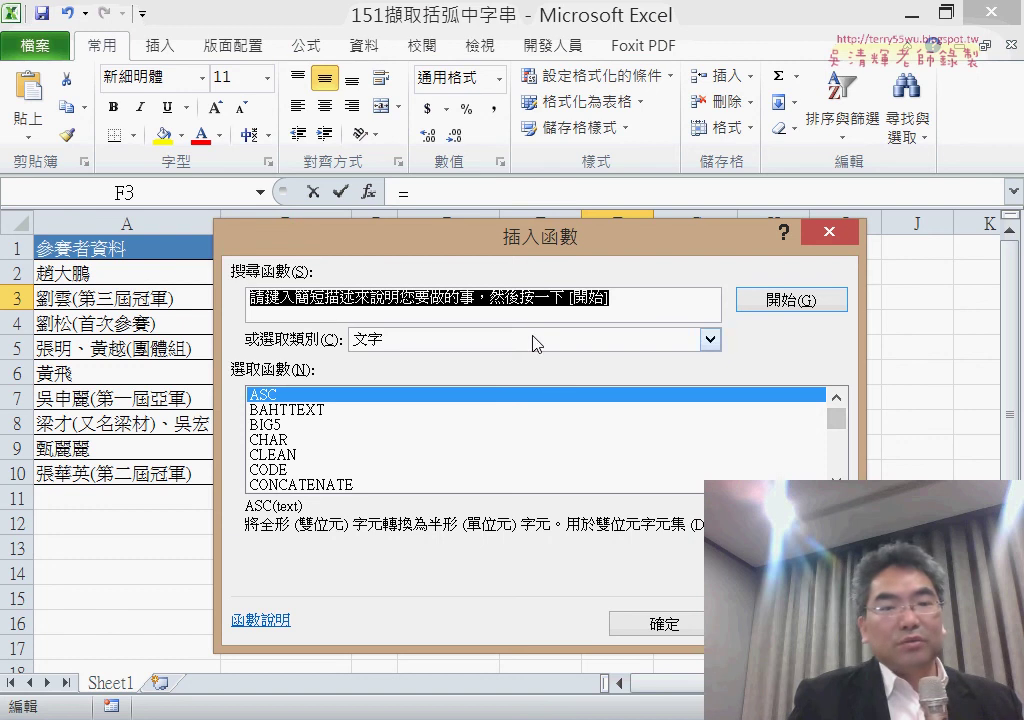
scroll(536, 440, down, 1)
scroll(536, 440, down, 2)
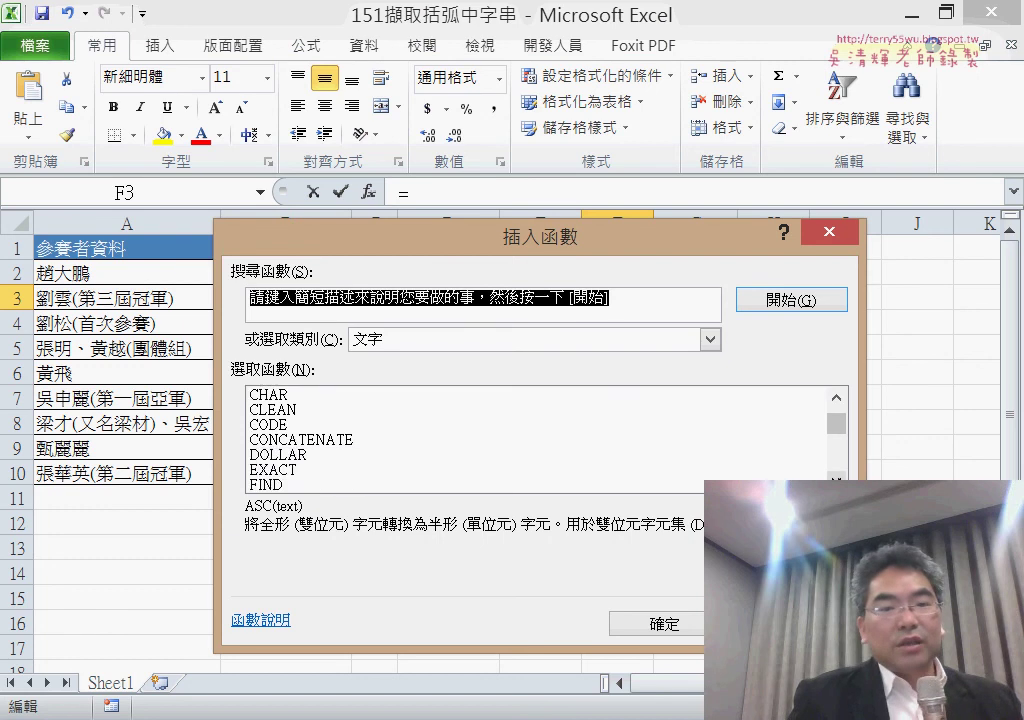
scroll(536, 440, down, 2)
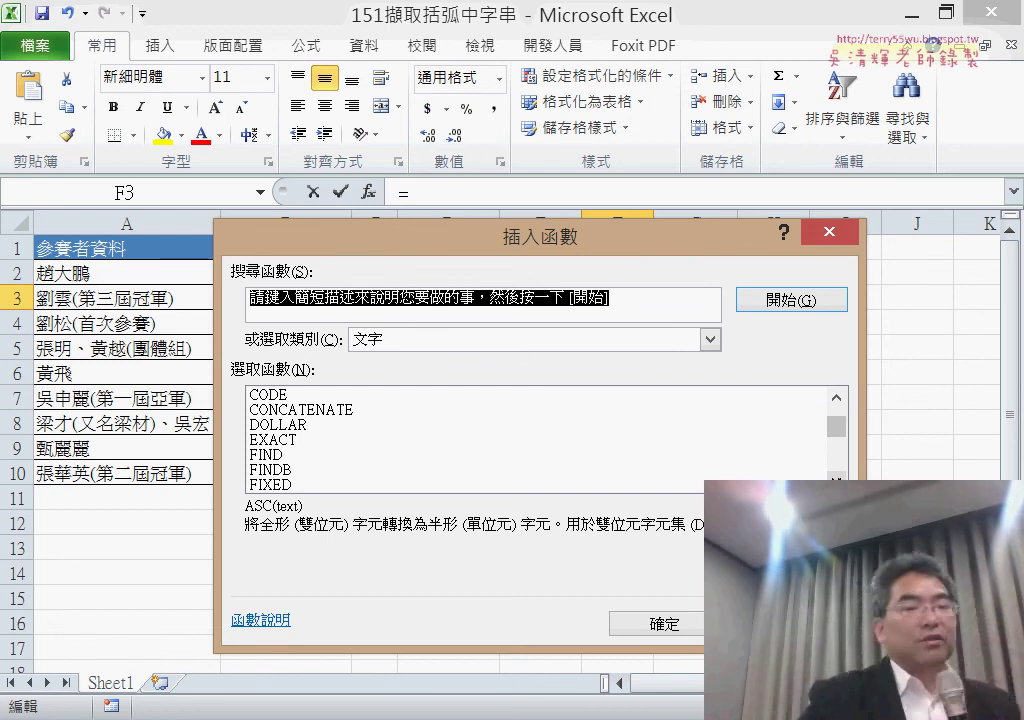
scroll(536, 440, down, 2)
scroll(361, 470, down, 3)
scroll(361, 470, down, 2)
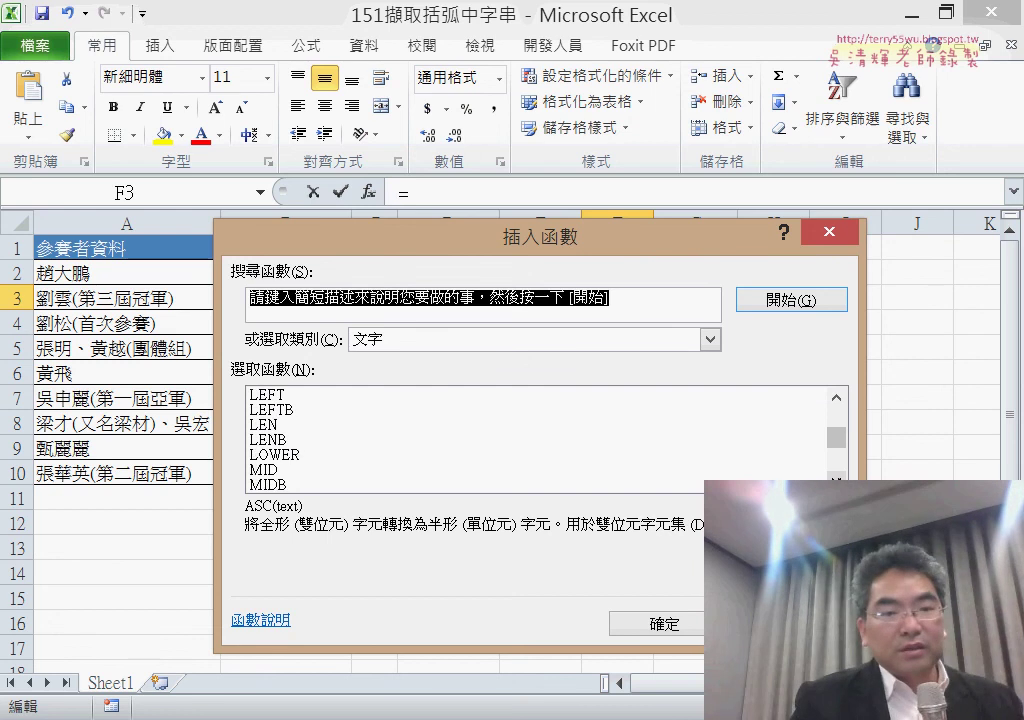
scroll(361, 480, down, 1)
click(418, 457)
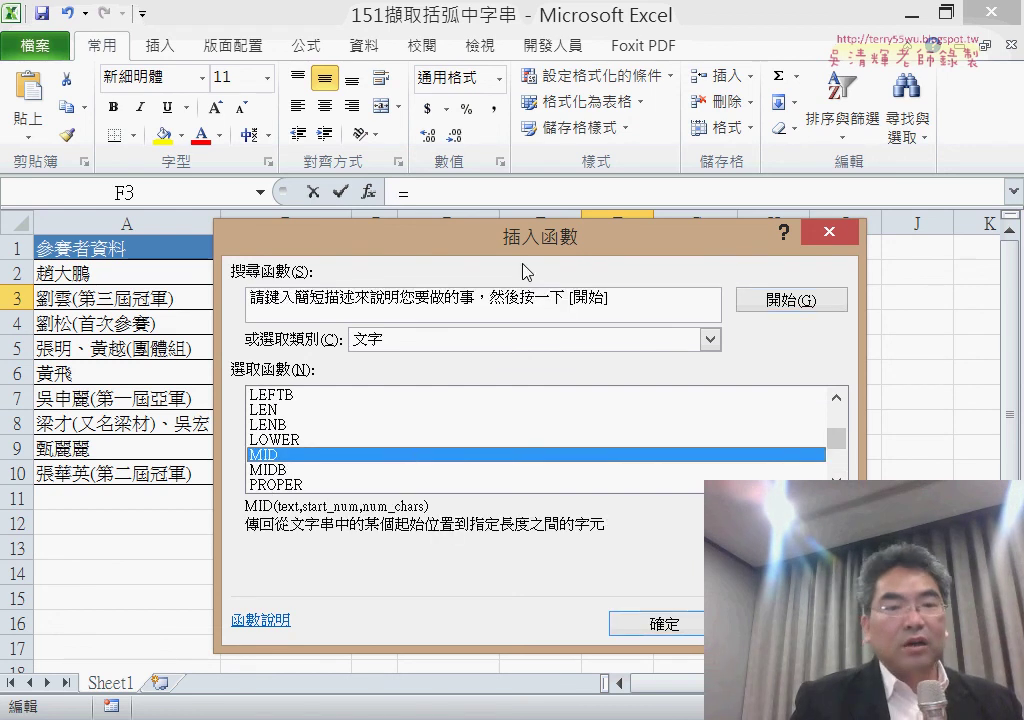
drag(525, 246, 574, 71)
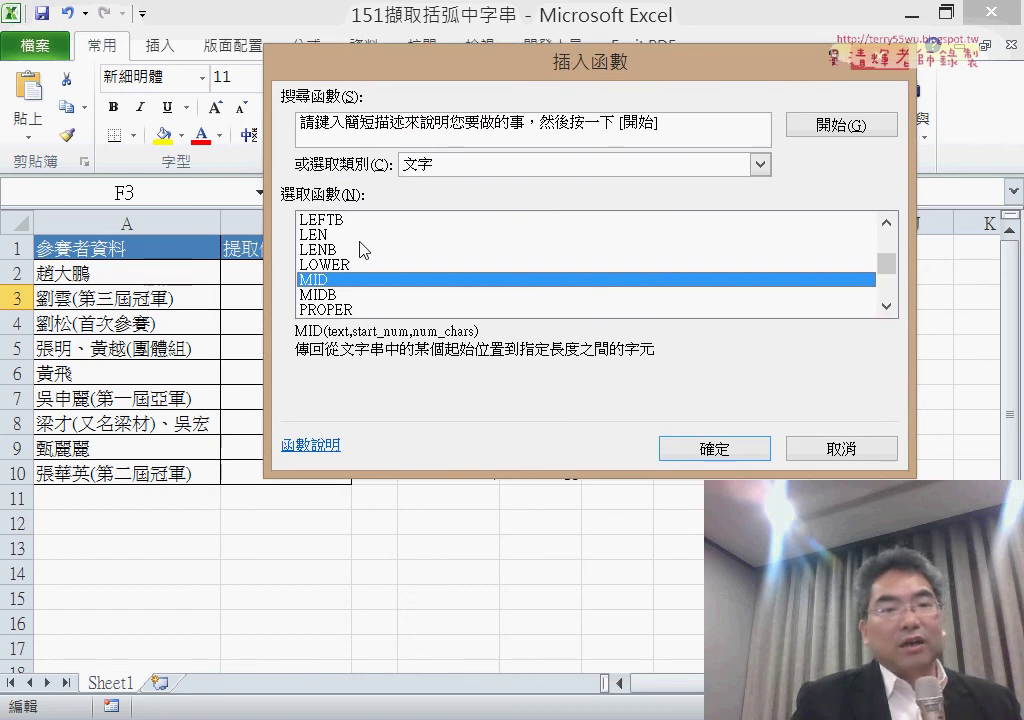
Compare MID against the MIDB, LEN and LENB descriptions, then confirm MID
click(325, 297)
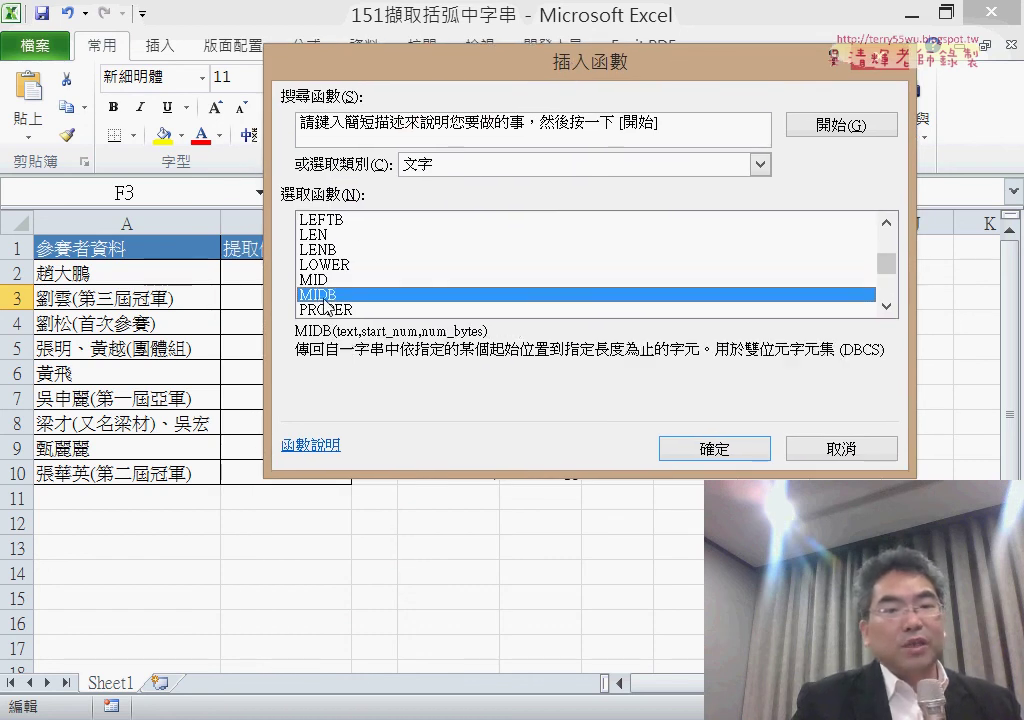
click(335, 236)
click(360, 250)
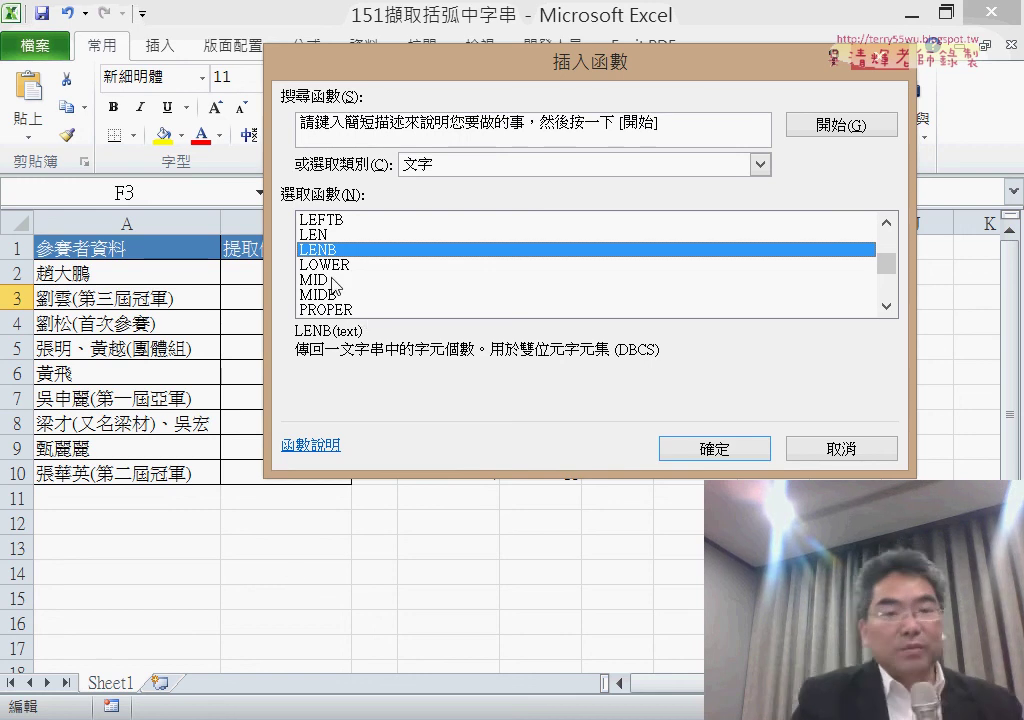
click(331, 281)
click(342, 296)
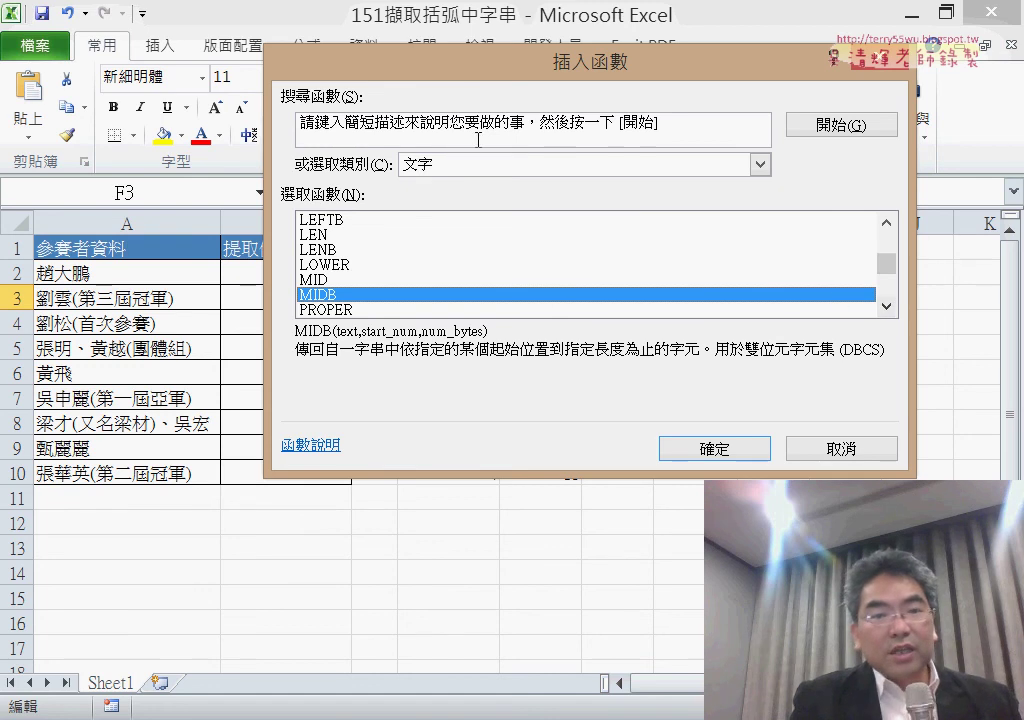
click(316, 280)
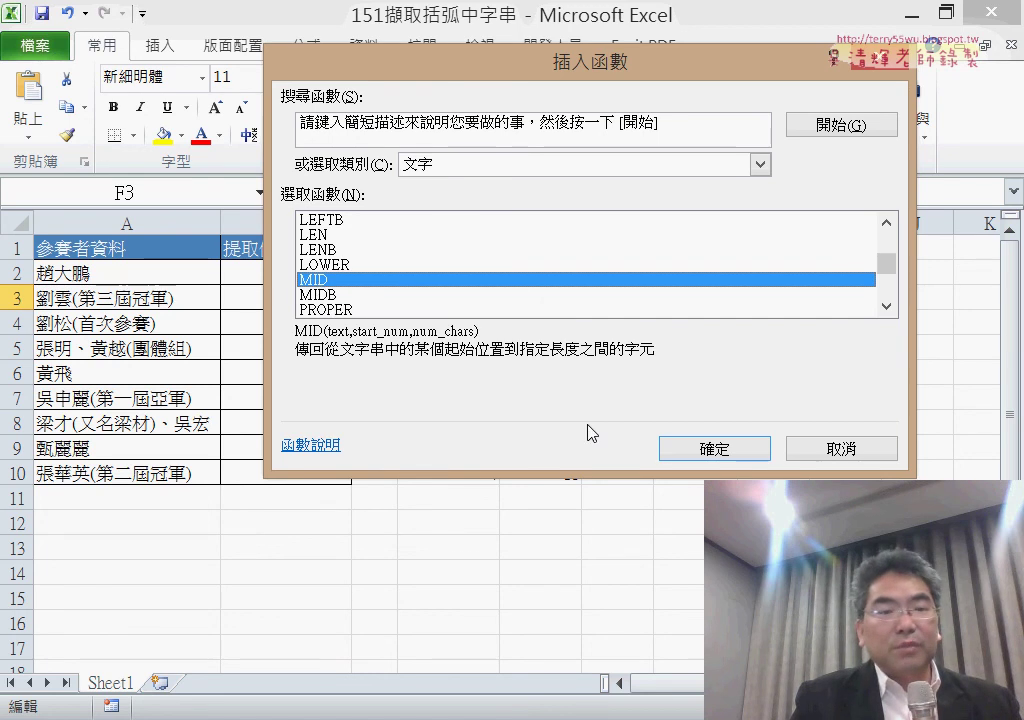
click(693, 449)
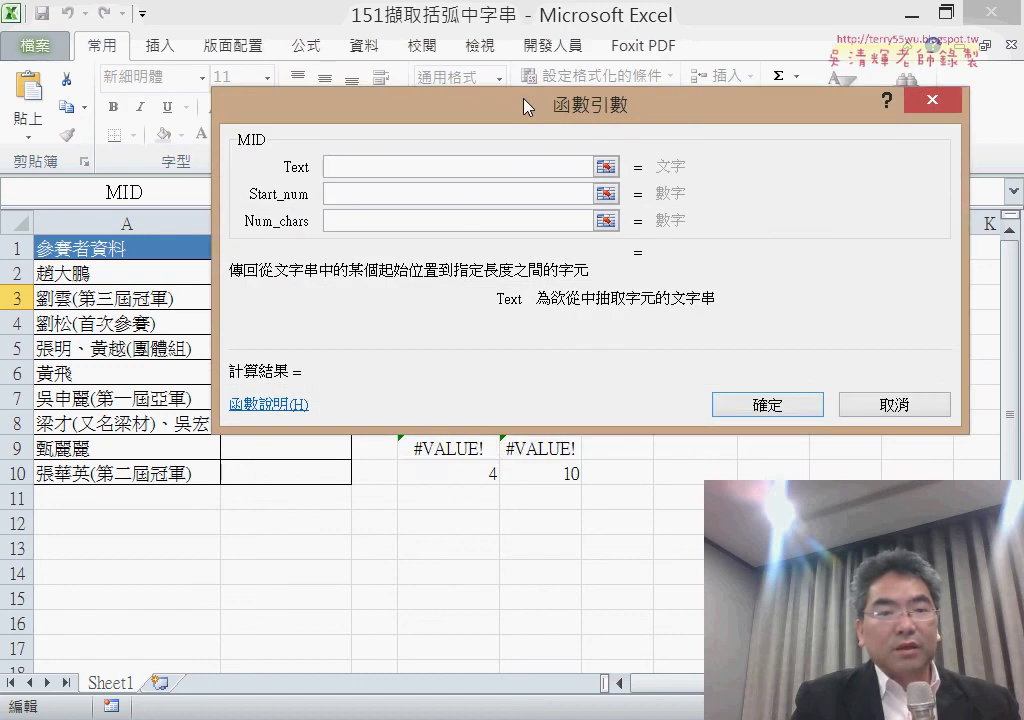
Set MID's Text to A3 and Start_num to D3+1
drag(527, 106, 559, 351)
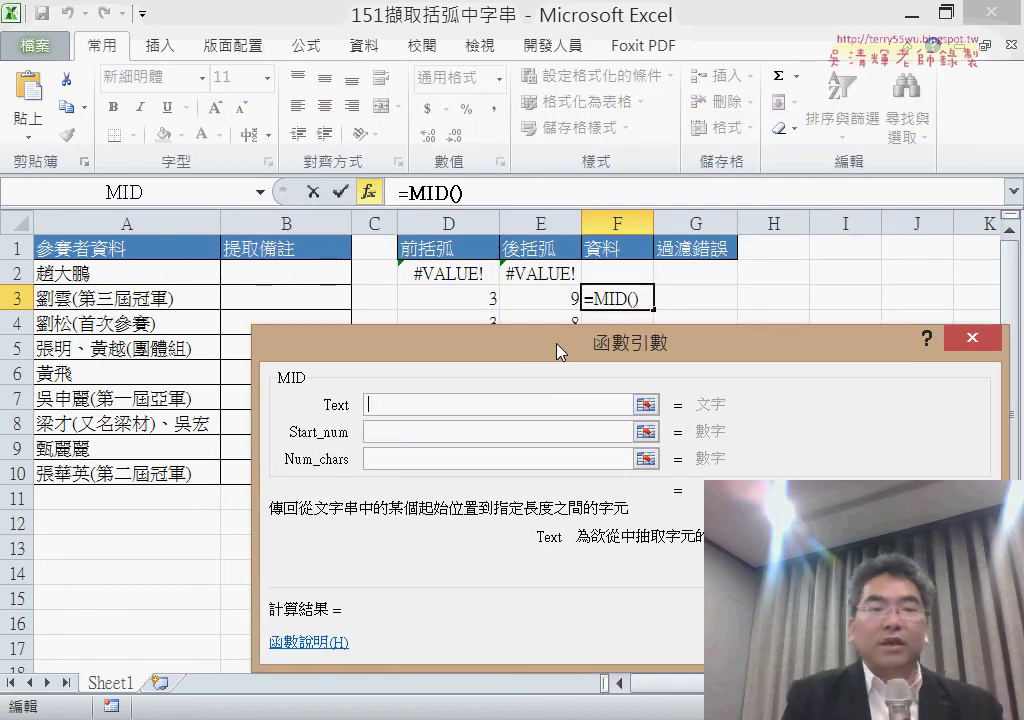
click(137, 299)
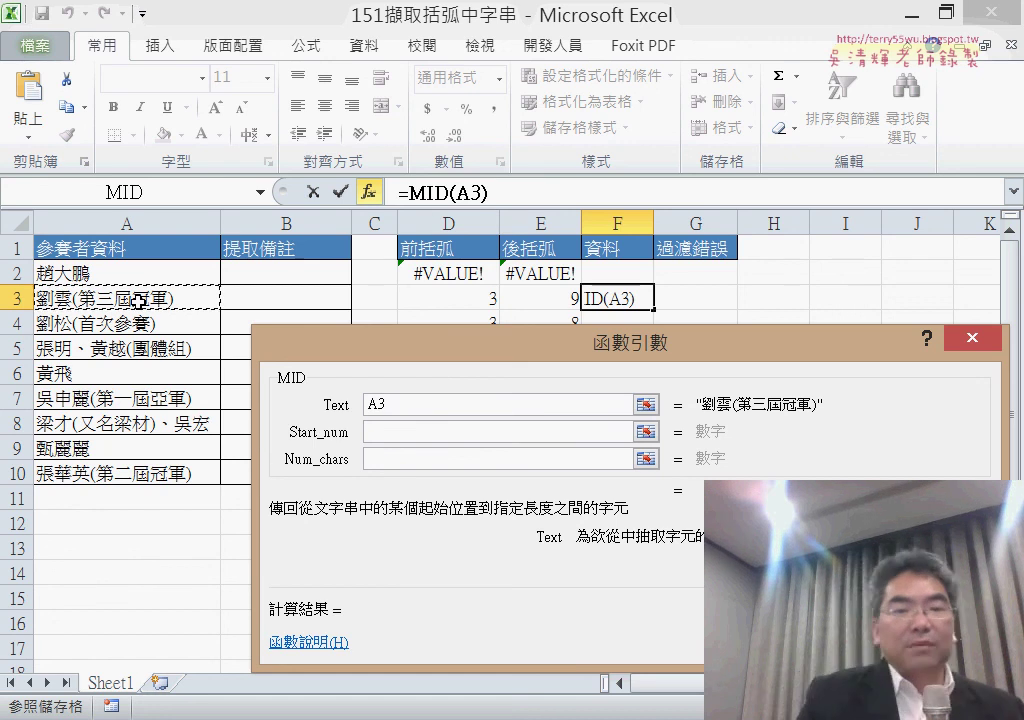
click(383, 434)
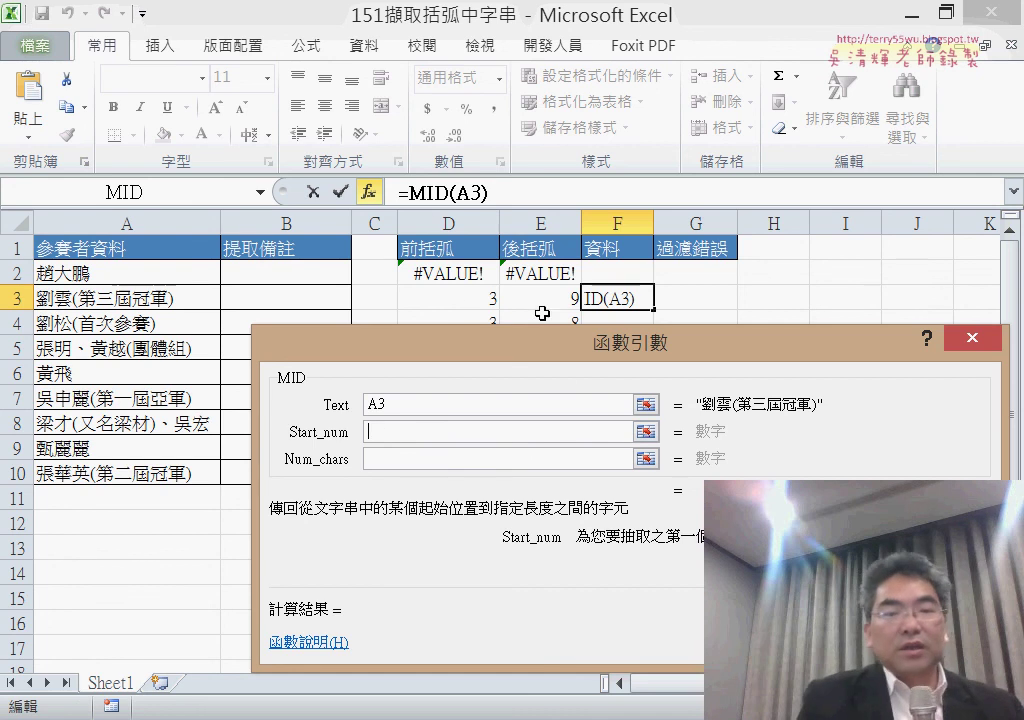
click(473, 301)
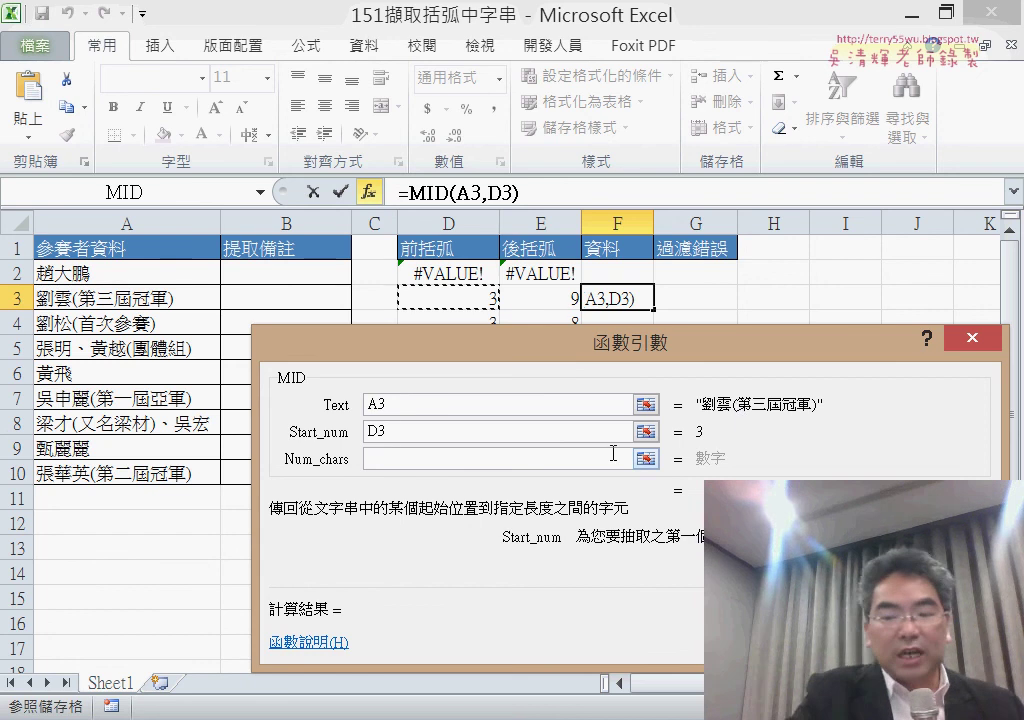
text(+)
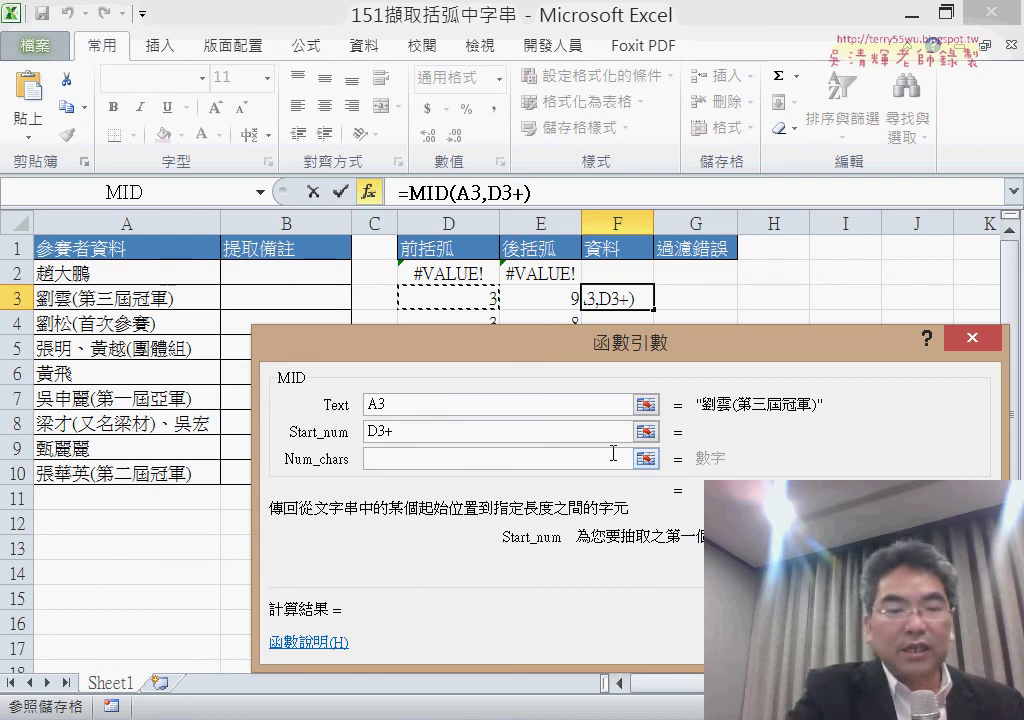
text(•)
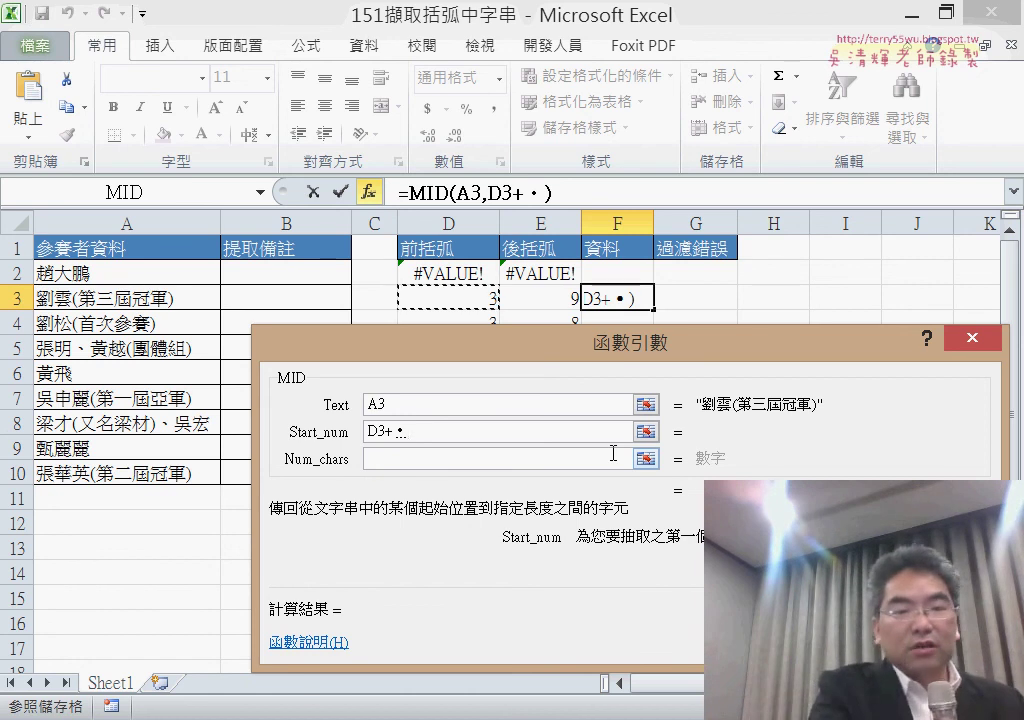
key(BackSpace)
text(1)
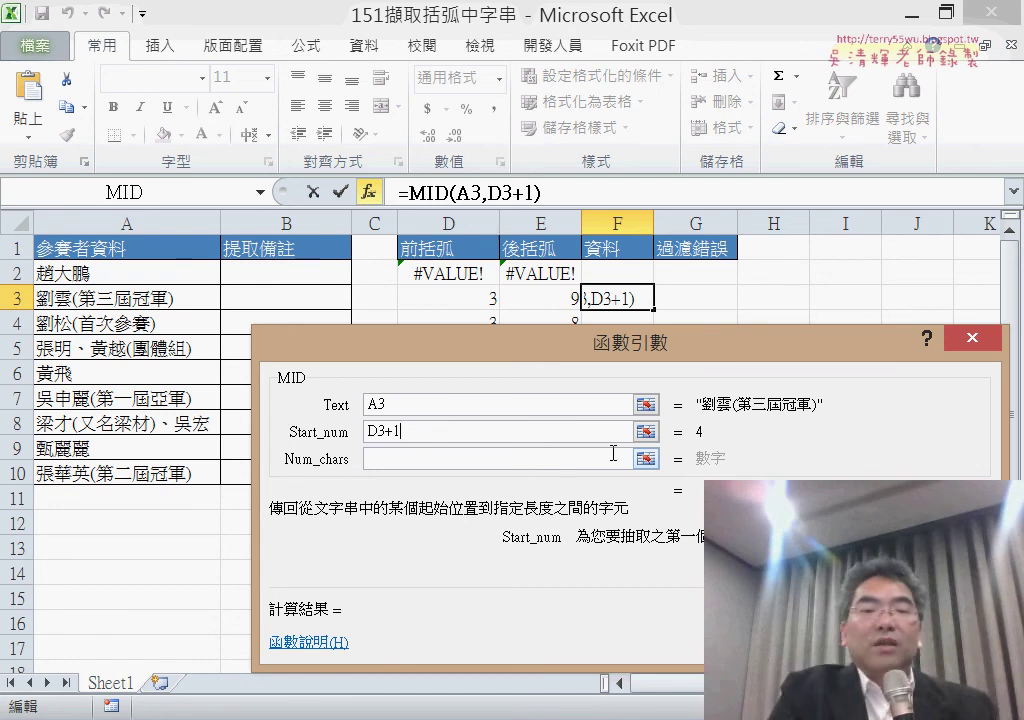
Set Num_chars to E3-D3-1 and commit =MID(A3,D3+1,E3-D3-1) in F3
click(389, 457)
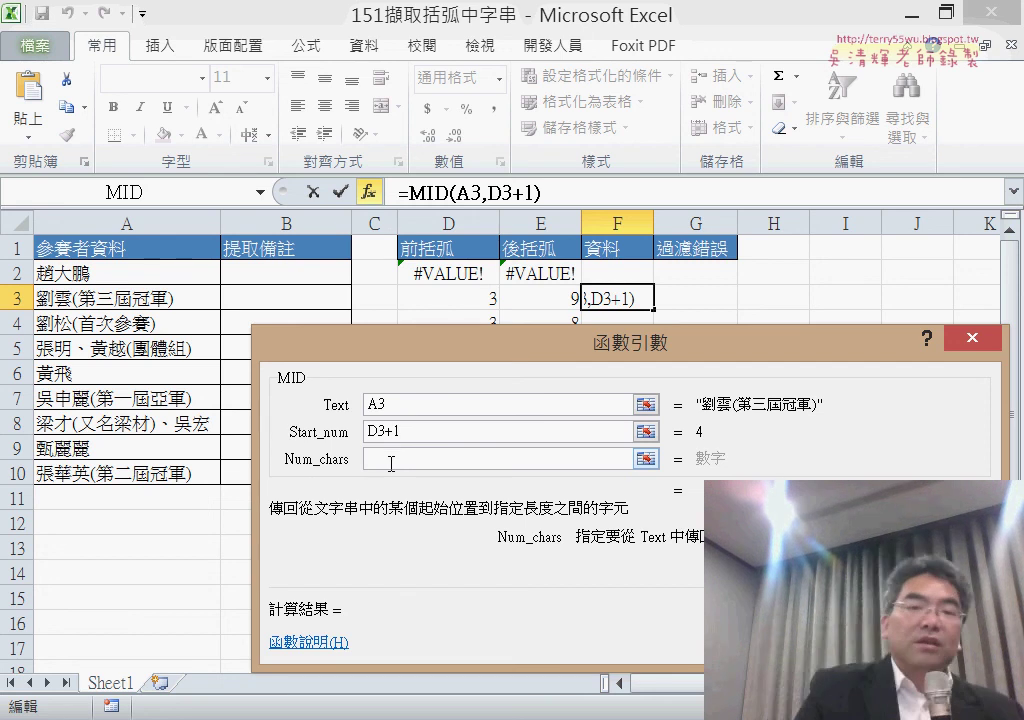
click(551, 297)
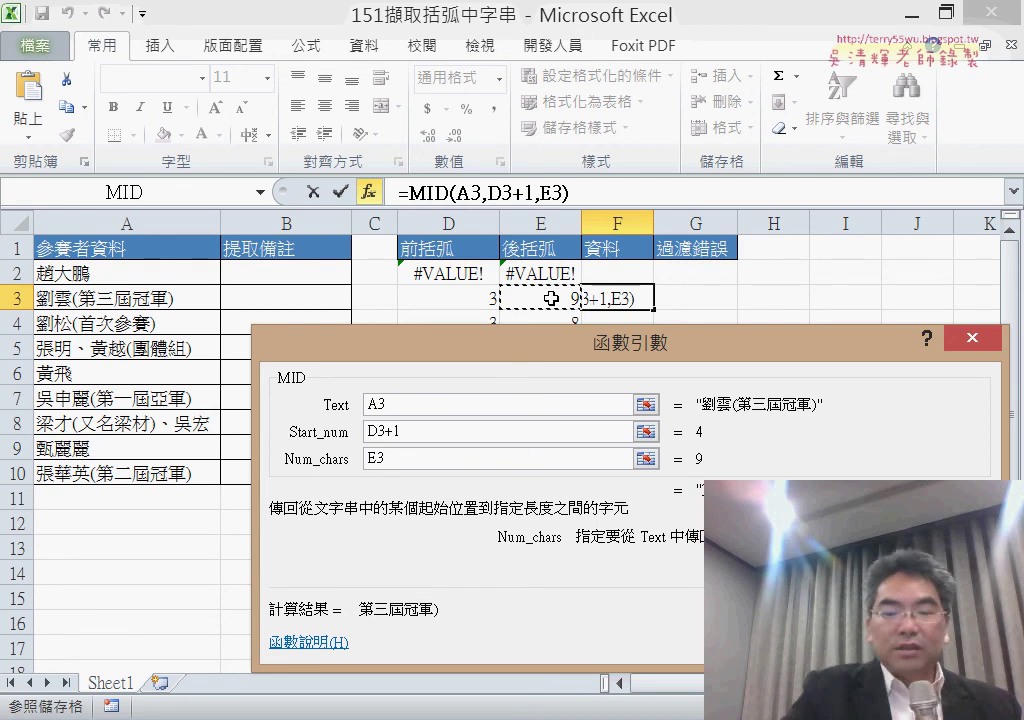
text(-)
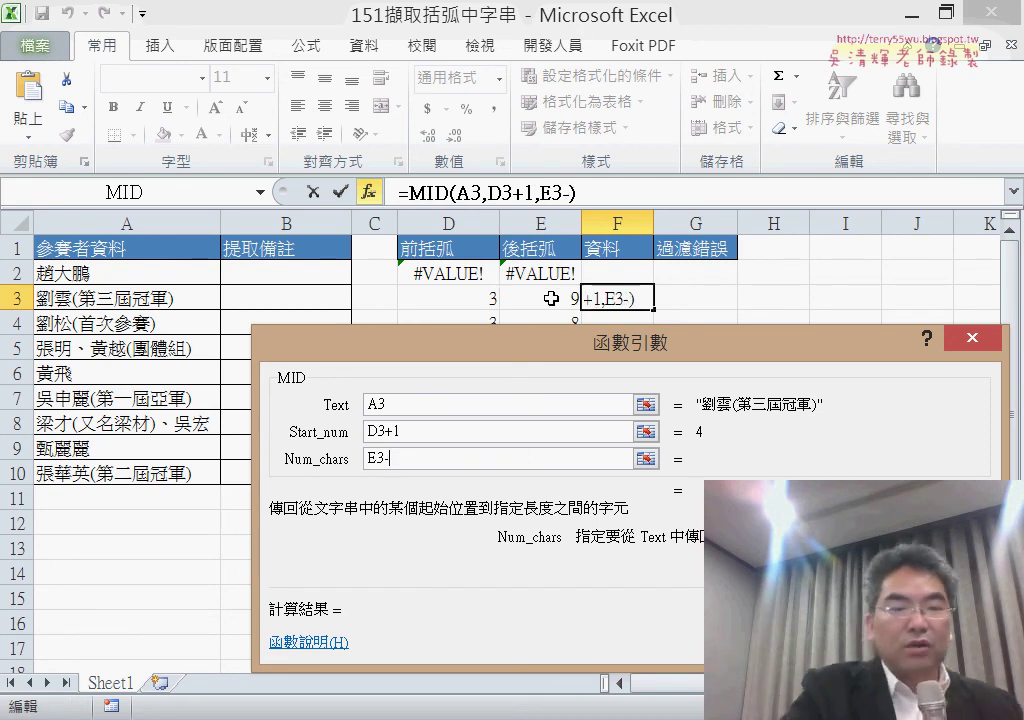
click(458, 295)
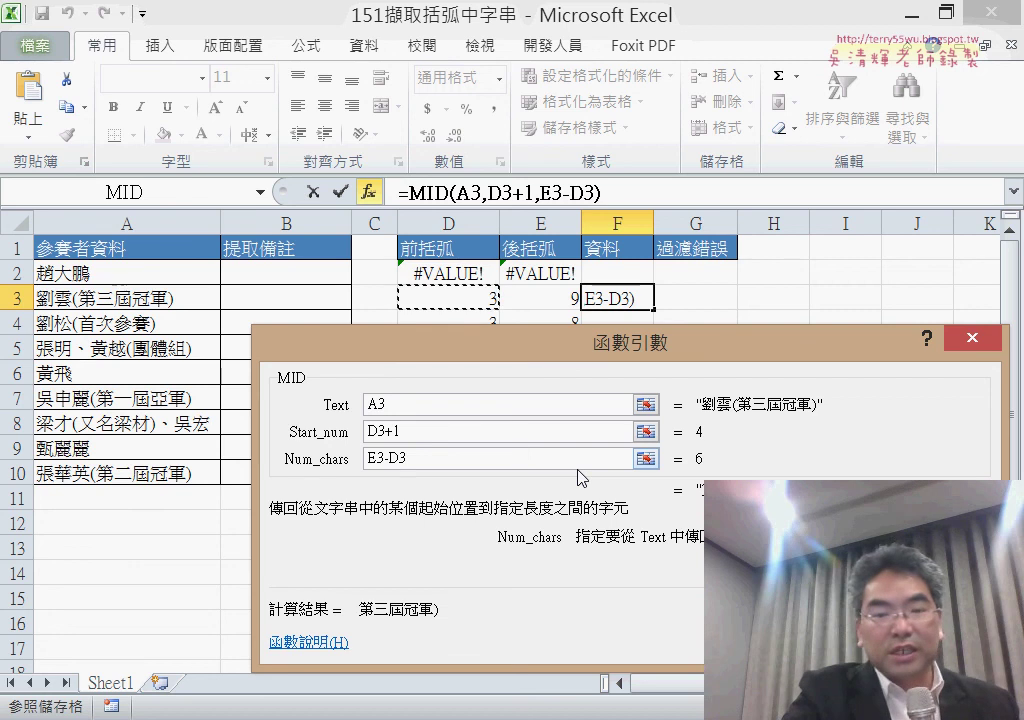
text(-1)
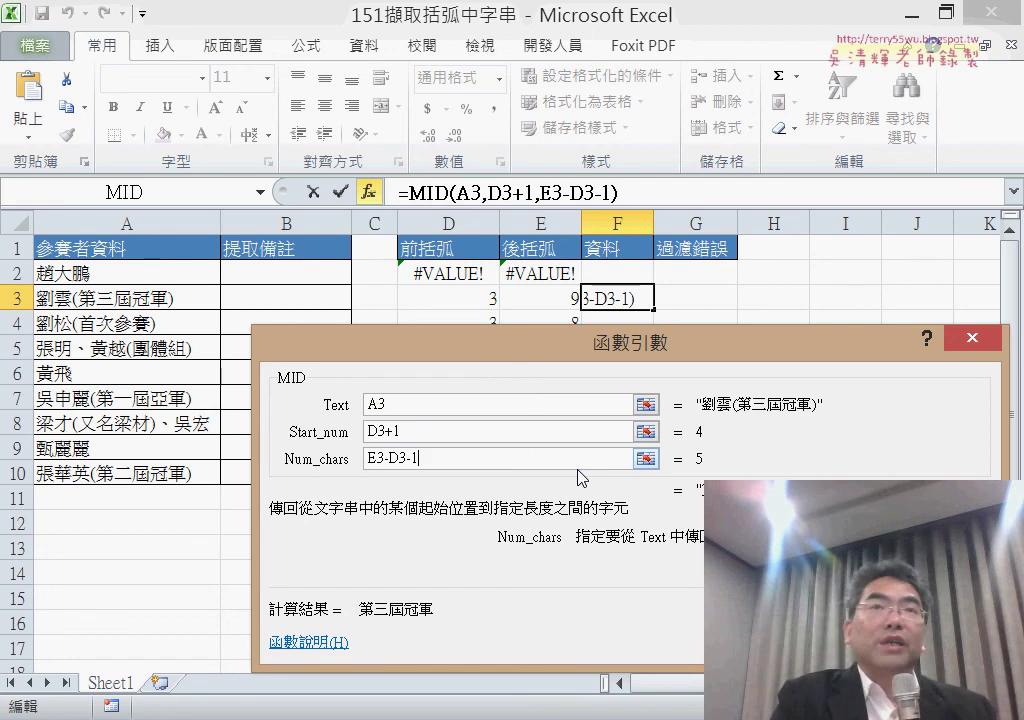
key(BackSpace)
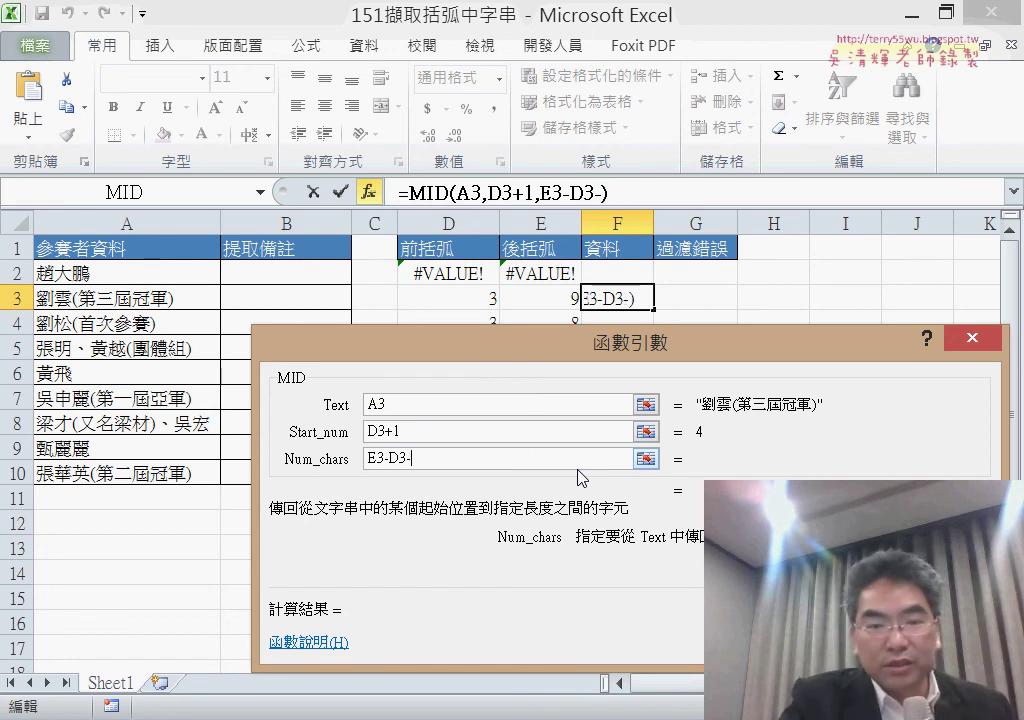
key(BackSpace)
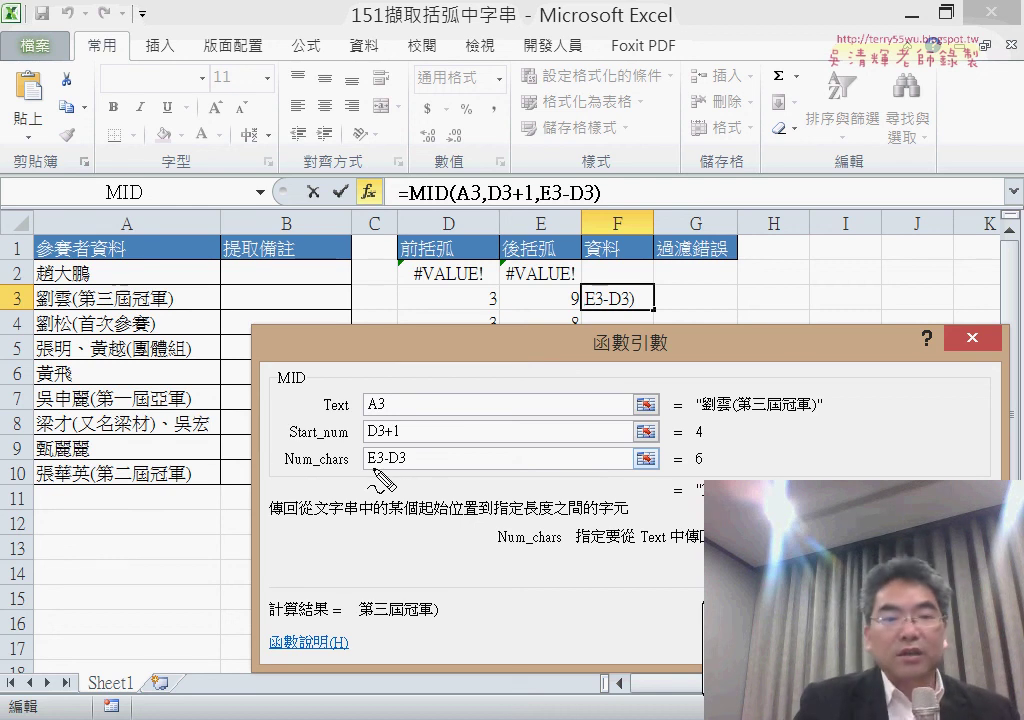
drag(368, 466, 406, 461)
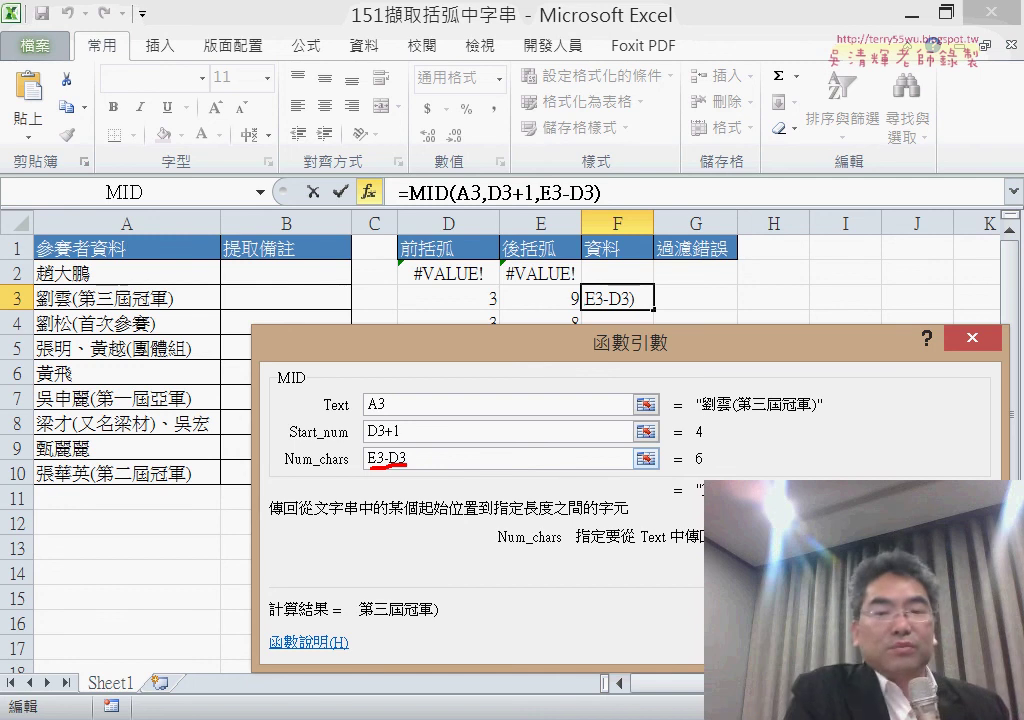
key(Escape)
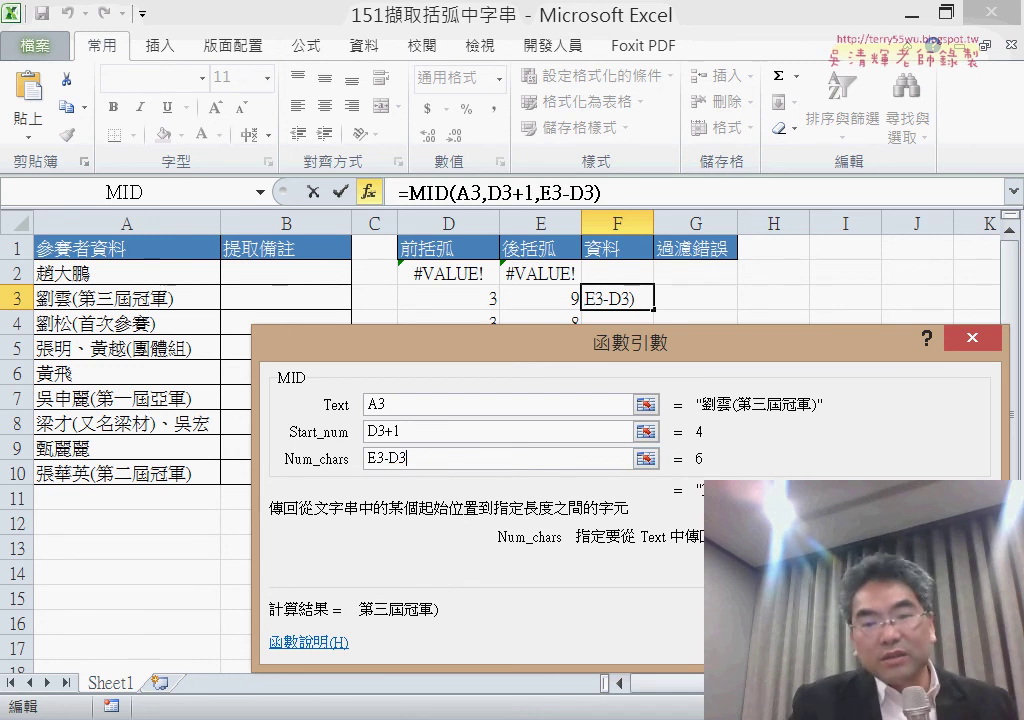
text(-)
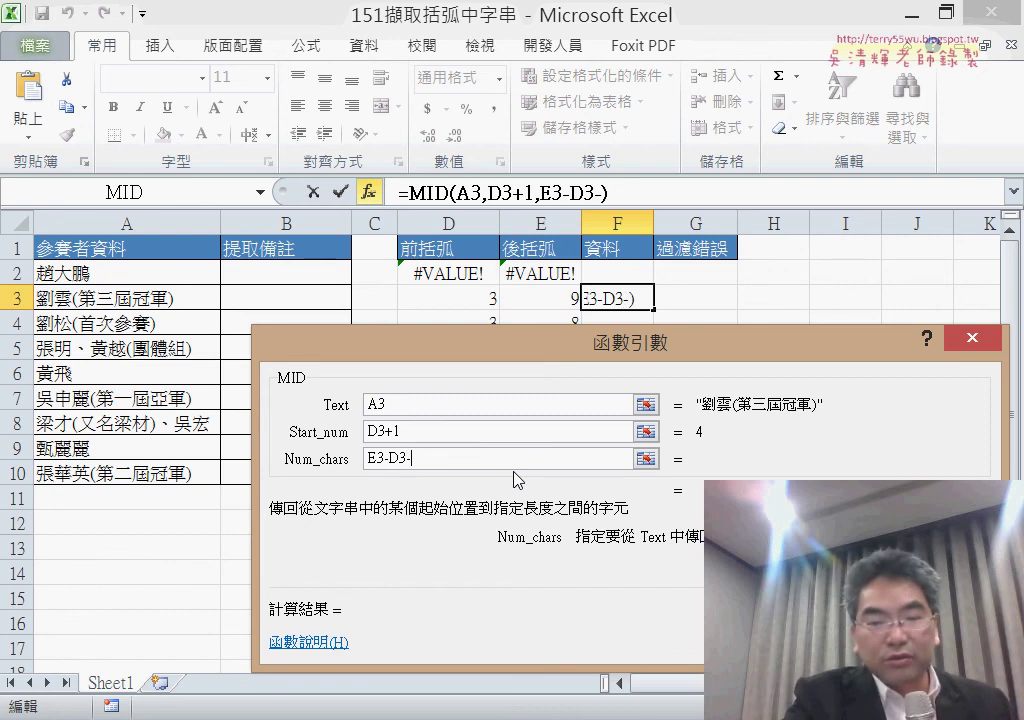
text(1)
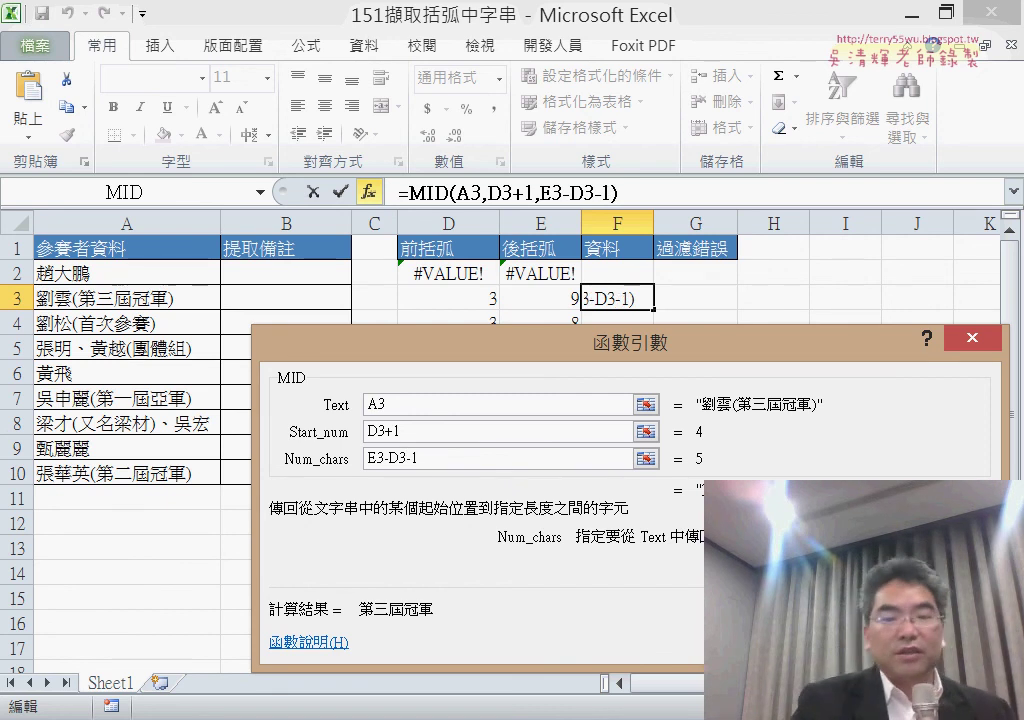
key(Return)
Autofit column F and fill F3's MID formula across F2:F10
double_click(655, 224)
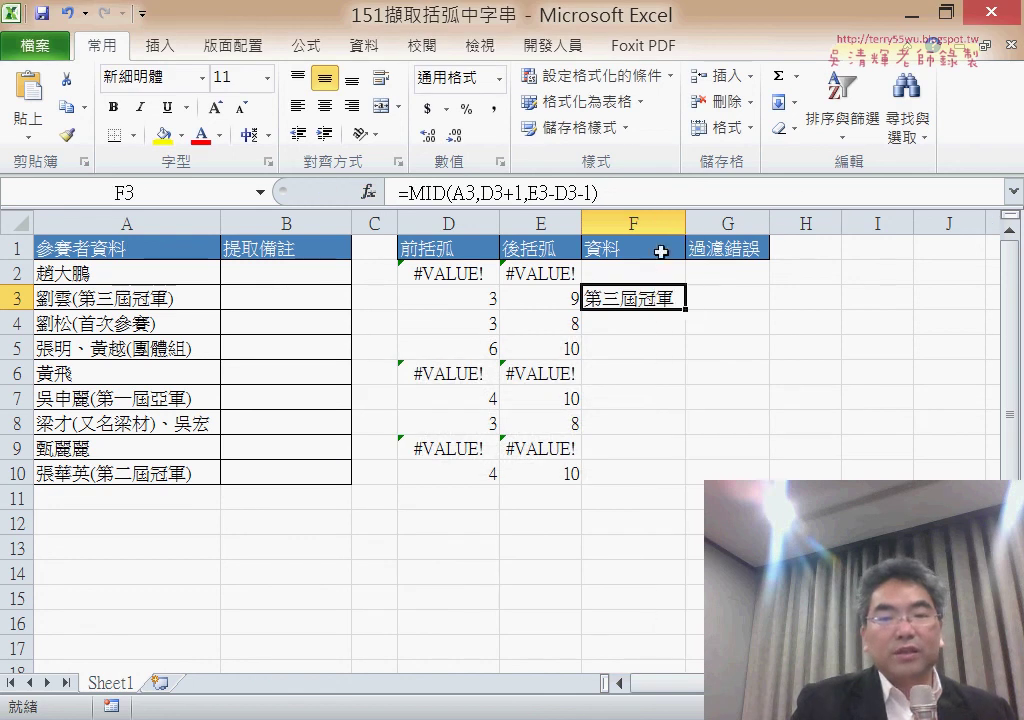
drag(686, 314, 680, 474)
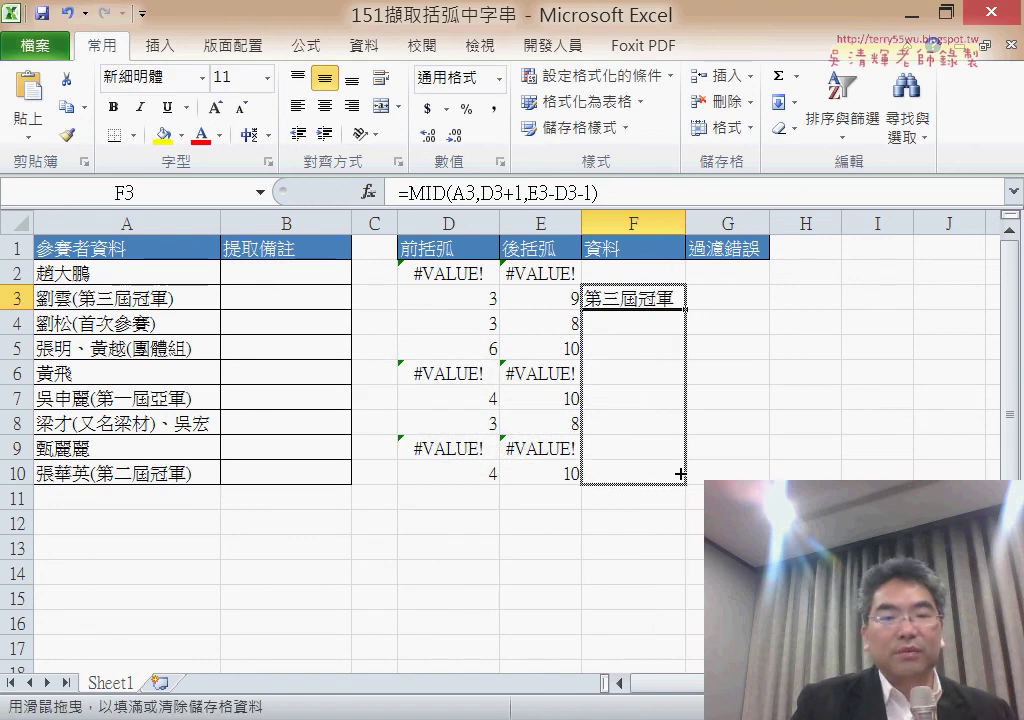
click(681, 299)
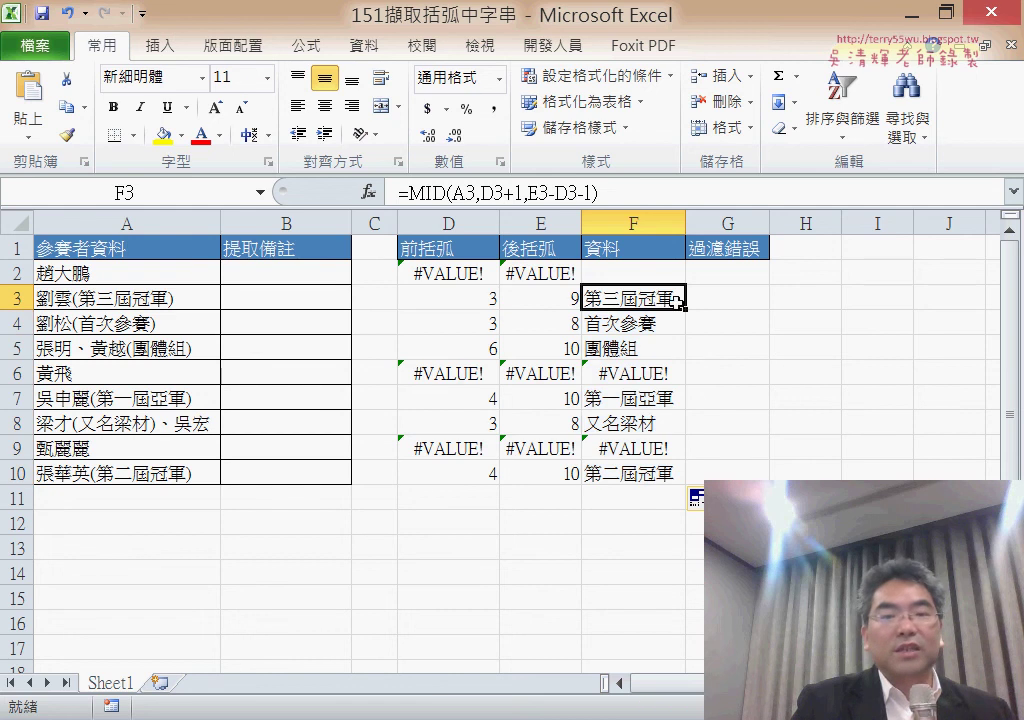
drag(685, 310, 685, 273)
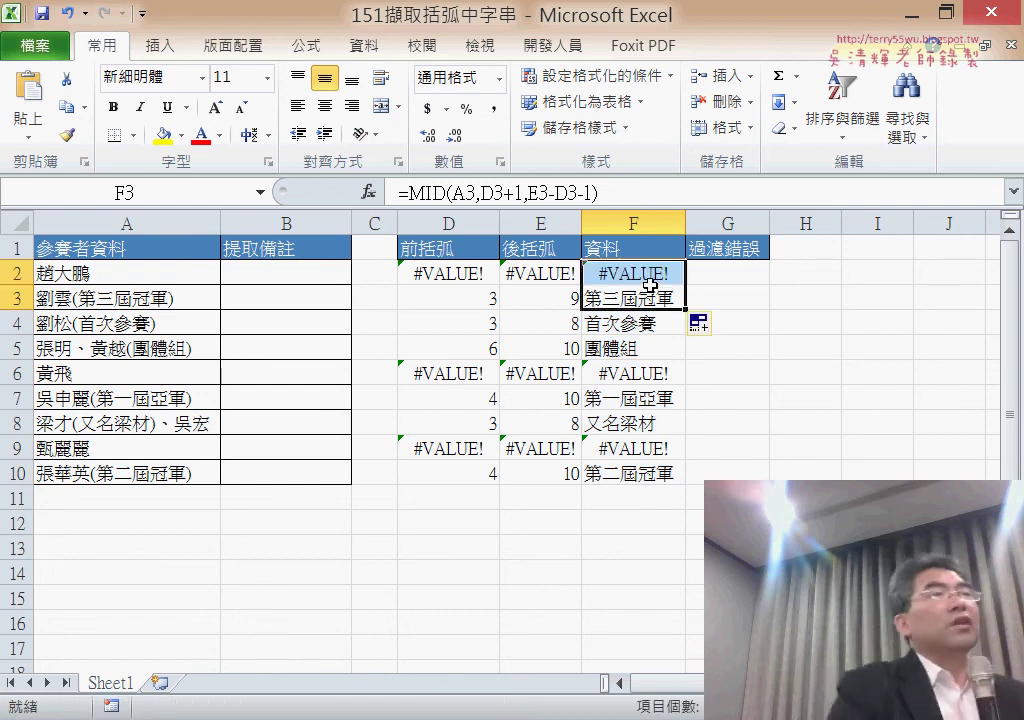
drag(650, 283, 662, 465)
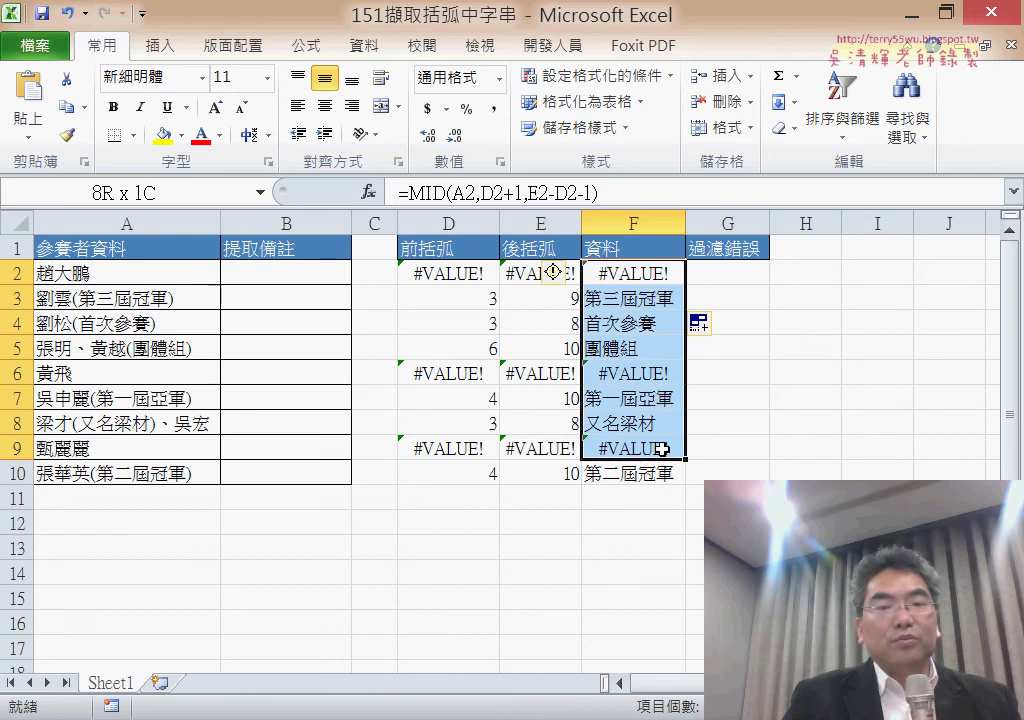
click(713, 274)
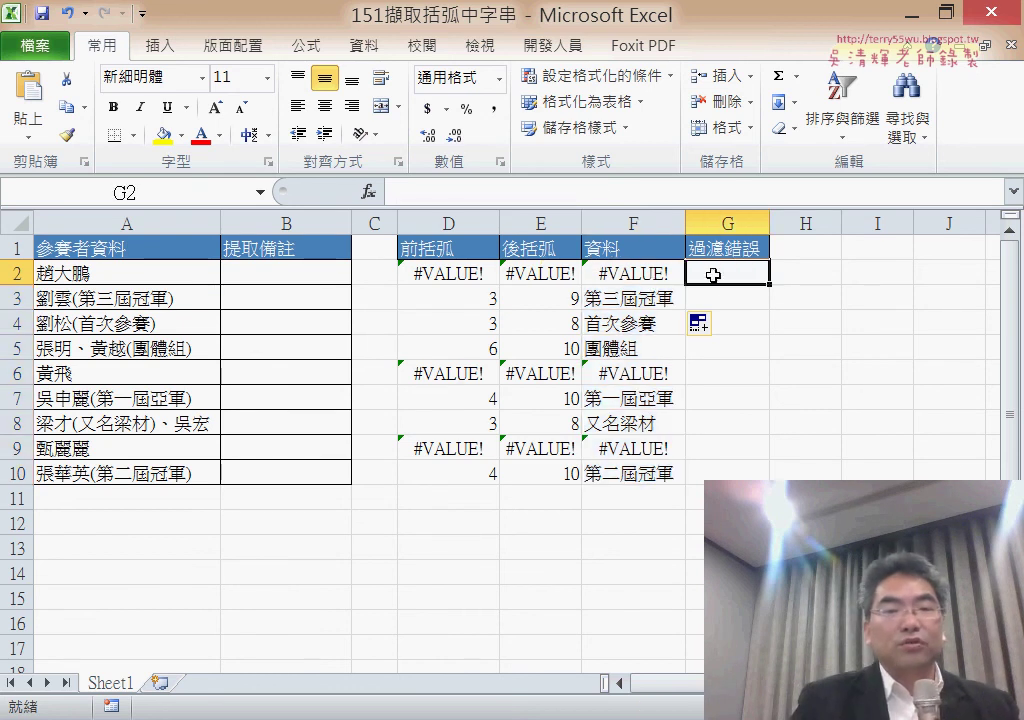
Pick IFERROR from the Logical category for G2, then cancel its Function Arguments
click(368, 192)
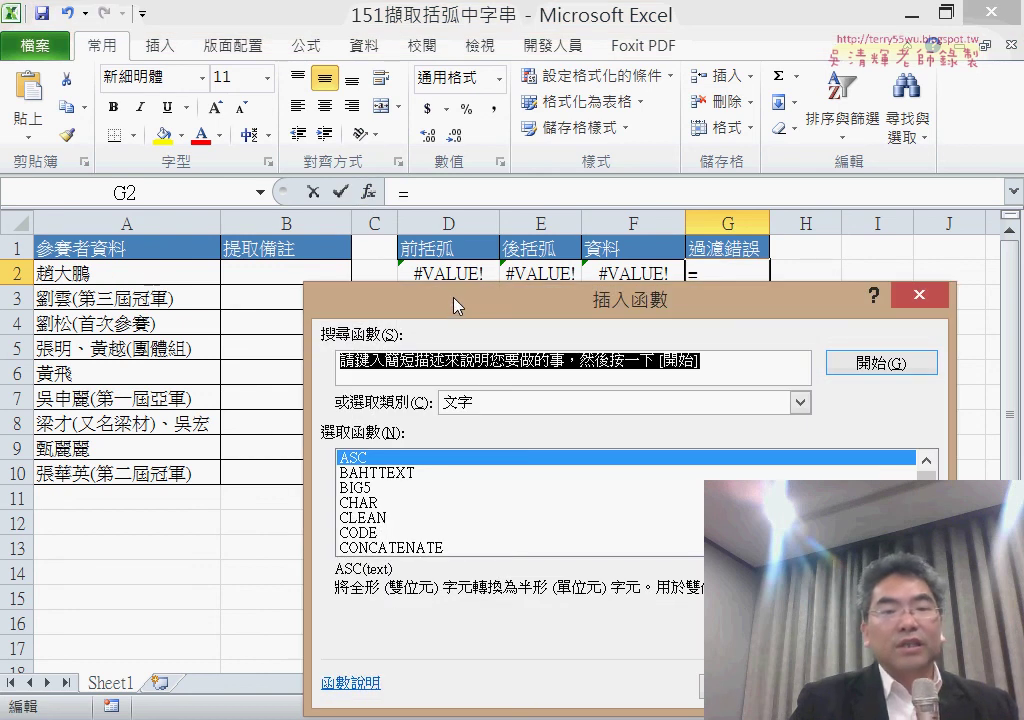
drag(455, 305, 399, 171)
click(450, 268)
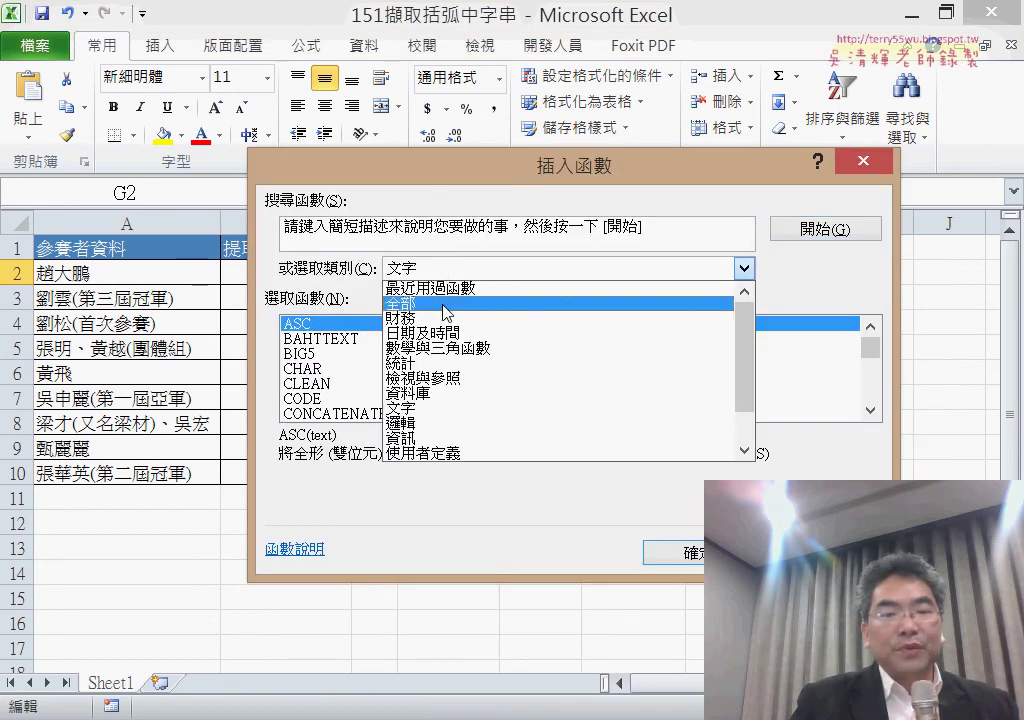
click(432, 432)
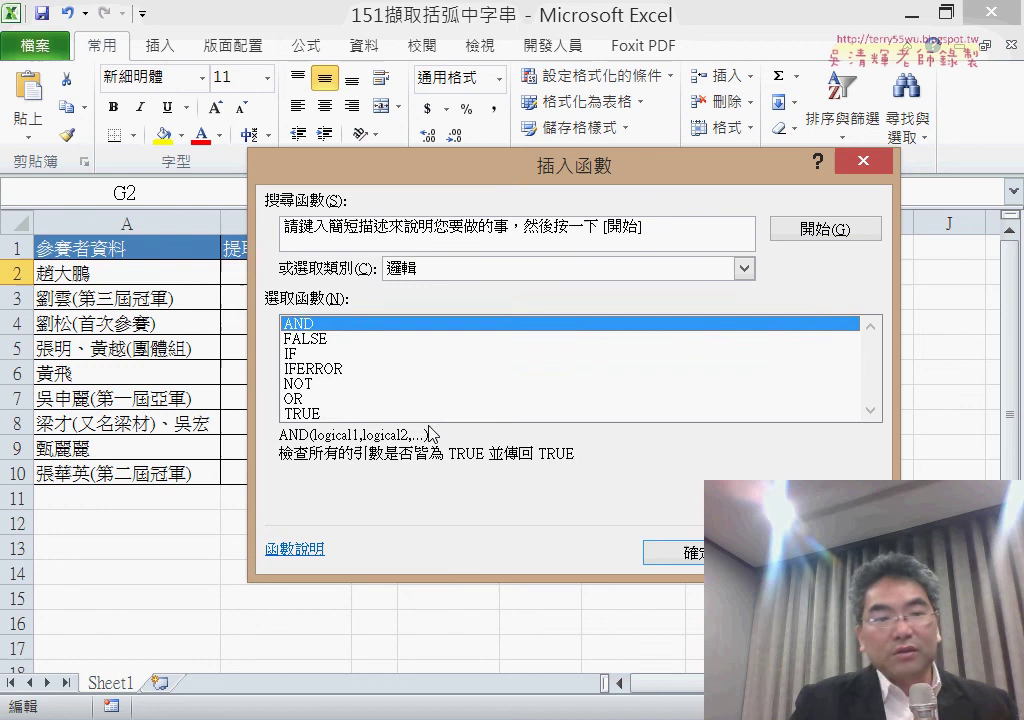
click(373, 369)
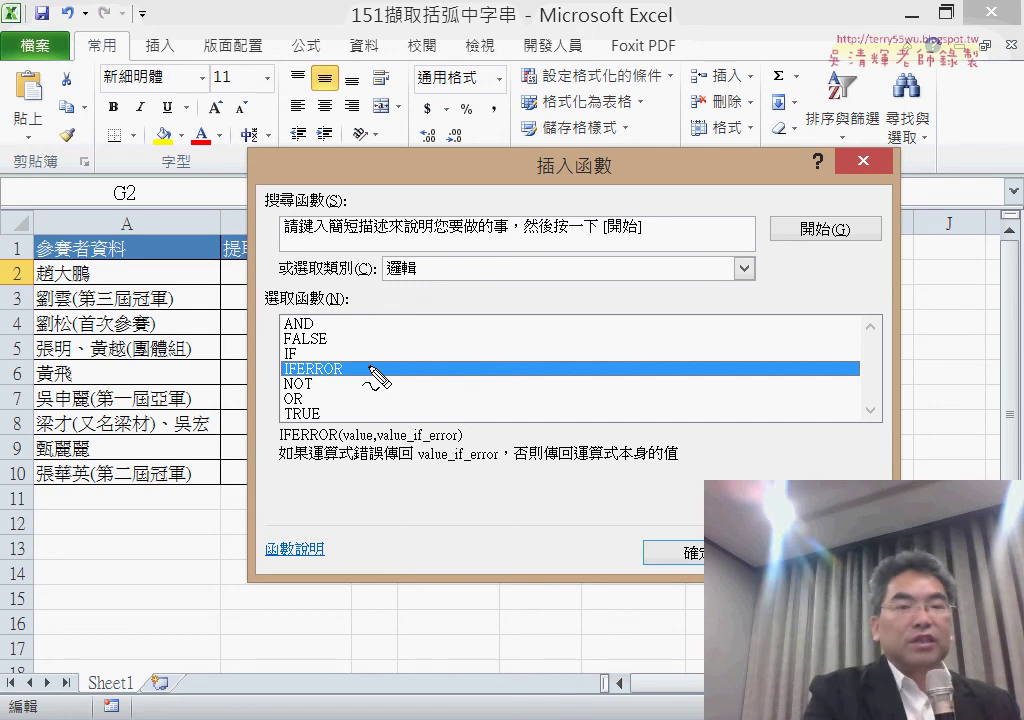
mouse_move(399, 79)
mouse_down()
mouse_move(431, 90)
mouse_move(418, 125)
mouse_move(436, 84)
mouse_move(440, 155)
mouse_up()
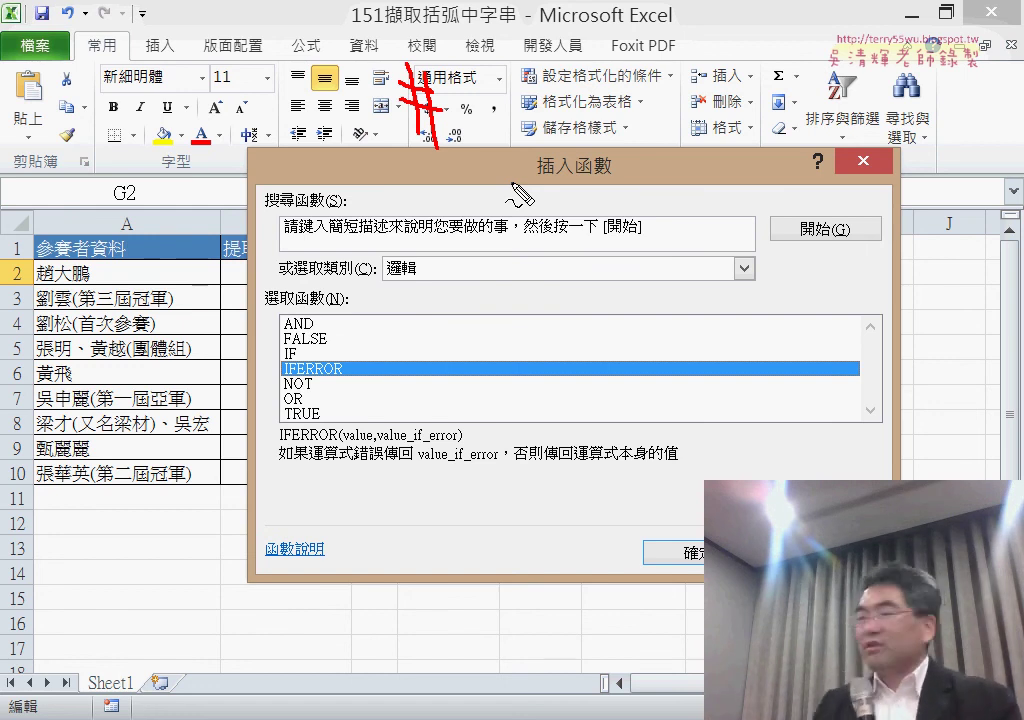
key(Escape)
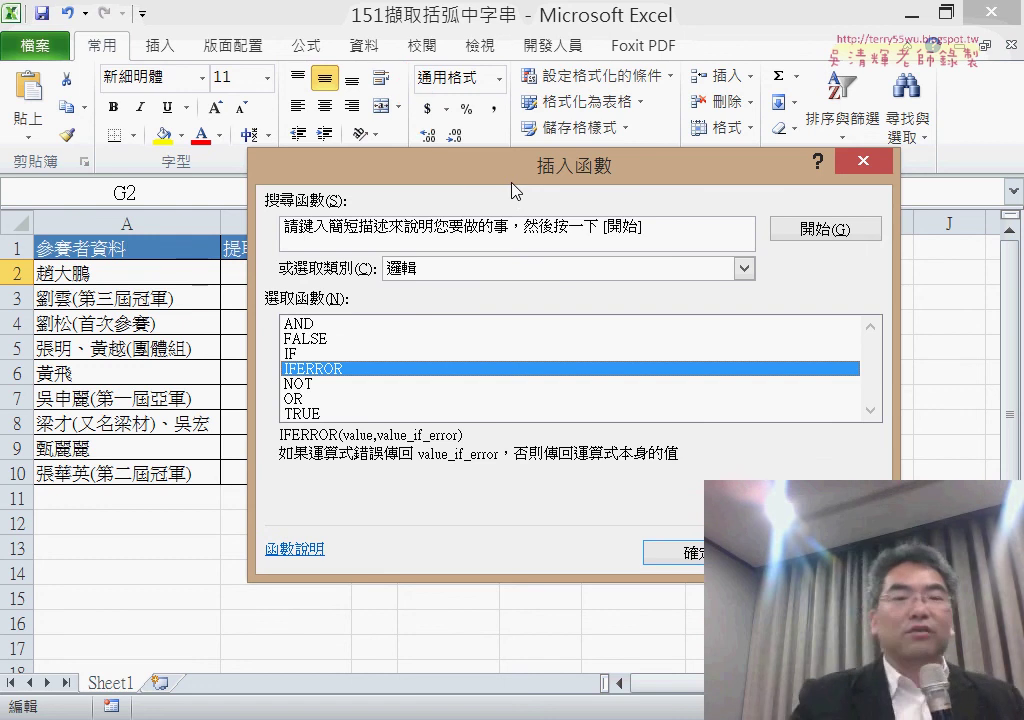
click(695, 552)
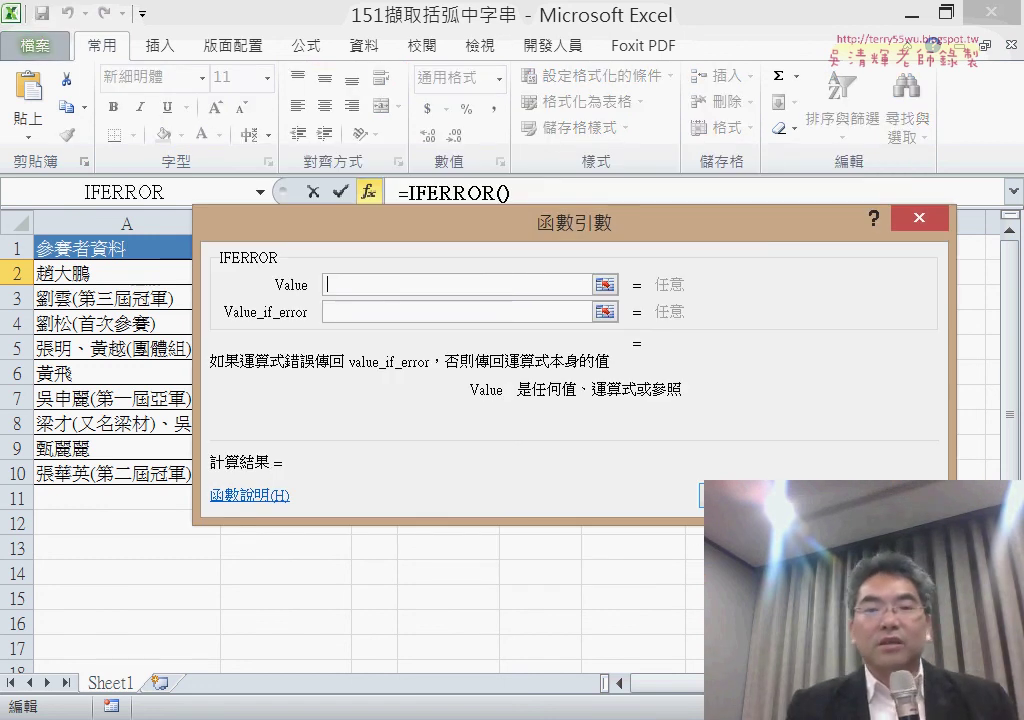
click(835, 496)
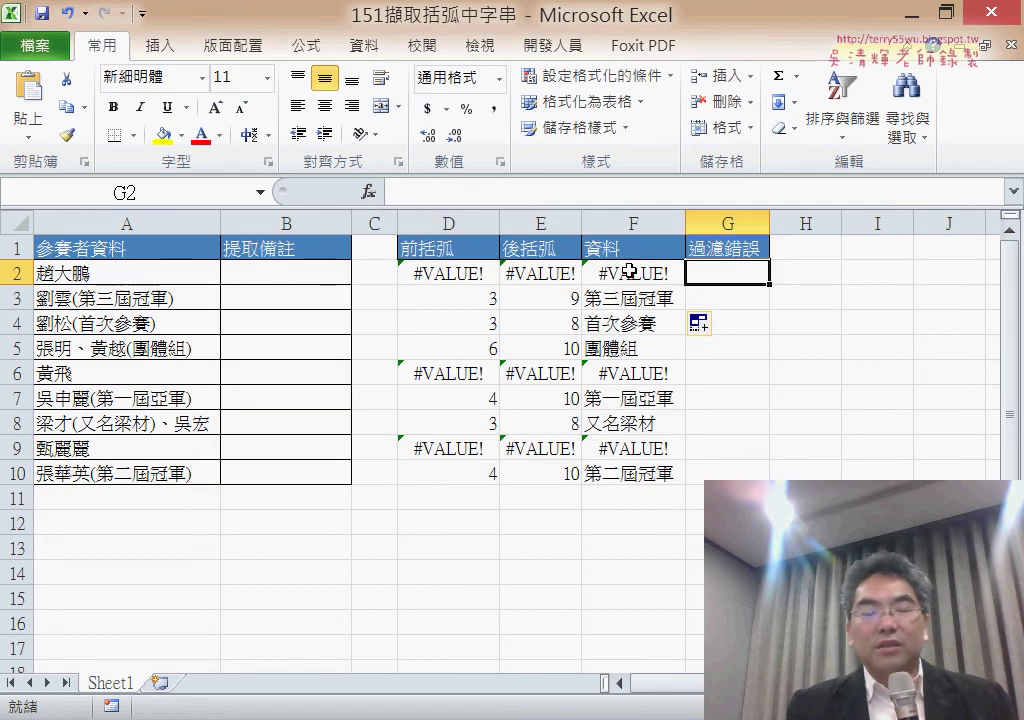
Insert IFERROR in G2 with F2 as its Value
click(368, 191)
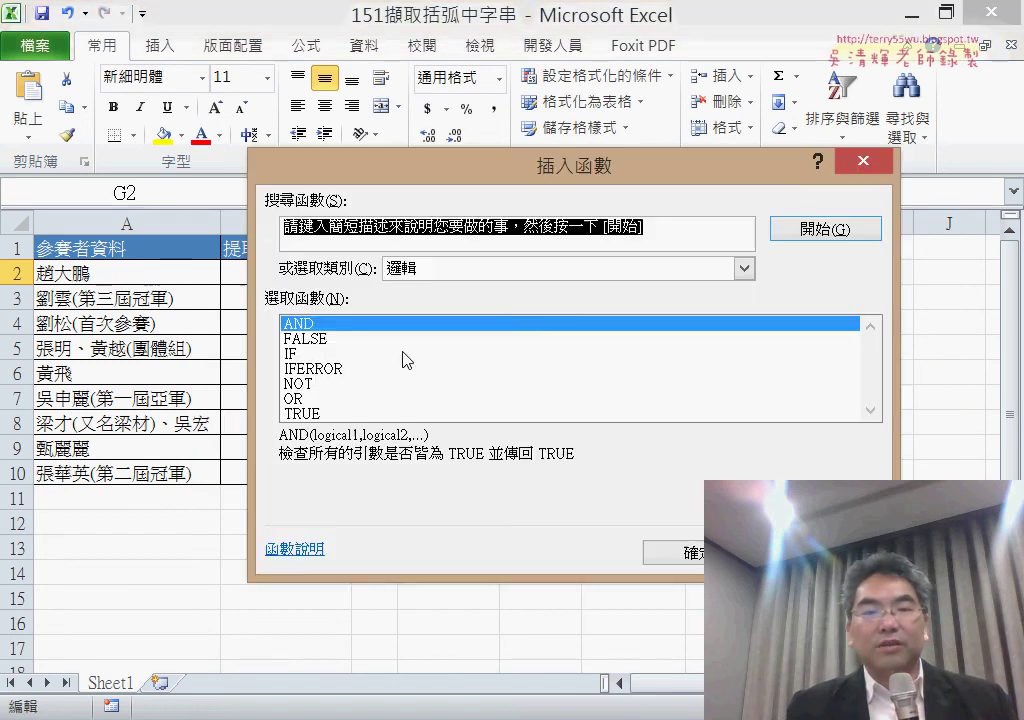
click(314, 370)
double_click(314, 372)
drag(613, 232, 633, 389)
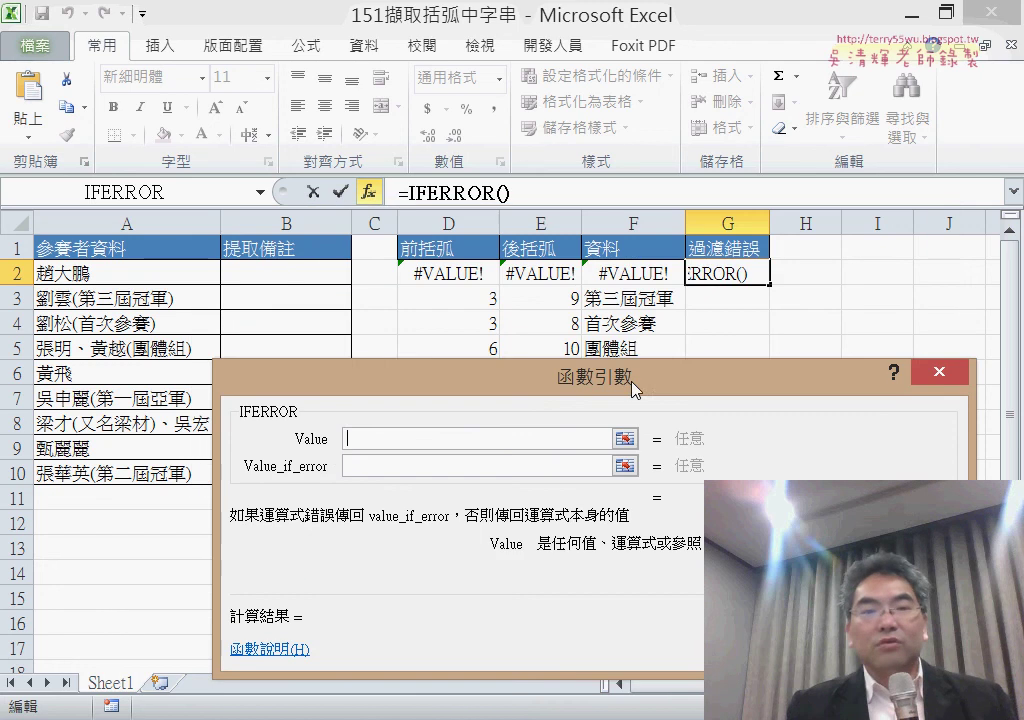
click(645, 273)
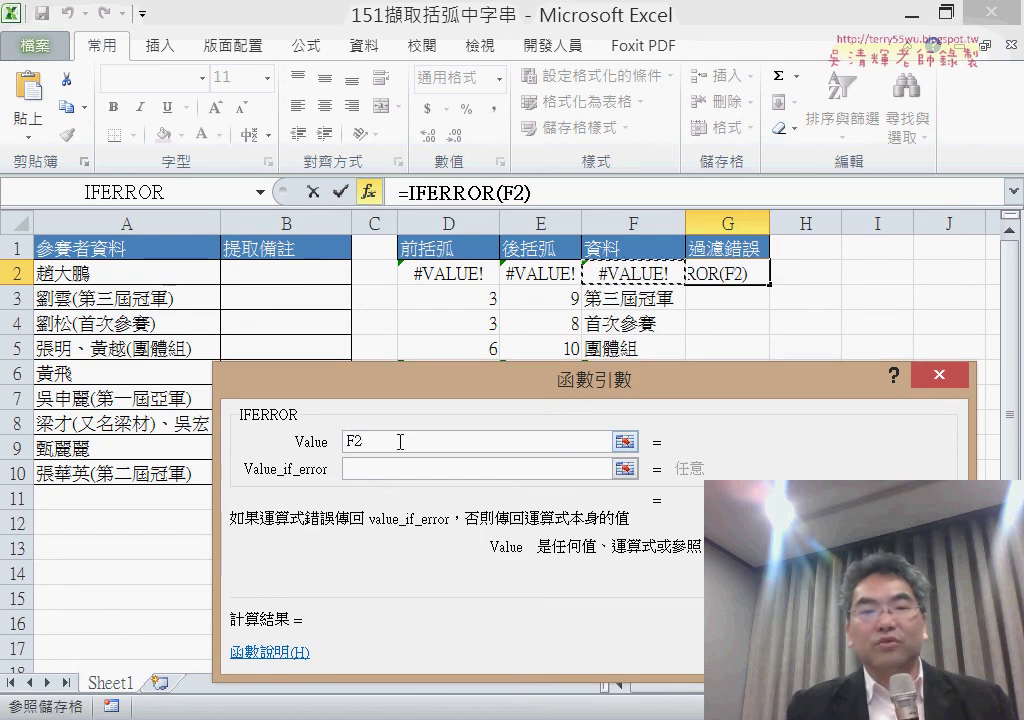
double_click(355, 441)
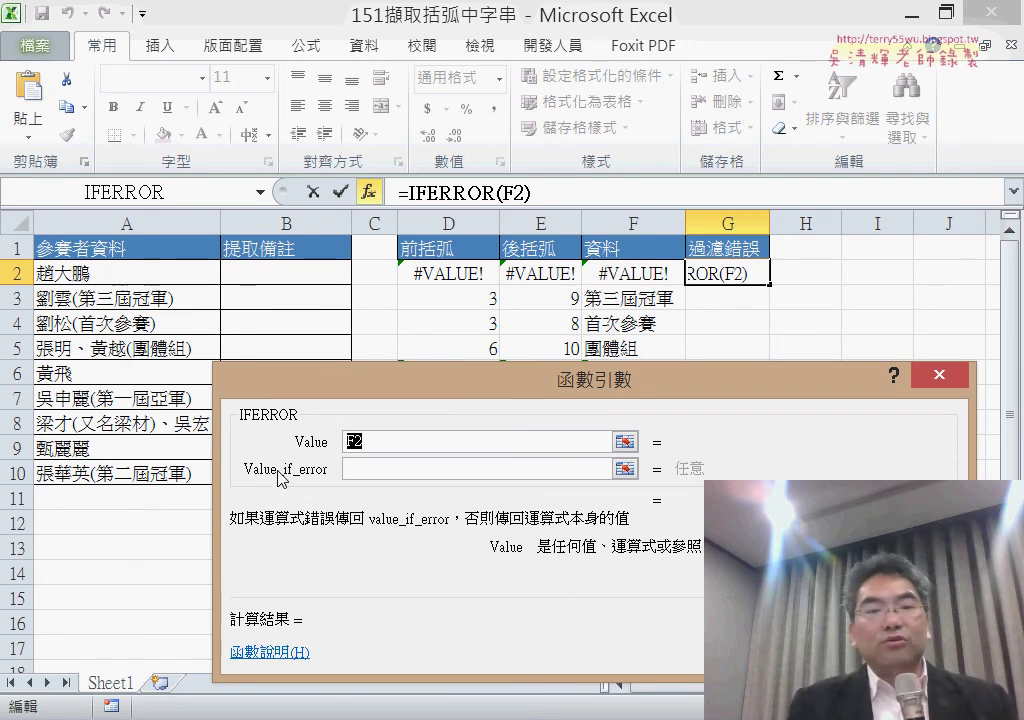
click(363, 470)
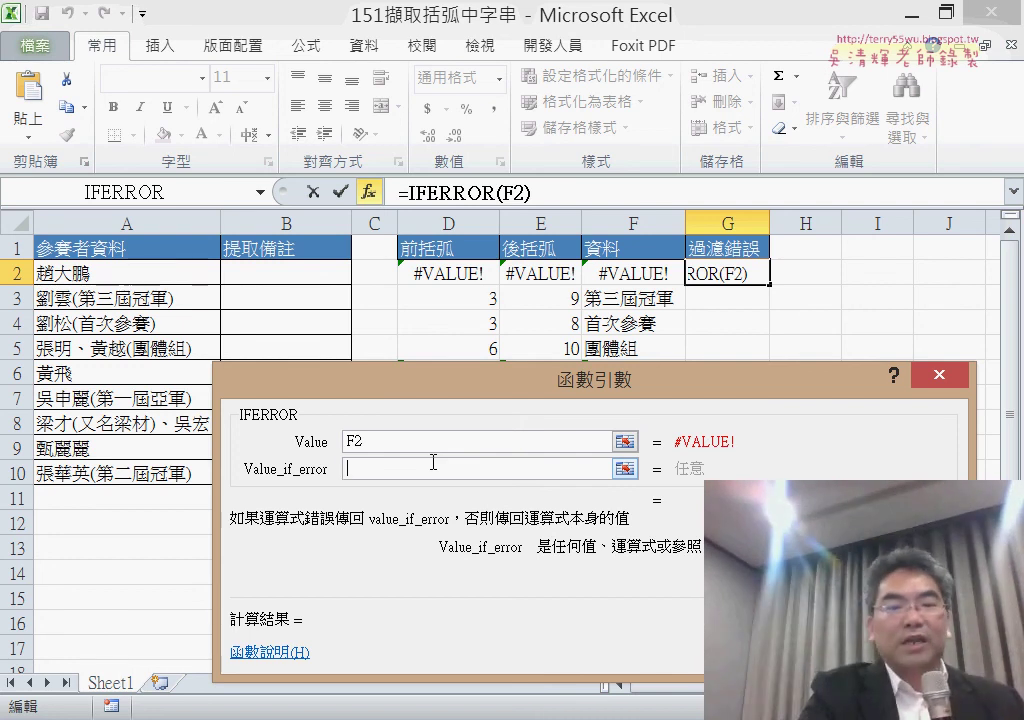
Set Value_if_error to "" and commit =IFERROR(F2,"") in G2
text("")
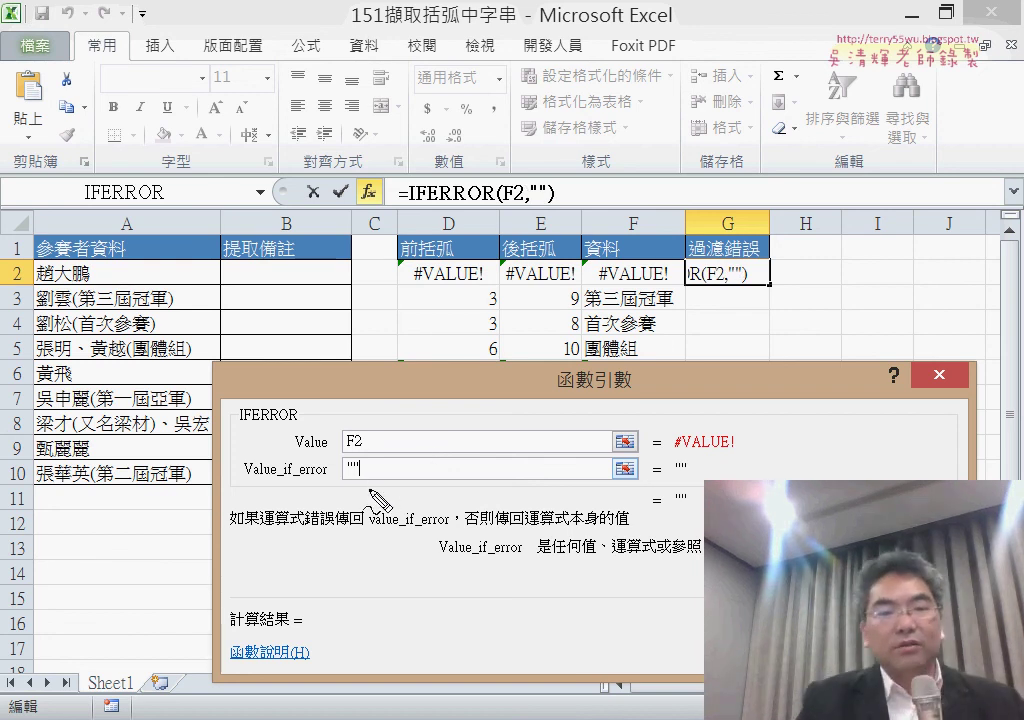
drag(372, 458, 385, 481)
mouse_move(426, 117)
mouse_down()
mouse_move(440, 165)
mouse_move(454, 165)
mouse_up()
drag(464, 118, 467, 160)
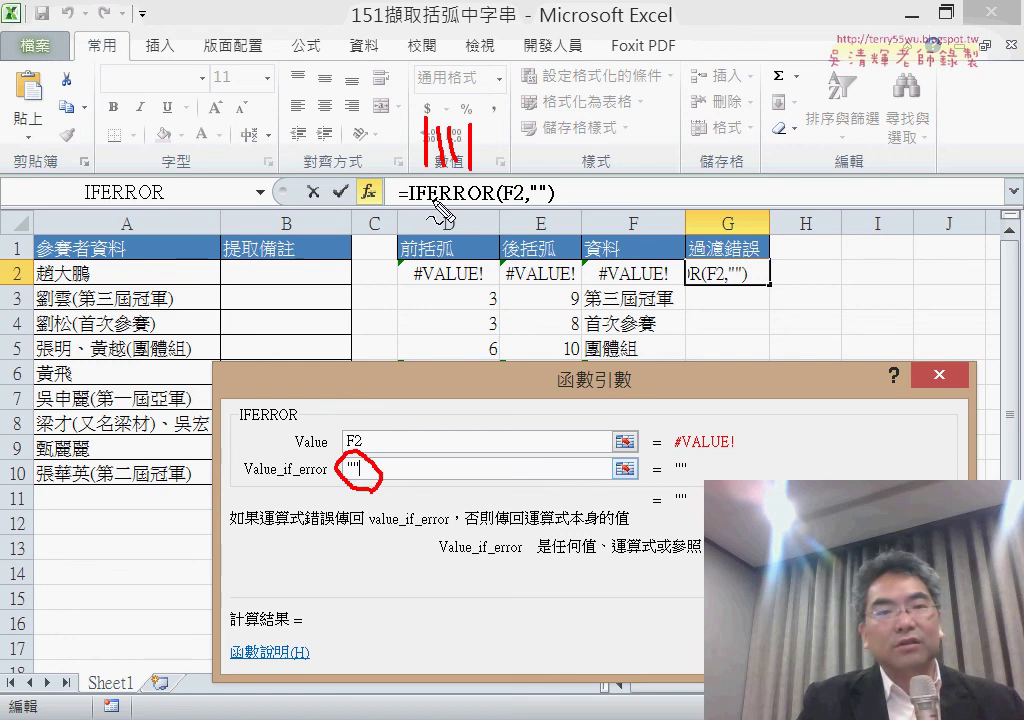
drag(402, 188, 490, 183)
drag(470, 105, 410, 170)
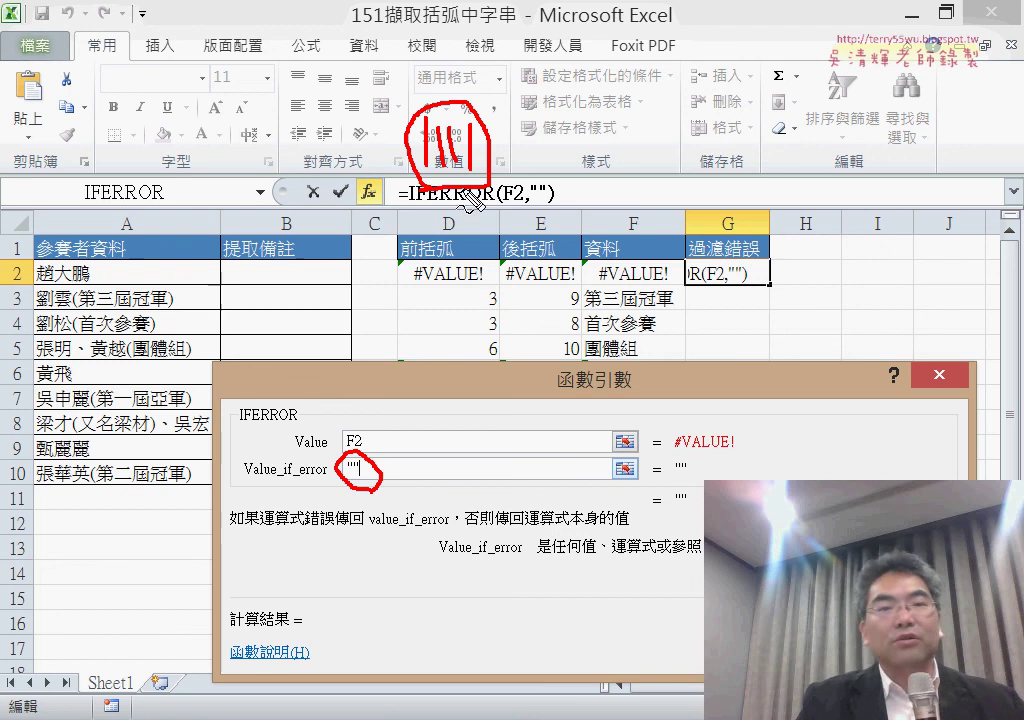
mouse_move(463, 205)
mouse_down()
mouse_move(390, 458)
mouse_move(438, 462)
mouse_up()
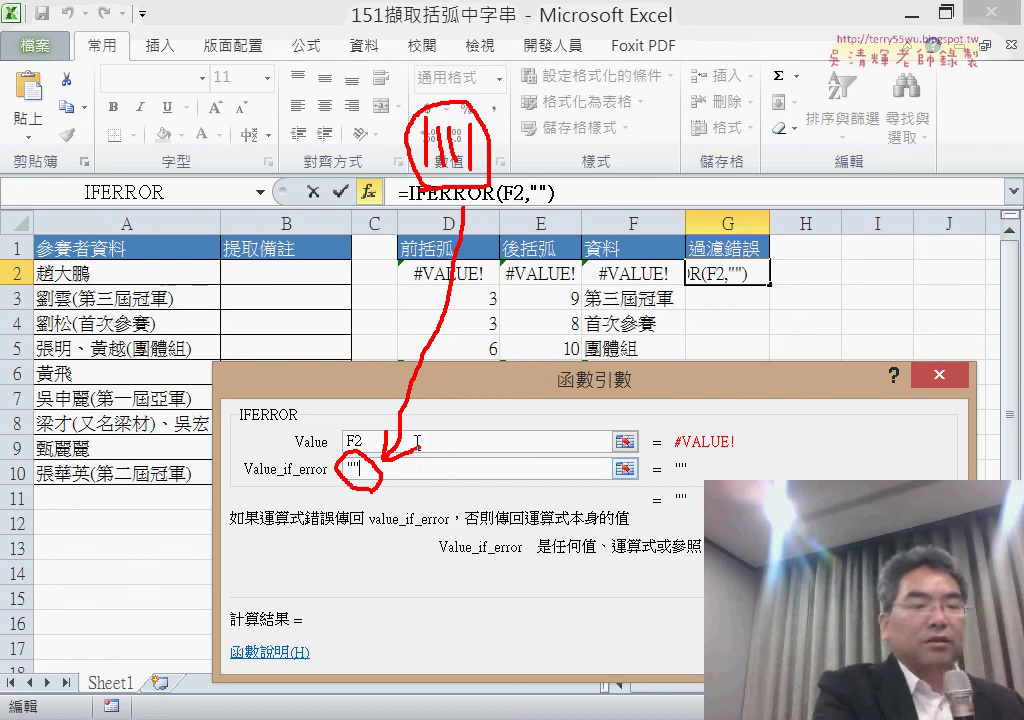
key(Escape)
click(400, 441)
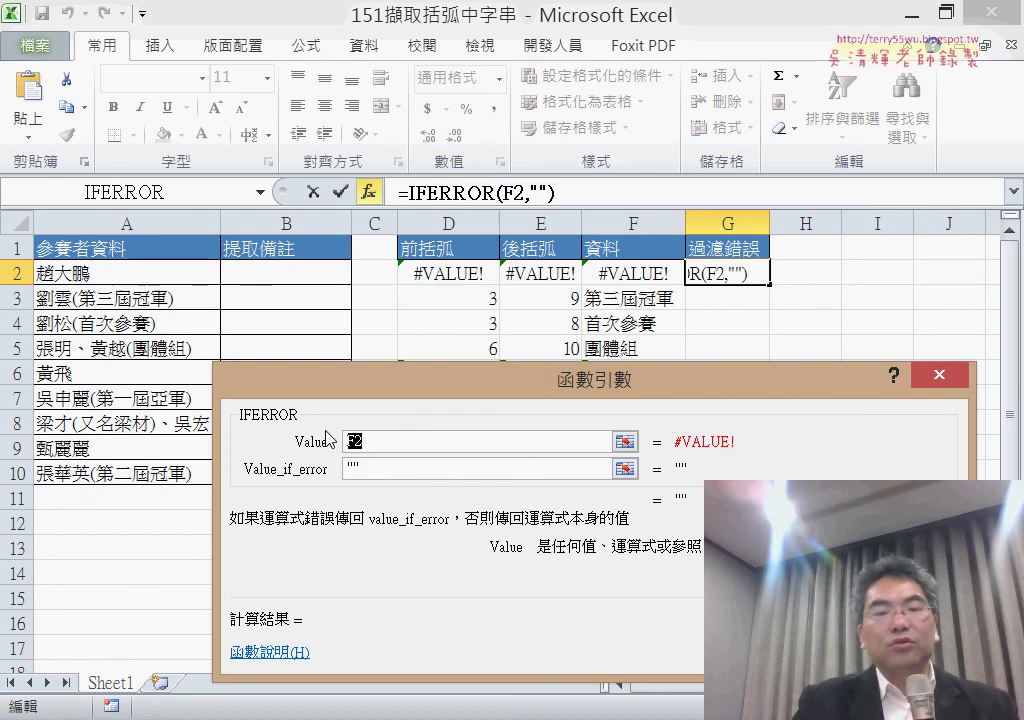
click(343, 467)
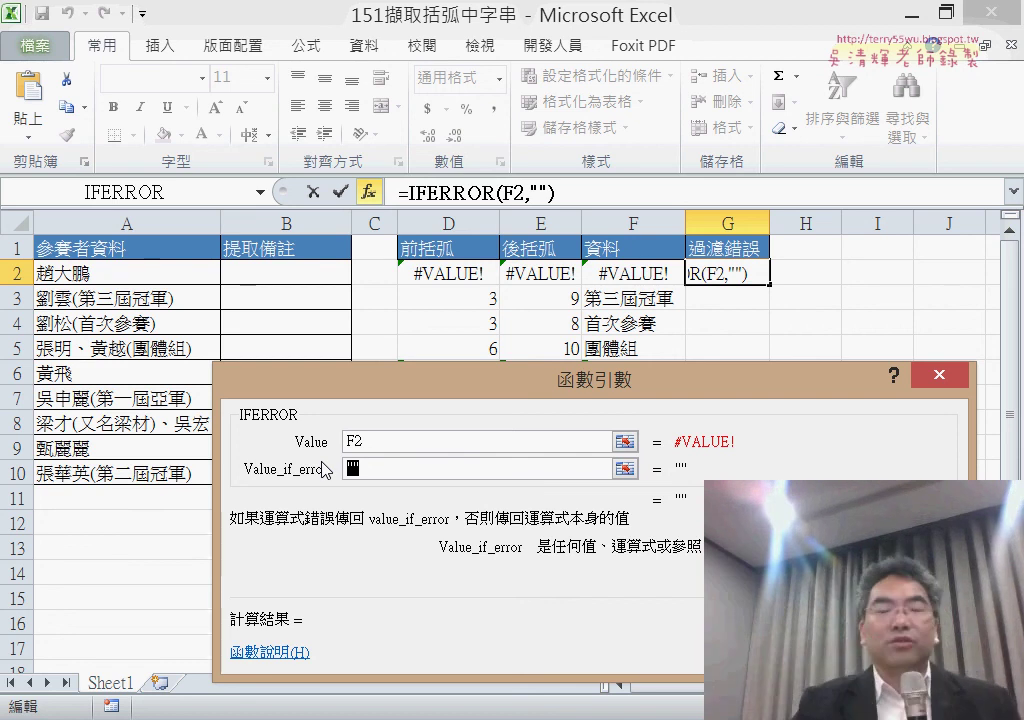
key(Return)
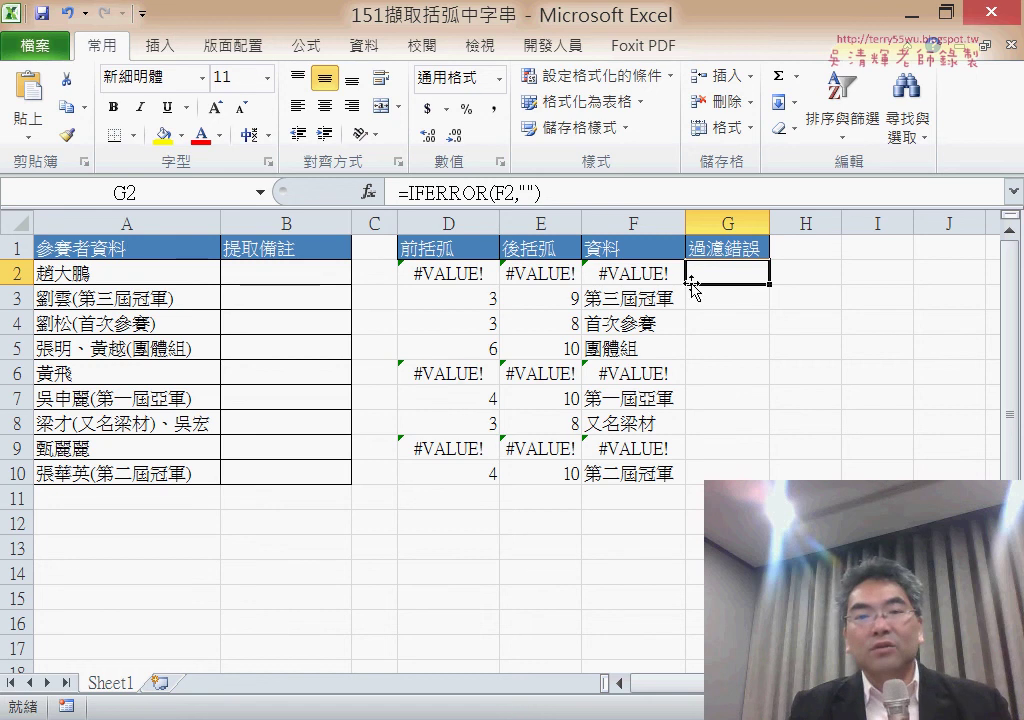
Fill G2's IFERROR formula down to G10 and widen column G
drag(768, 288, 768, 476)
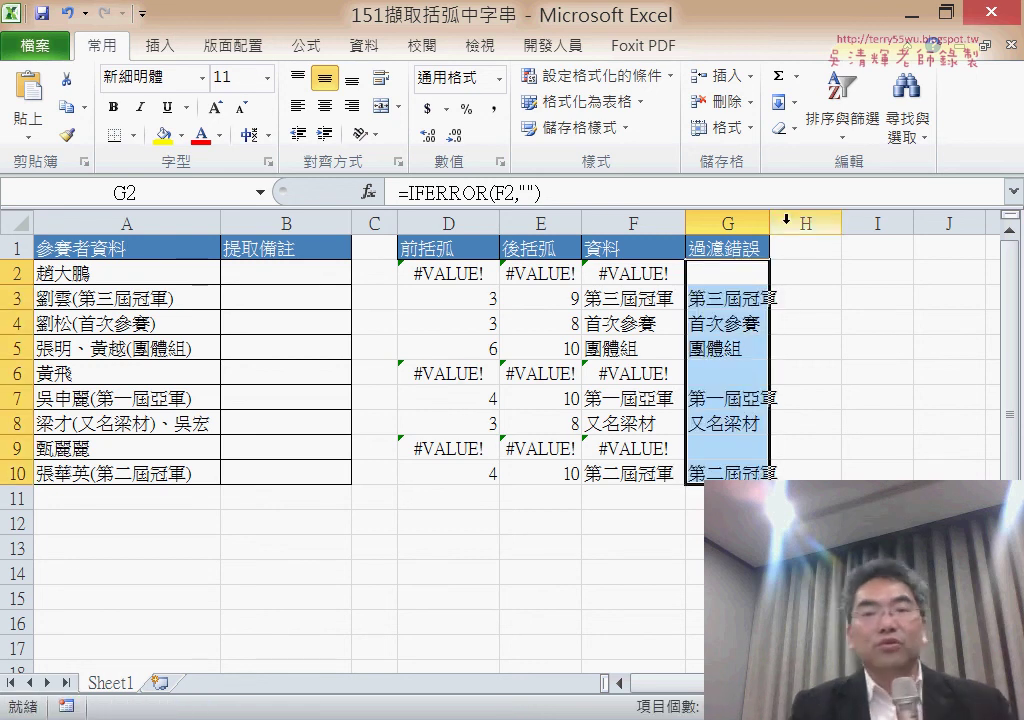
drag(769, 219, 790, 219)
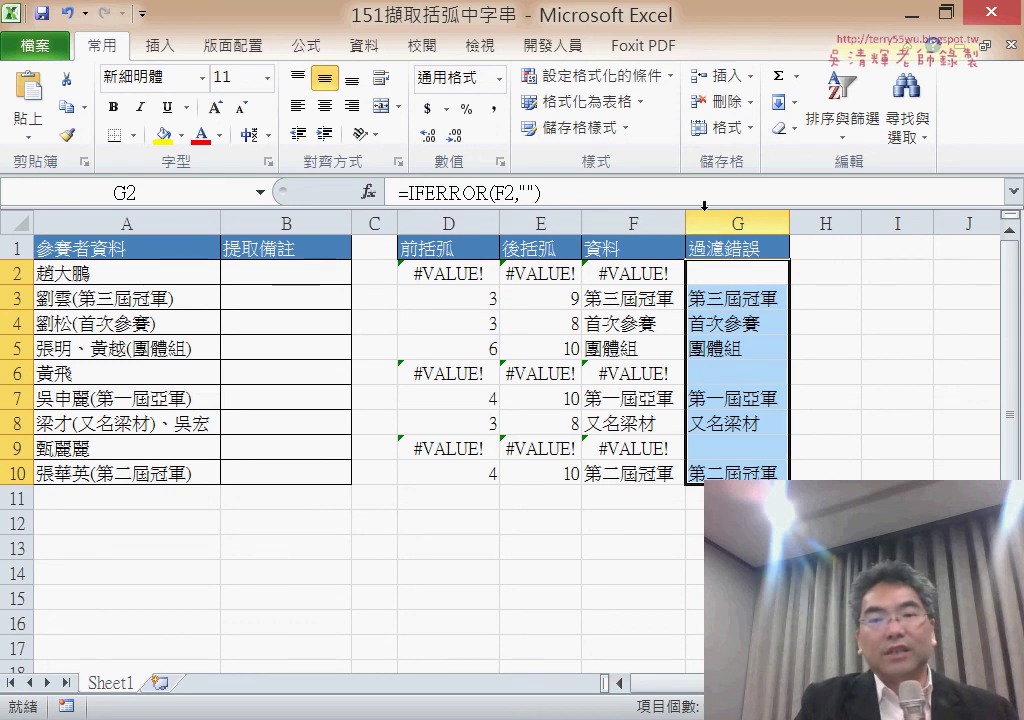
click(736, 279)
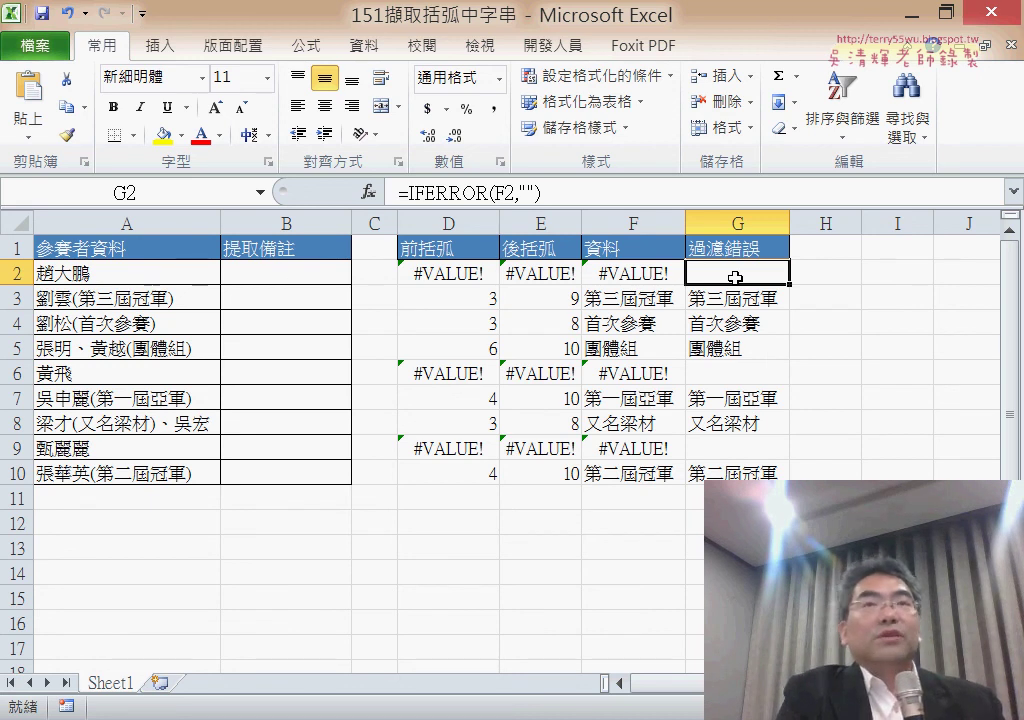
drag(736, 277, 728, 470)
mouse_move(286, 272)
mouse_down()
mouse_move(293, 458)
mouse_move(282, 471)
mouse_up()
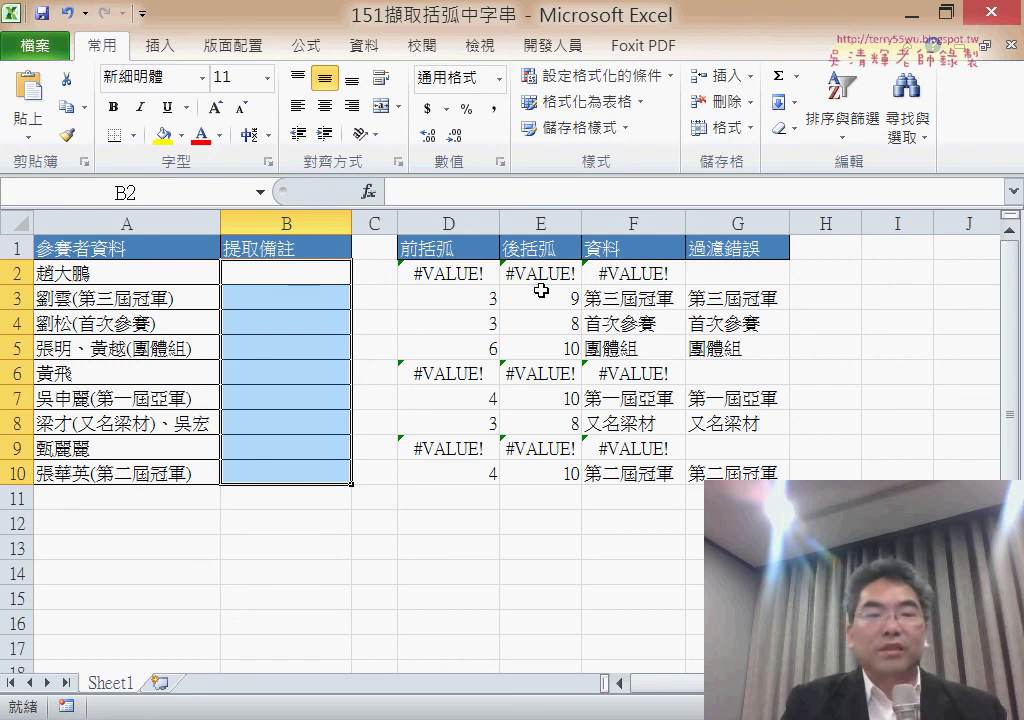
click(719, 271)
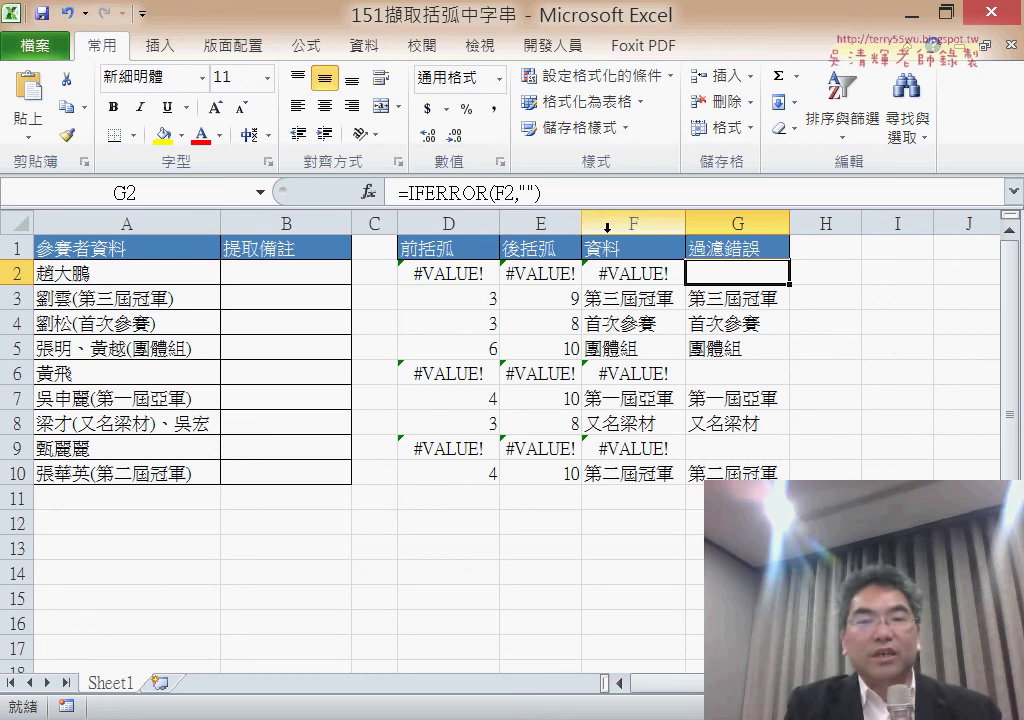
drag(608, 227, 286, 247)
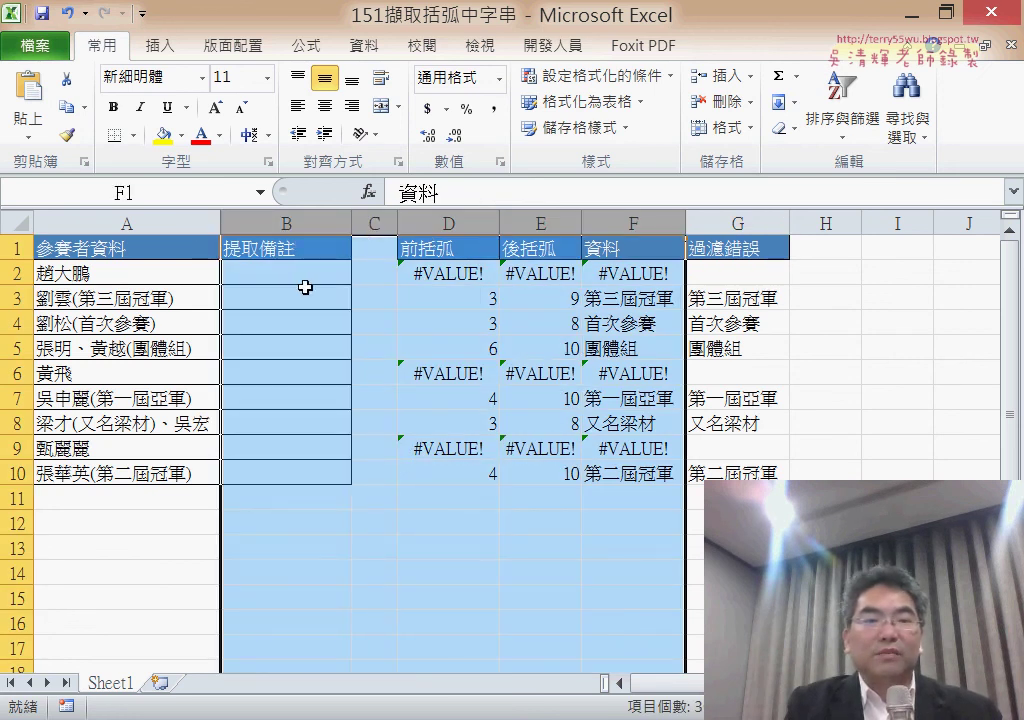
right_click(305, 287)
click(393, 589)
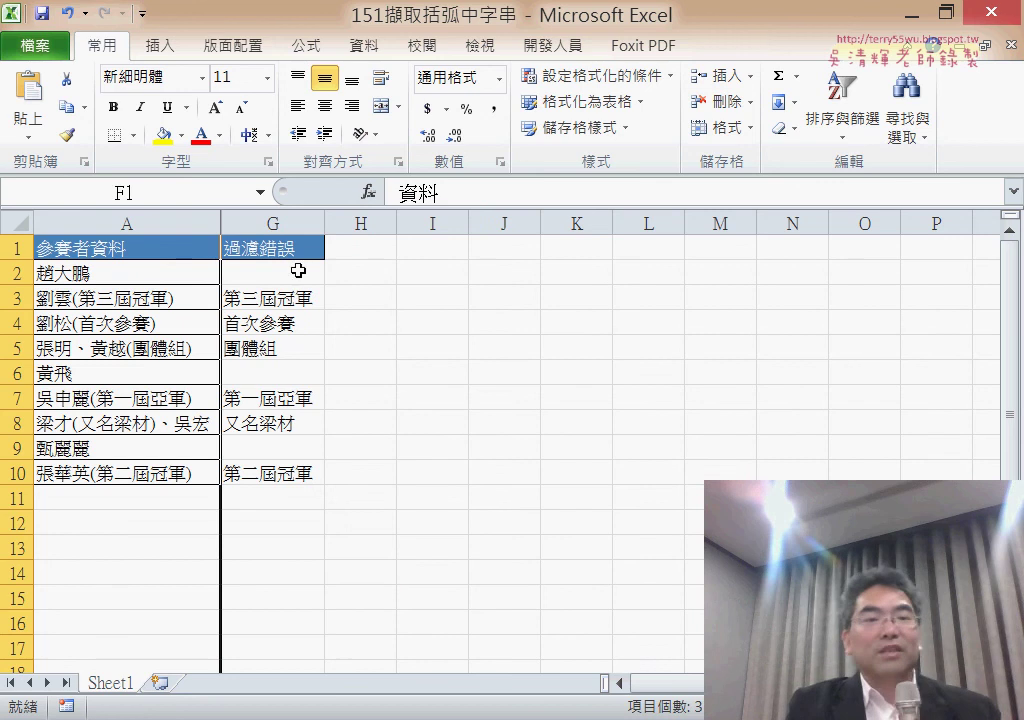
click(294, 254)
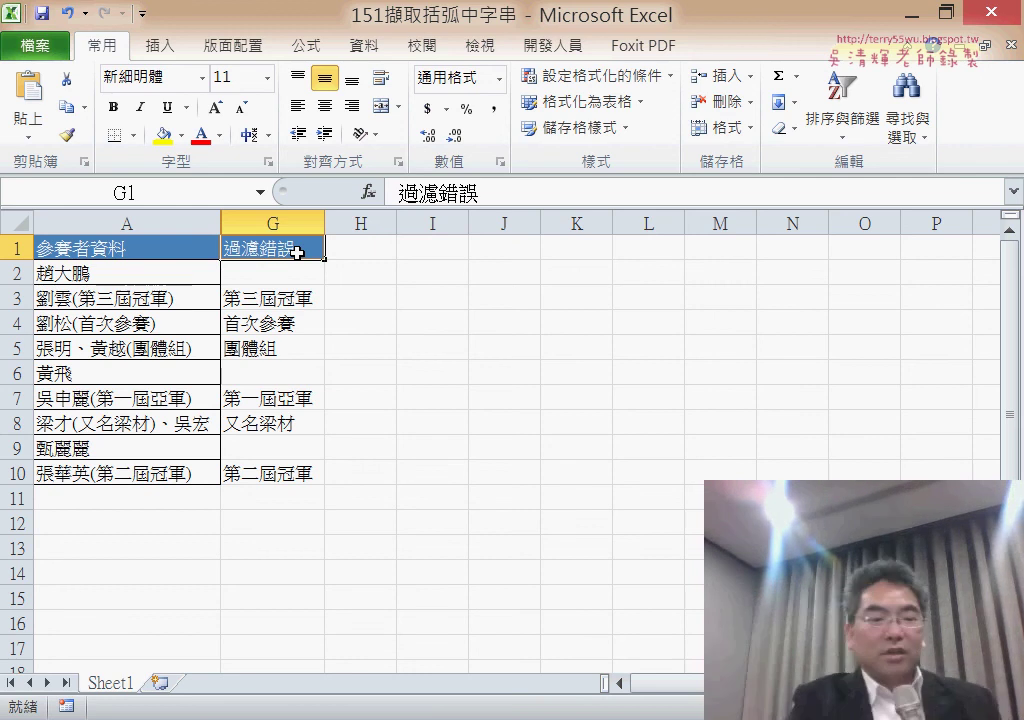
key(ctrl+z)
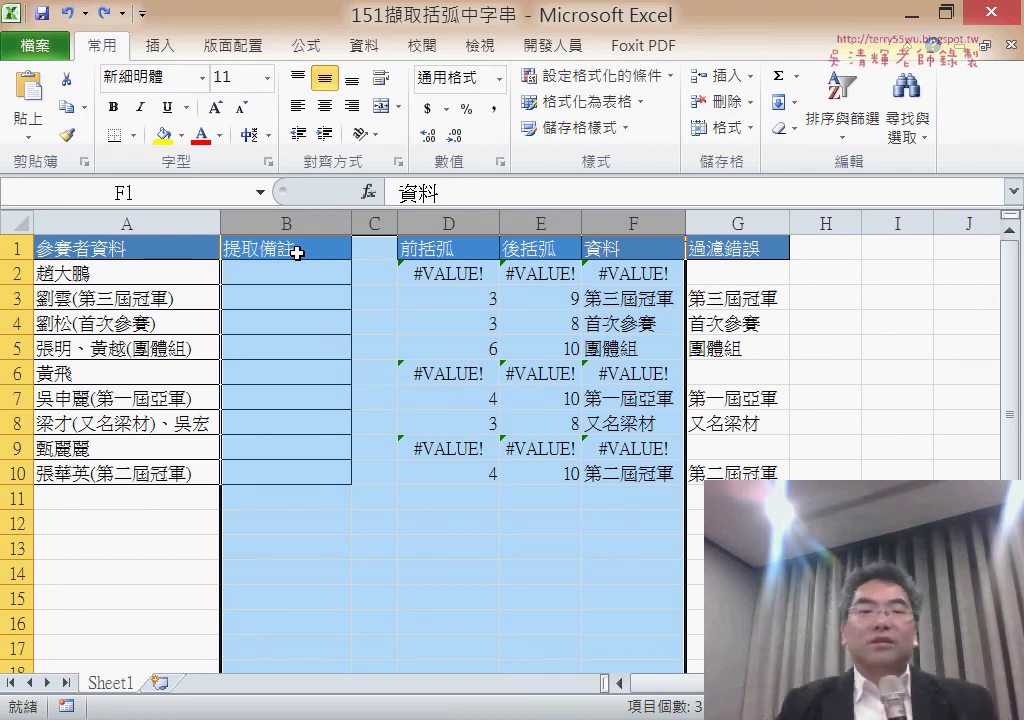
click(299, 276)
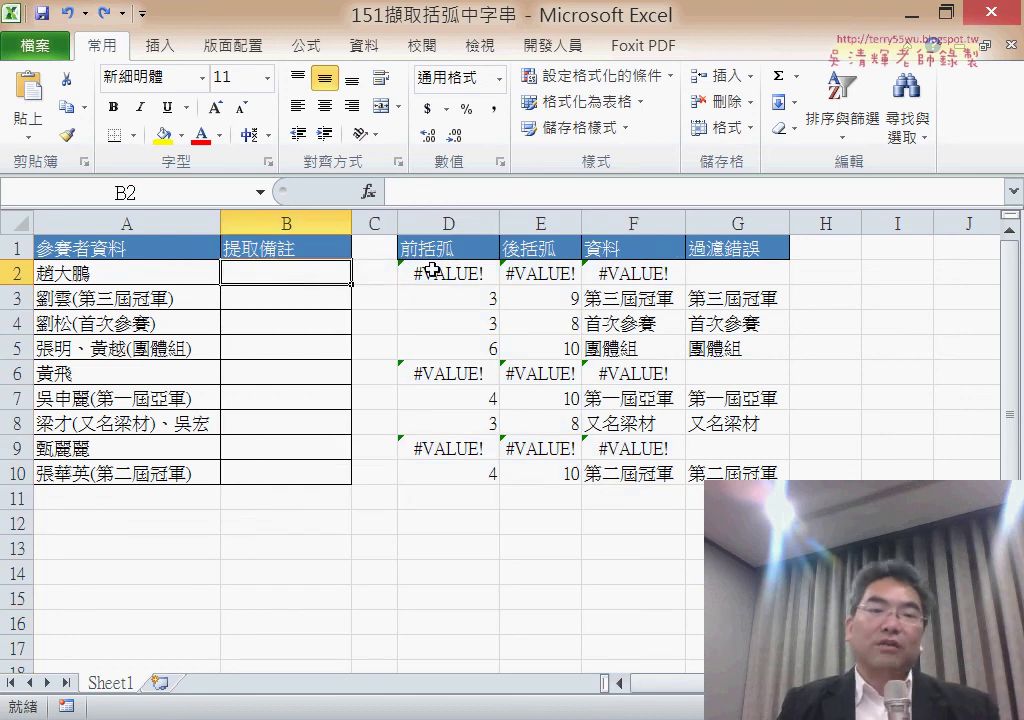
Copy FIND("(",A2) from D2's formula, then begin inserting a function in B2
click(428, 273)
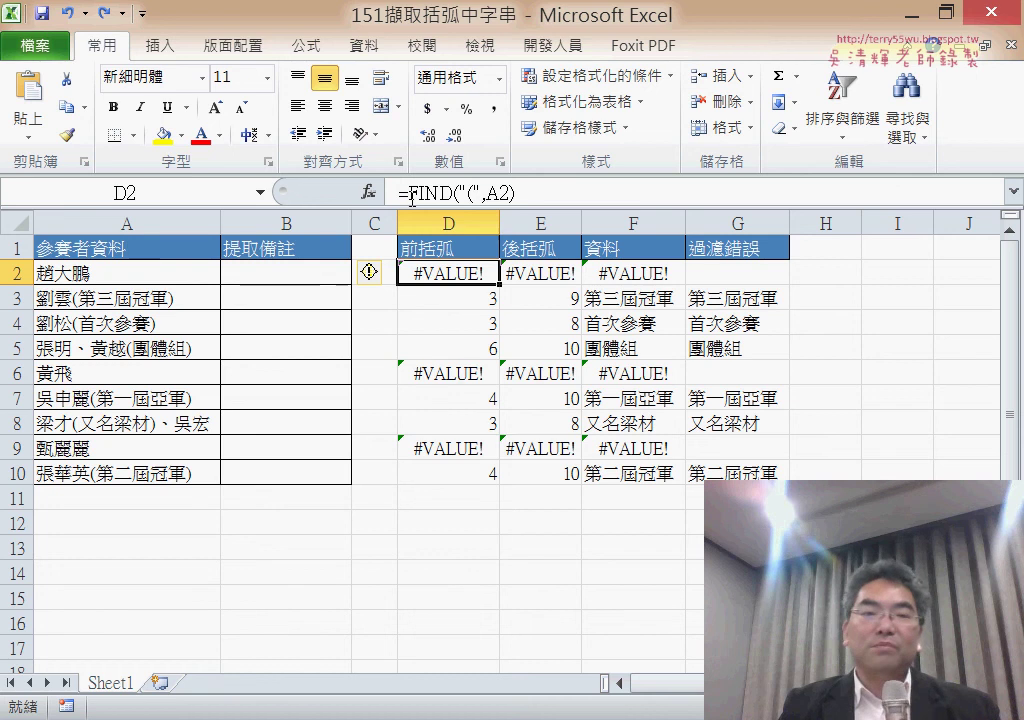
drag(410, 193, 567, 193)
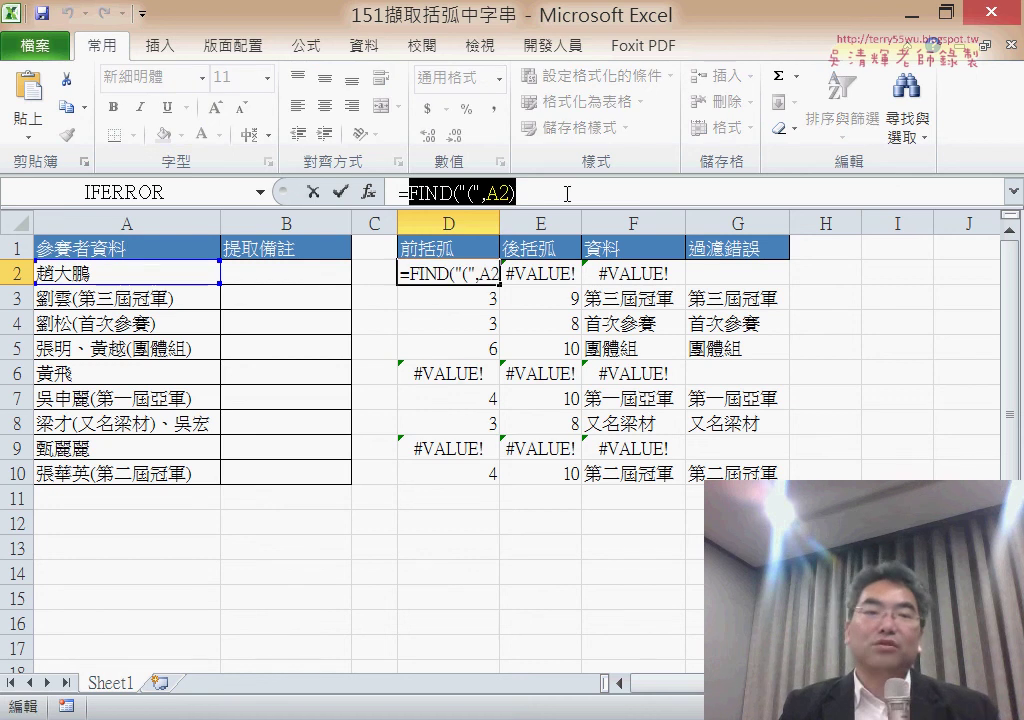
right_click(483, 198)
click(558, 244)
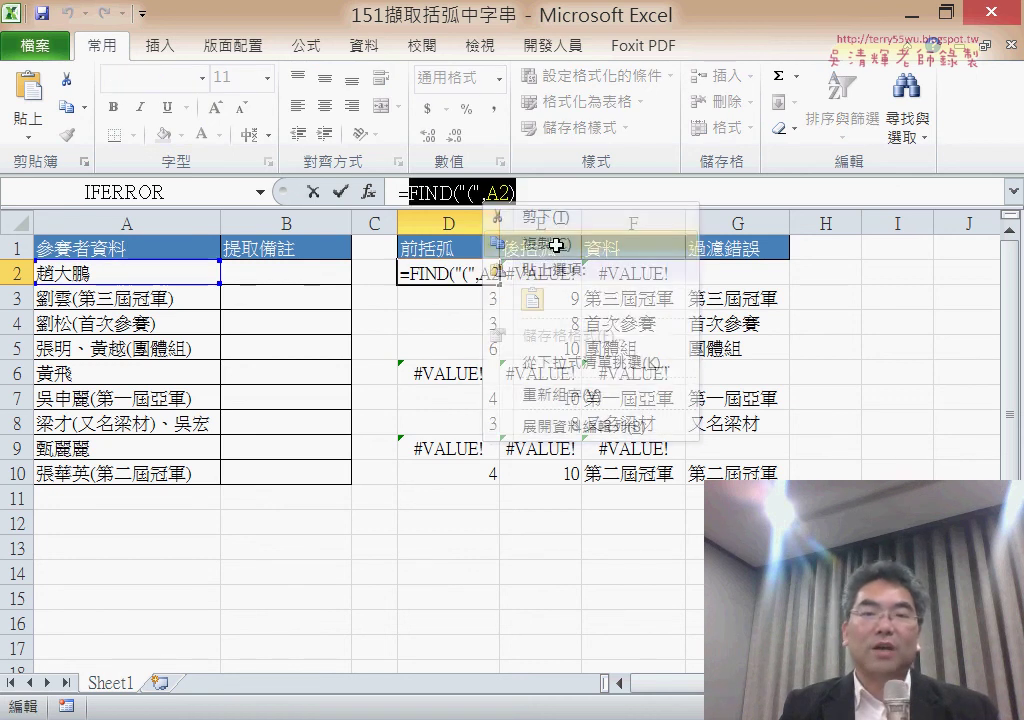
click(313, 193)
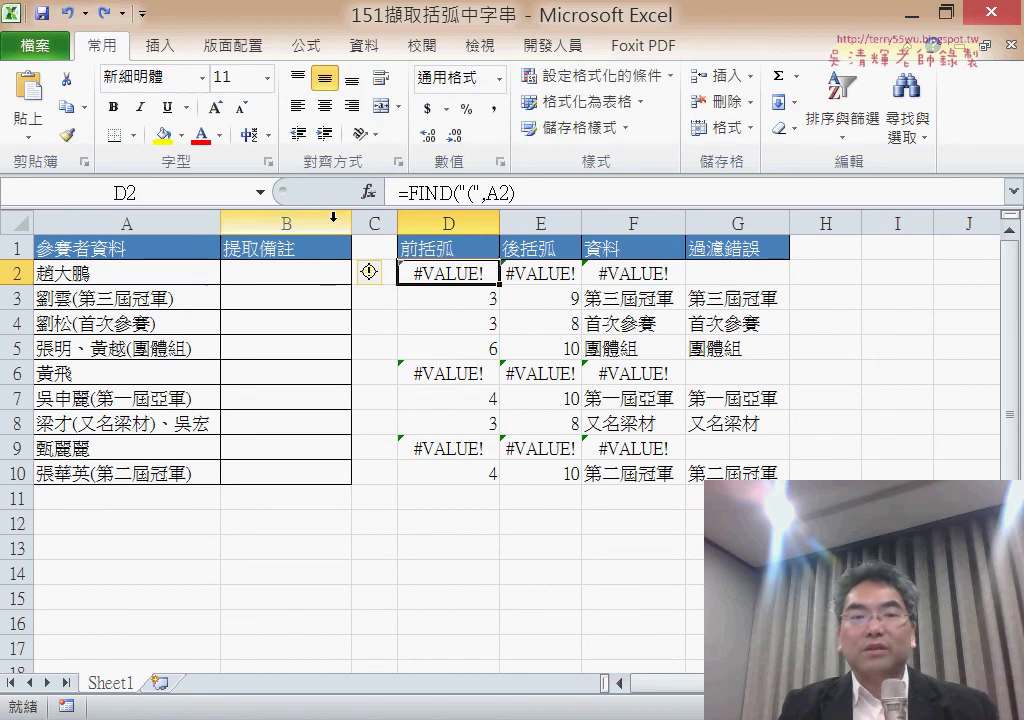
click(290, 279)
click(368, 192)
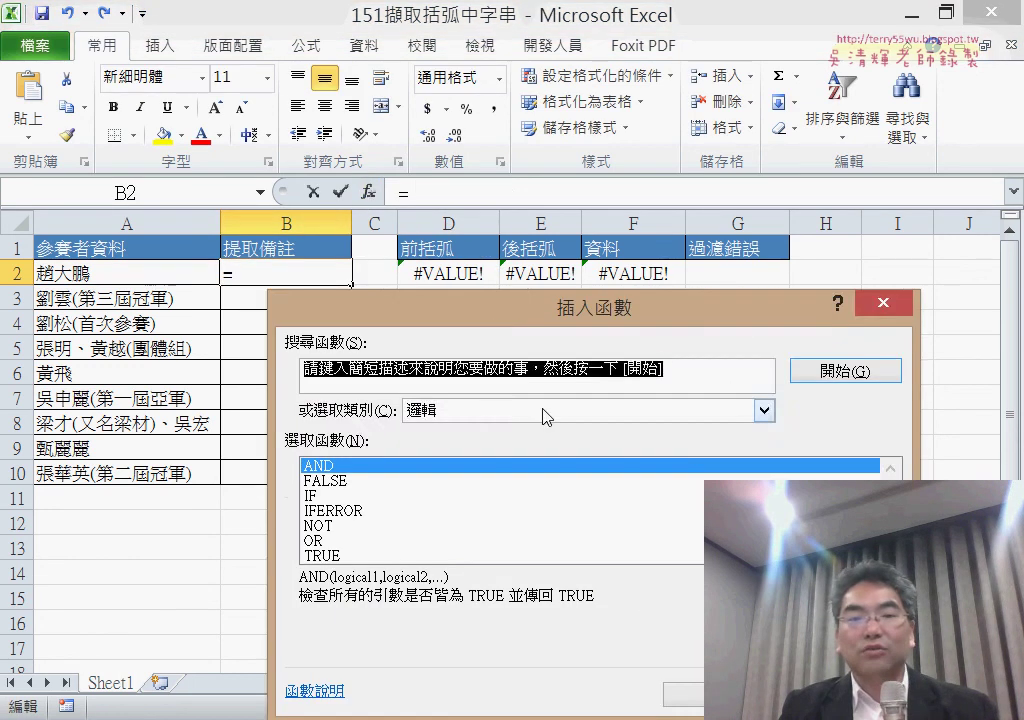
Start MID in B2 with Text A2 and Start_num FIND("(",A2)+1
click(544, 241)
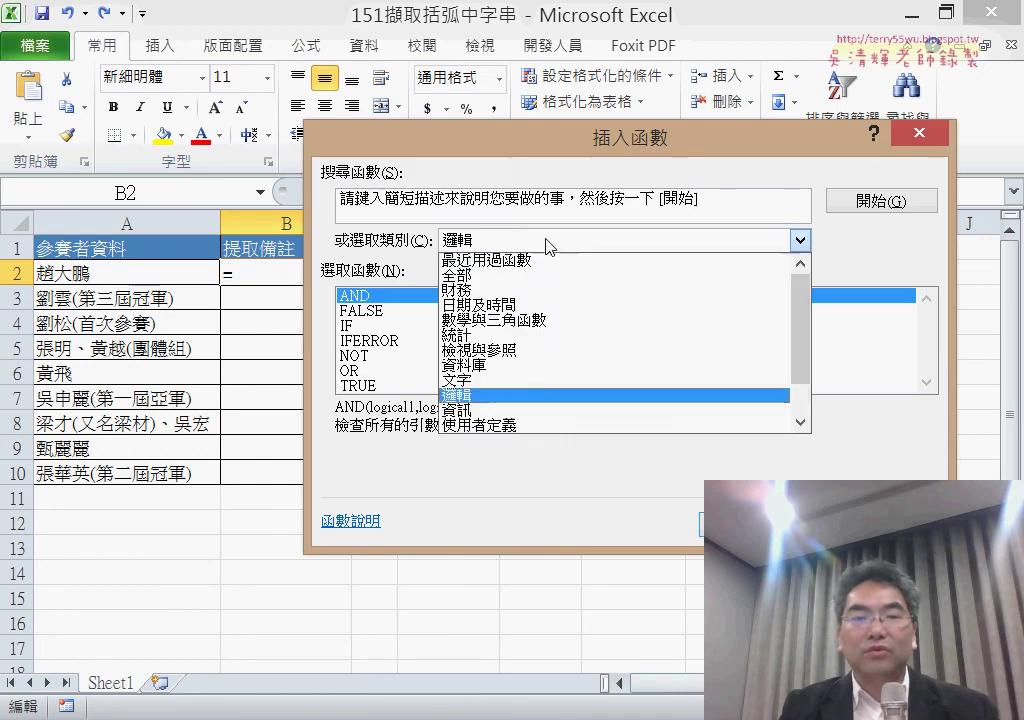
click(540, 258)
click(398, 315)
double_click(398, 315)
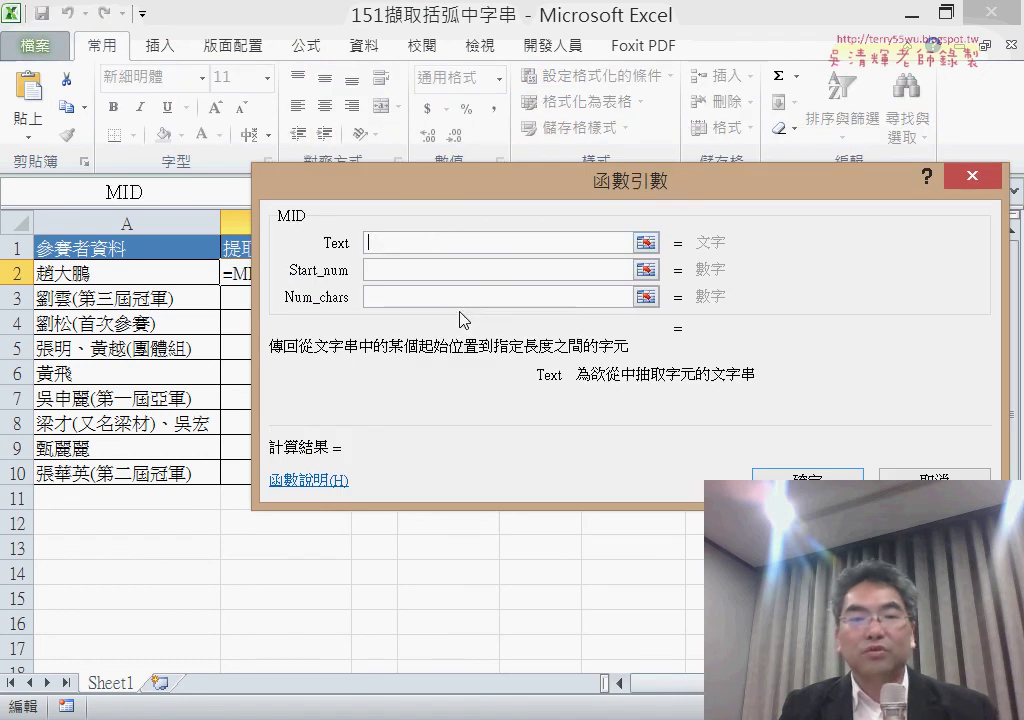
click(133, 272)
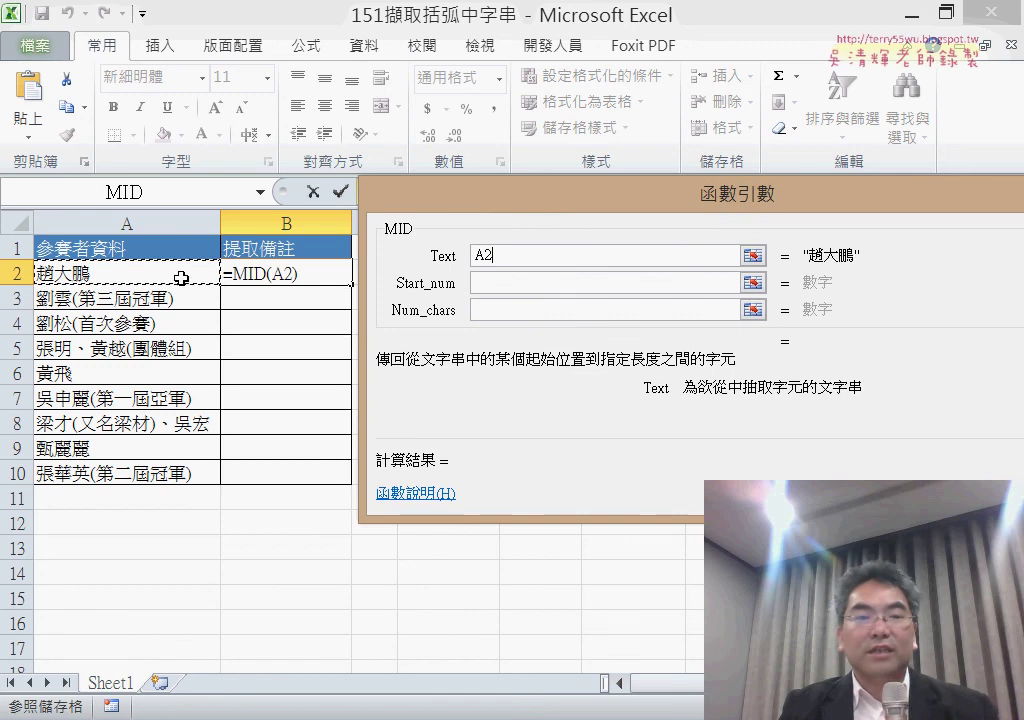
click(483, 283)
right_click(500, 283)
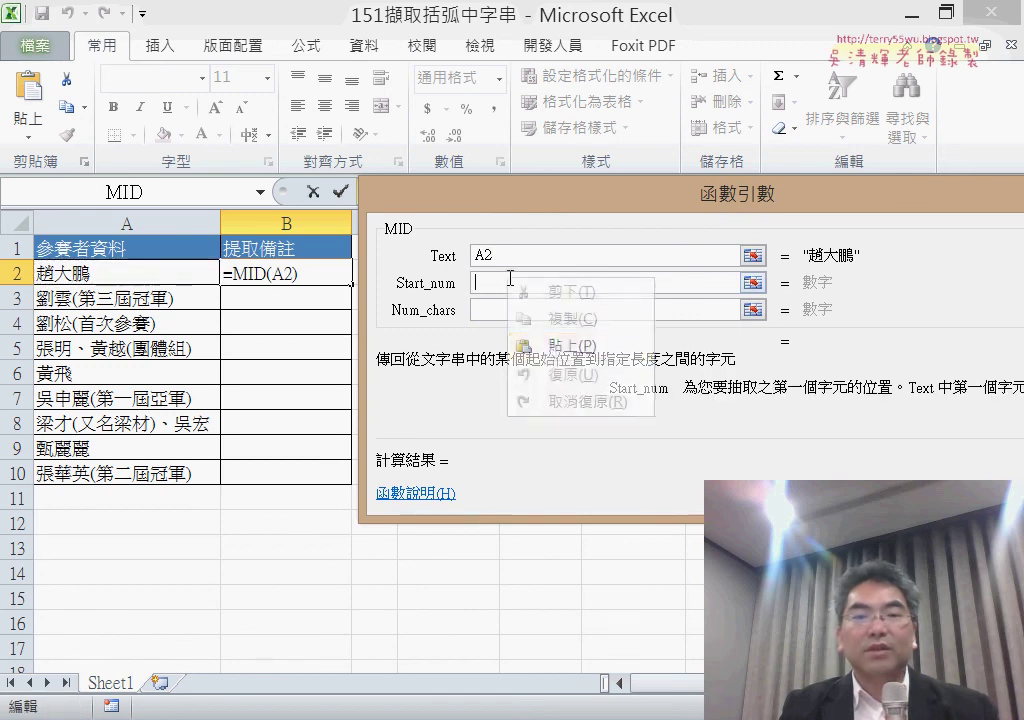
click(549, 343)
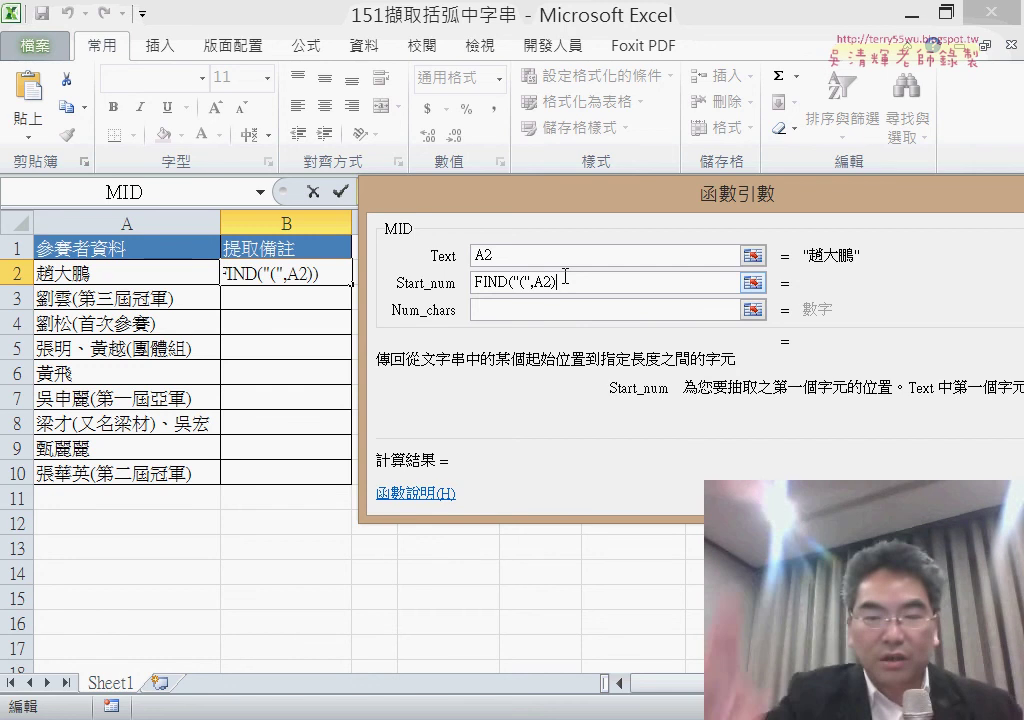
text(+)
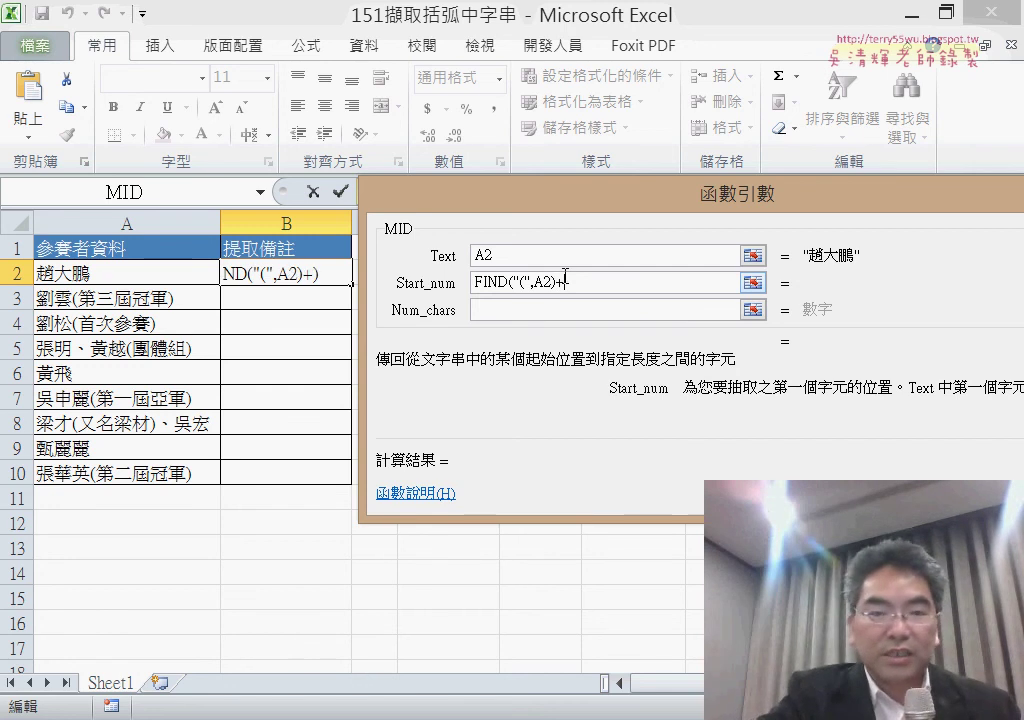
text(1)
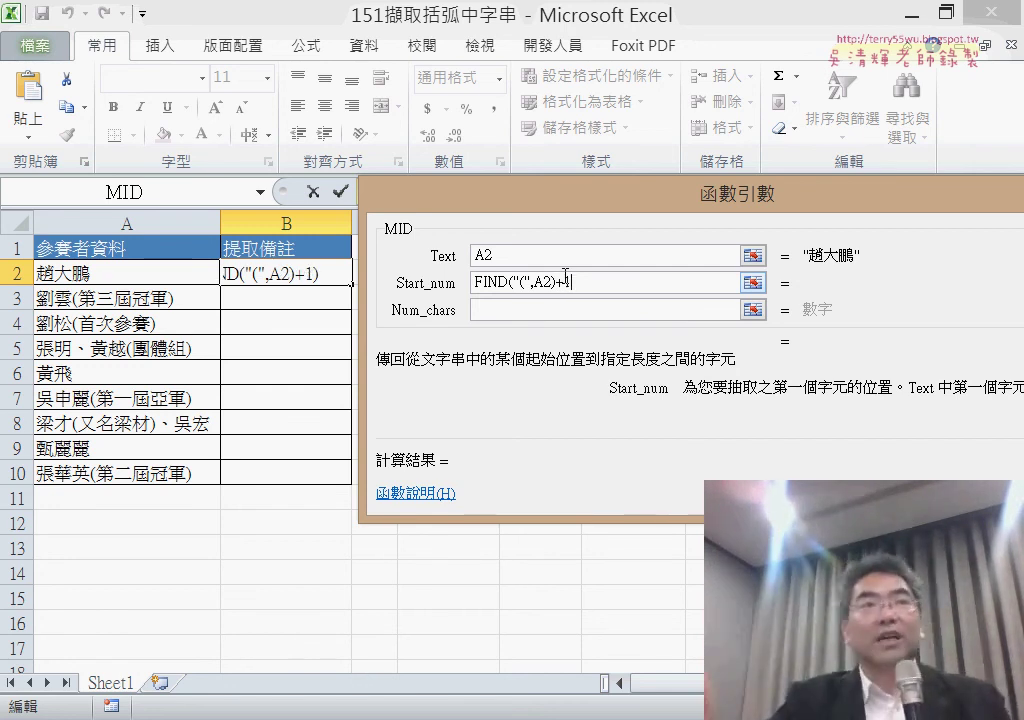
Set Num_chars to FIND(")",A2)-FIND("(",A2)-1 and commit the formula in B2
click(532, 311)
right_click(532, 313)
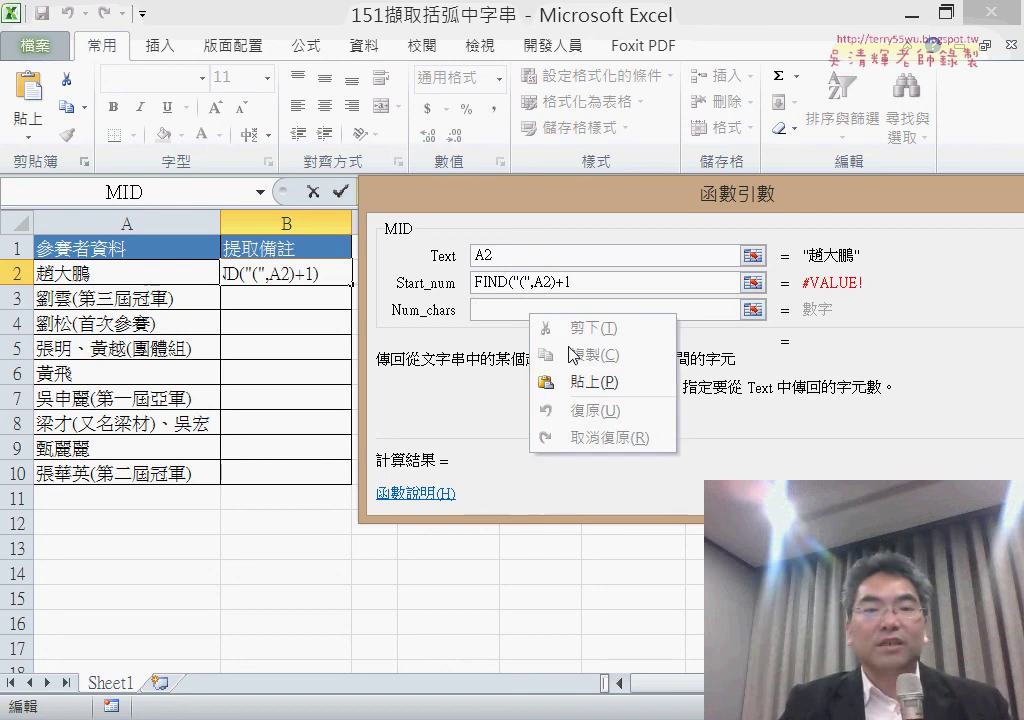
click(590, 385)
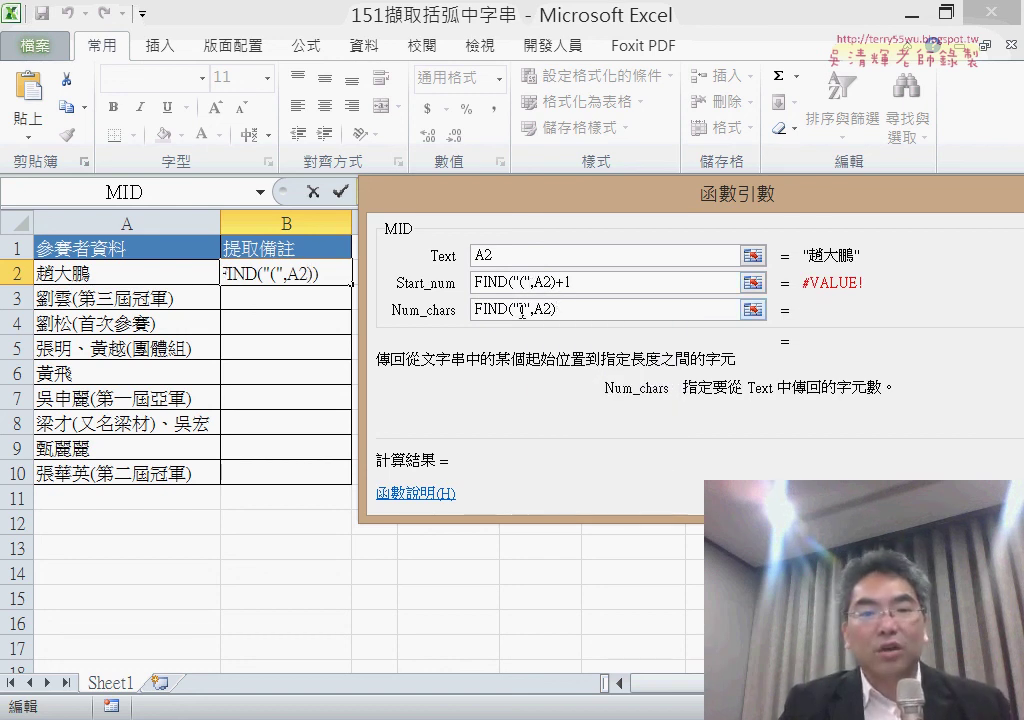
key(Delete)
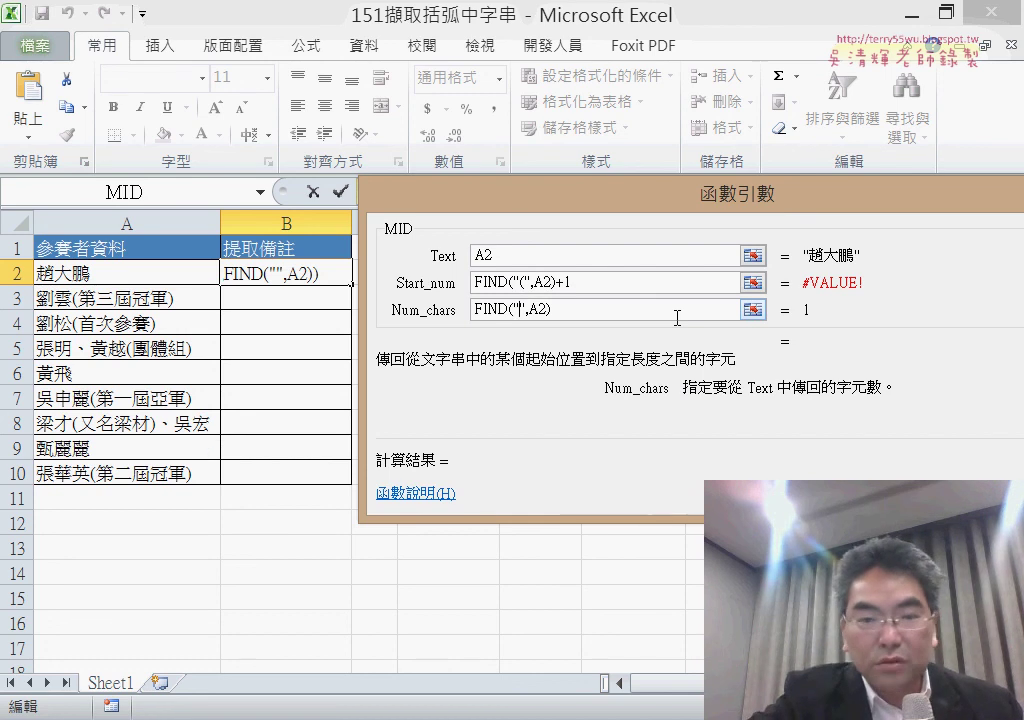
text())
key(End)
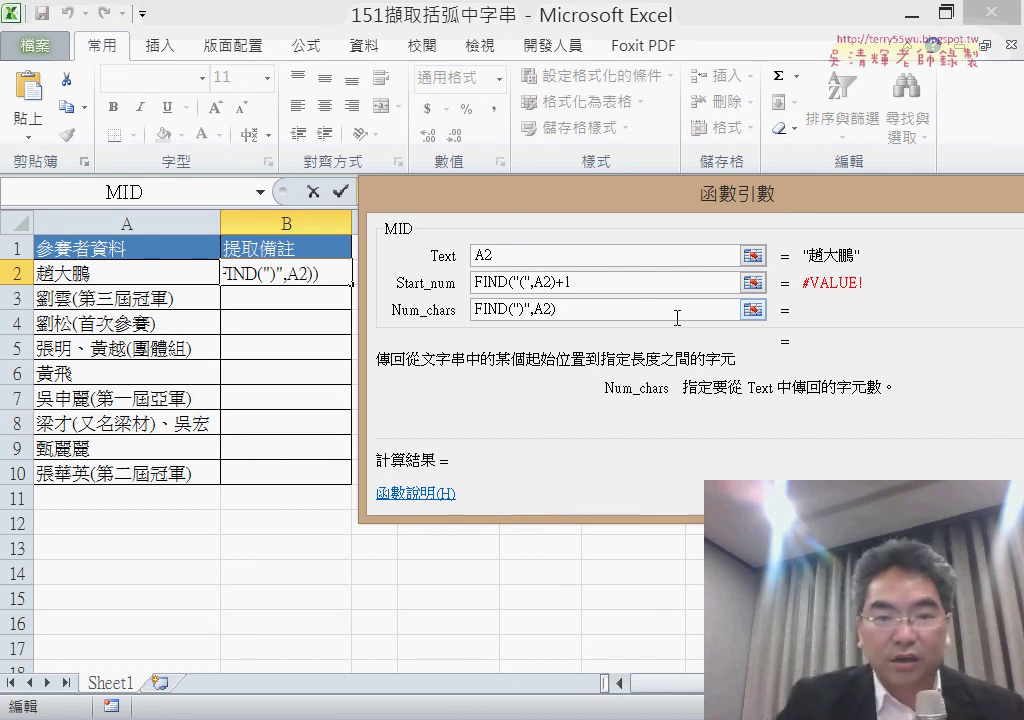
text(-)
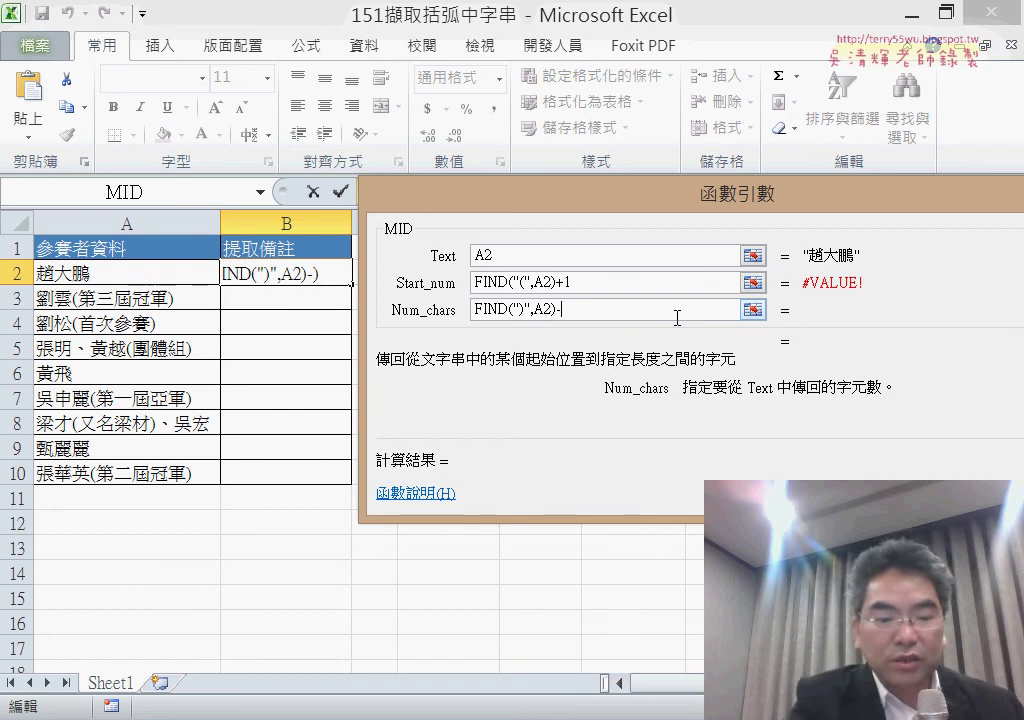
text(FIND("(",A2))
text(-)
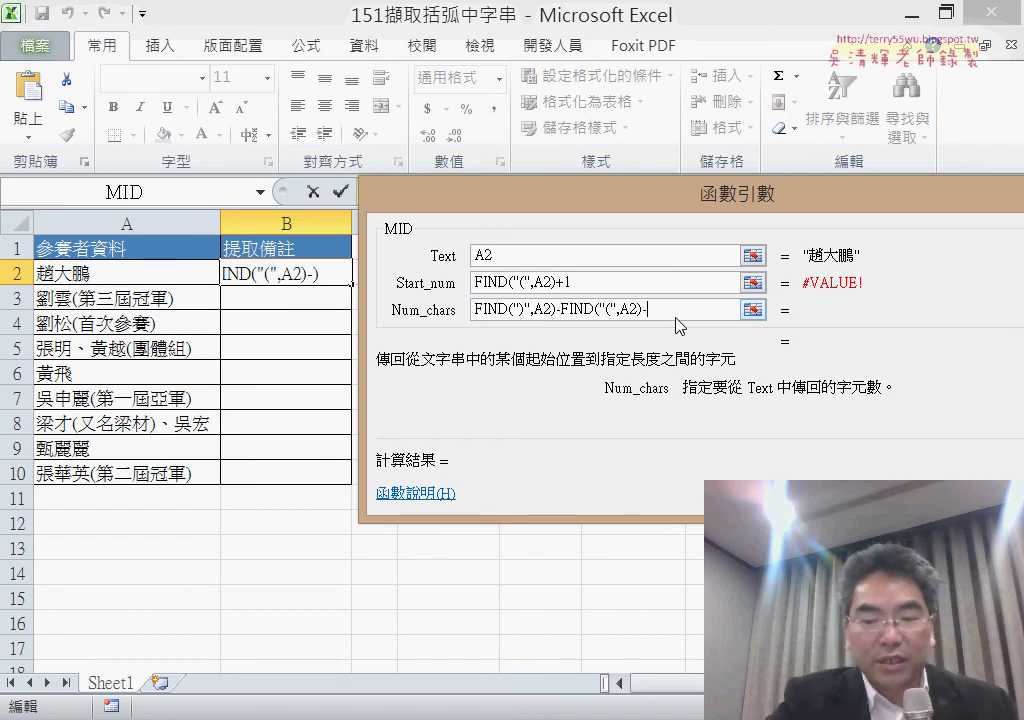
text(1)
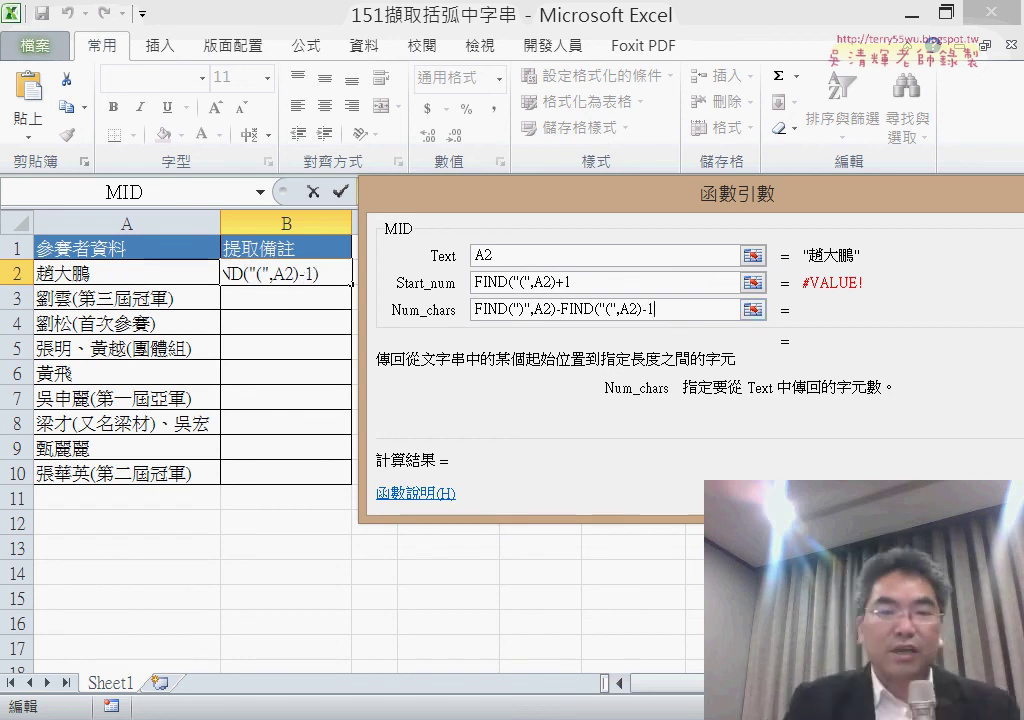
key(Return)
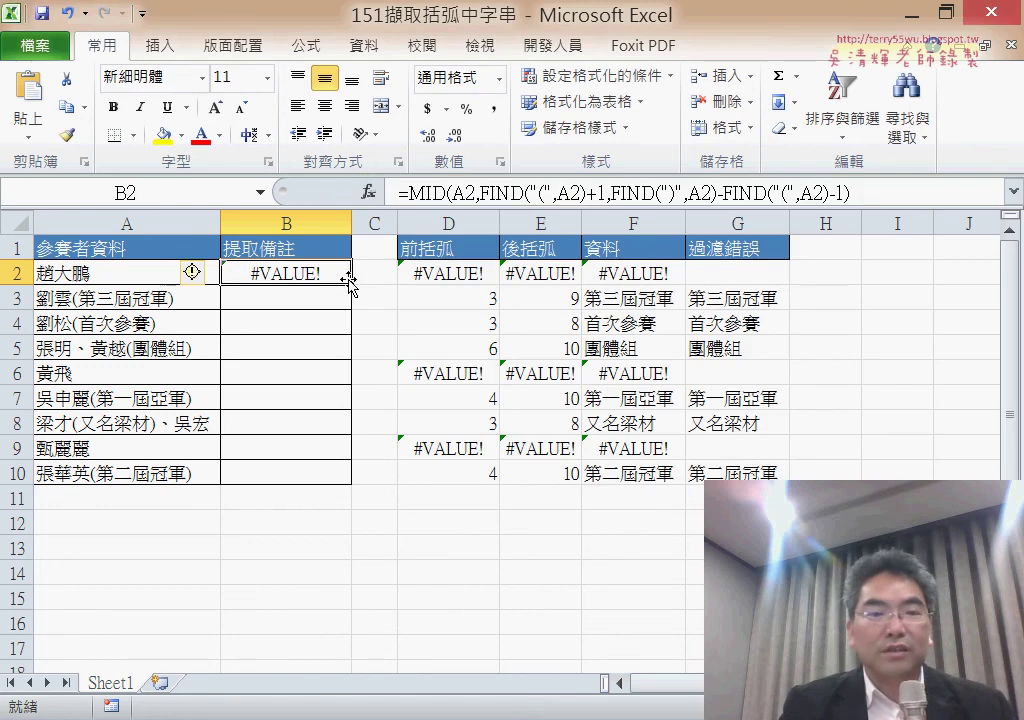
Fill the B2 formula down to B10 and reopen B2's formula for editing
double_click(351, 284)
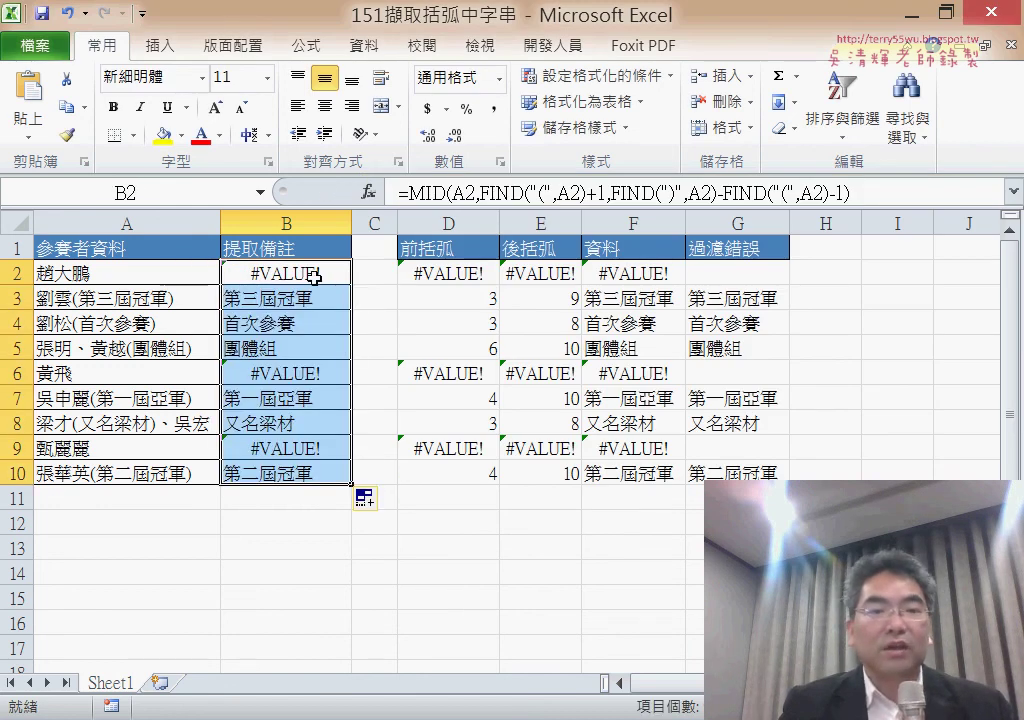
click(314, 277)
click(404, 192)
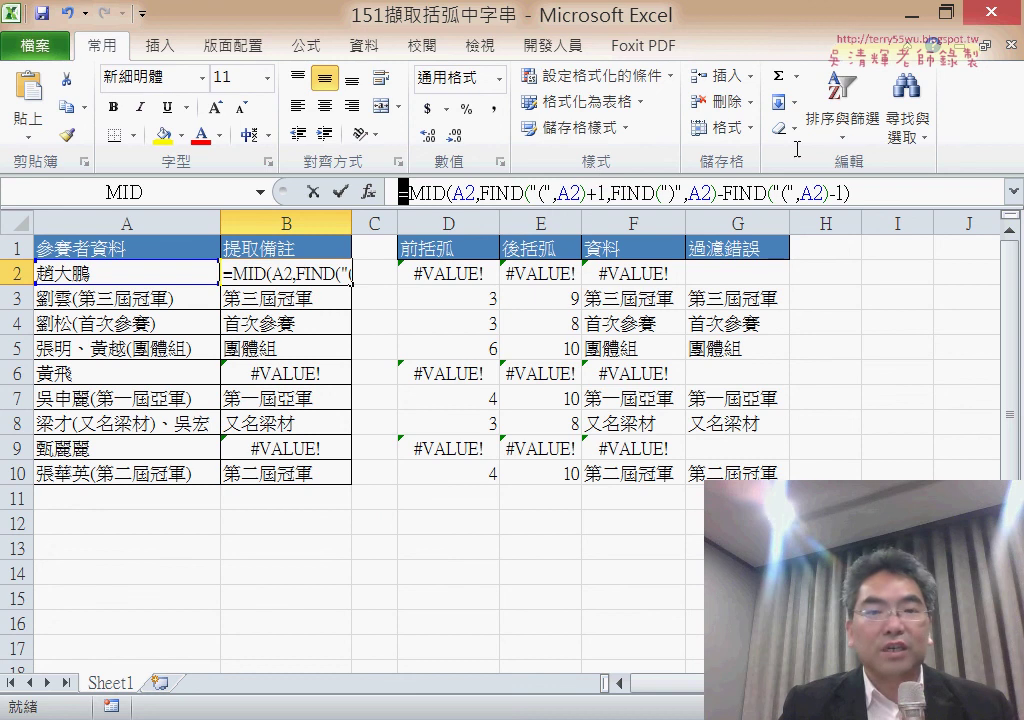
Cut the MID formula after '=' in B2 and start an IFERROR function
drag(408, 192, 850, 192)
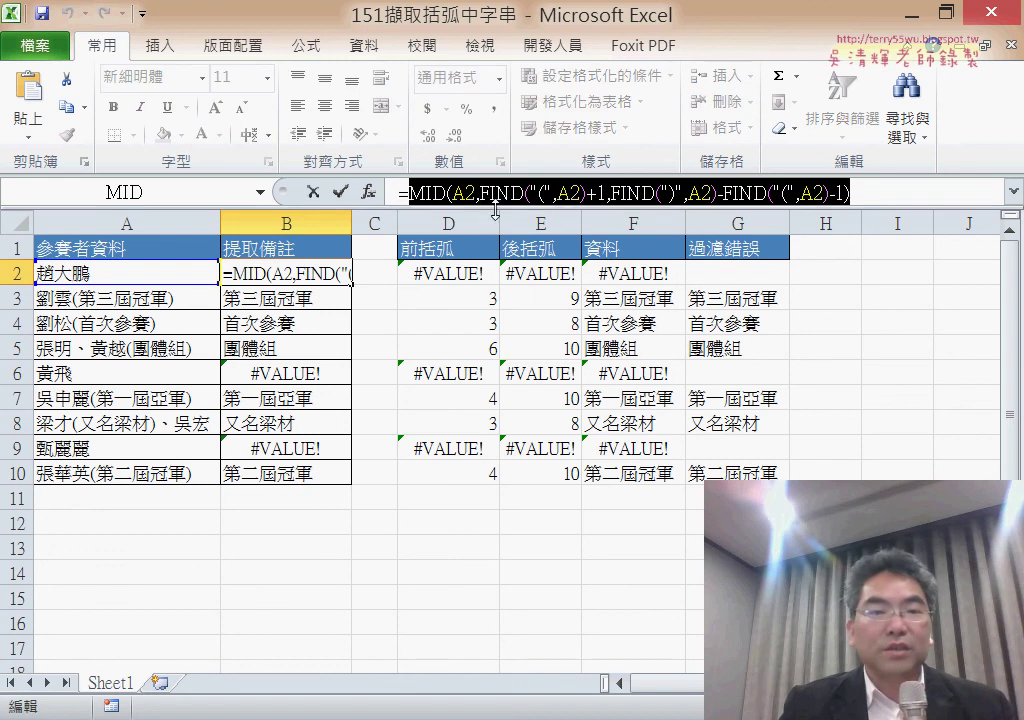
click(311, 191)
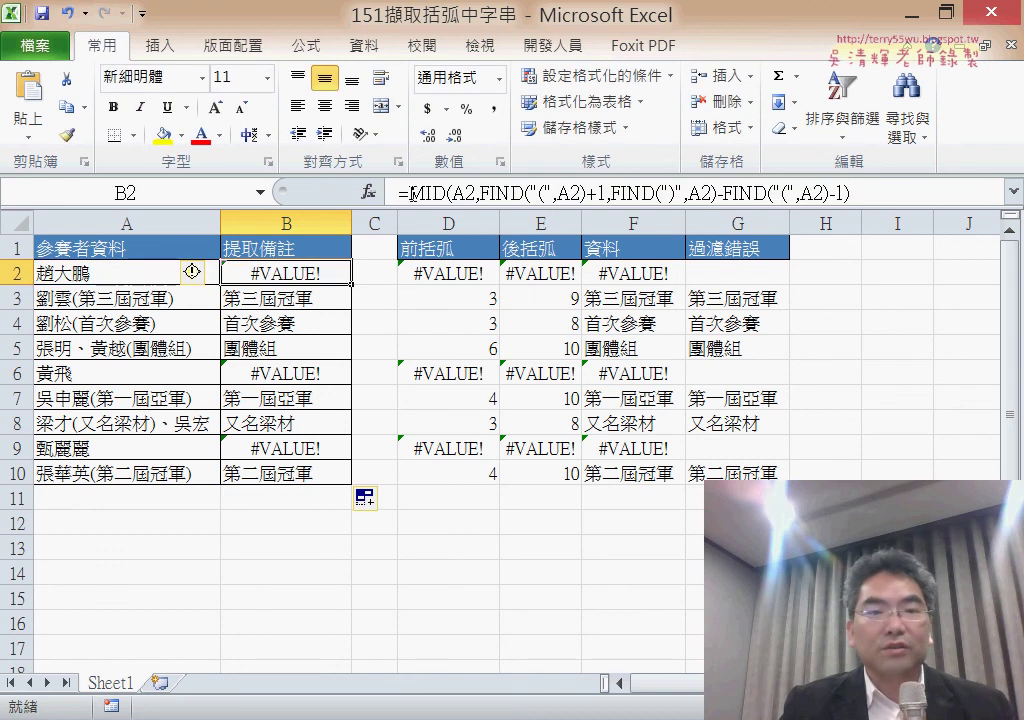
drag(412, 192, 869, 186)
right_click(792, 192)
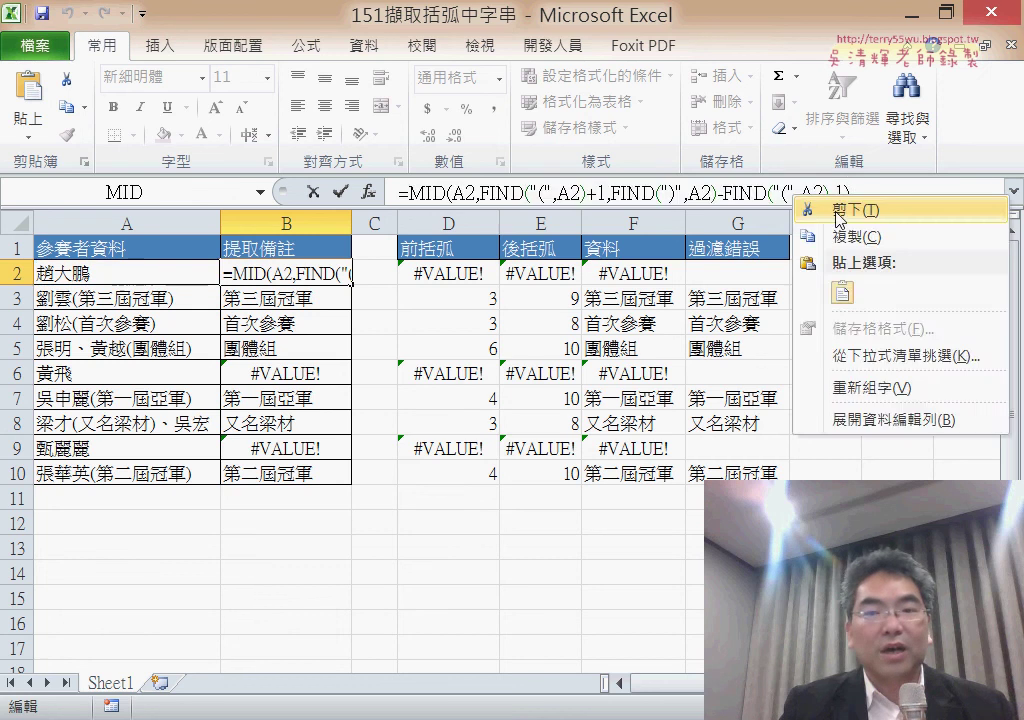
click(840, 208)
click(369, 191)
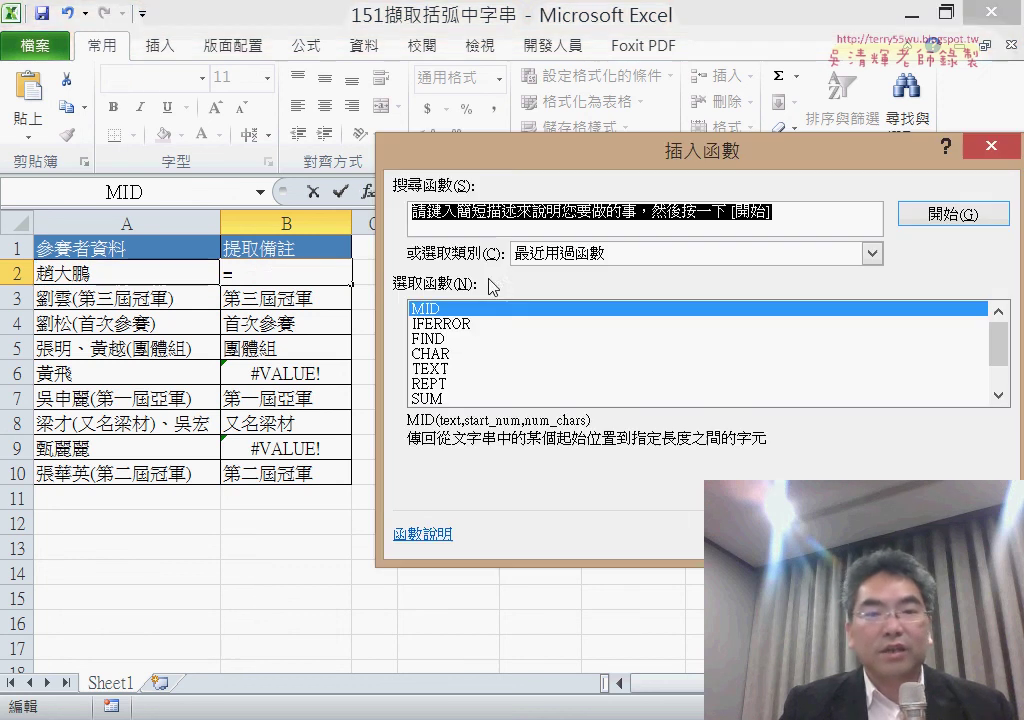
double_click(474, 330)
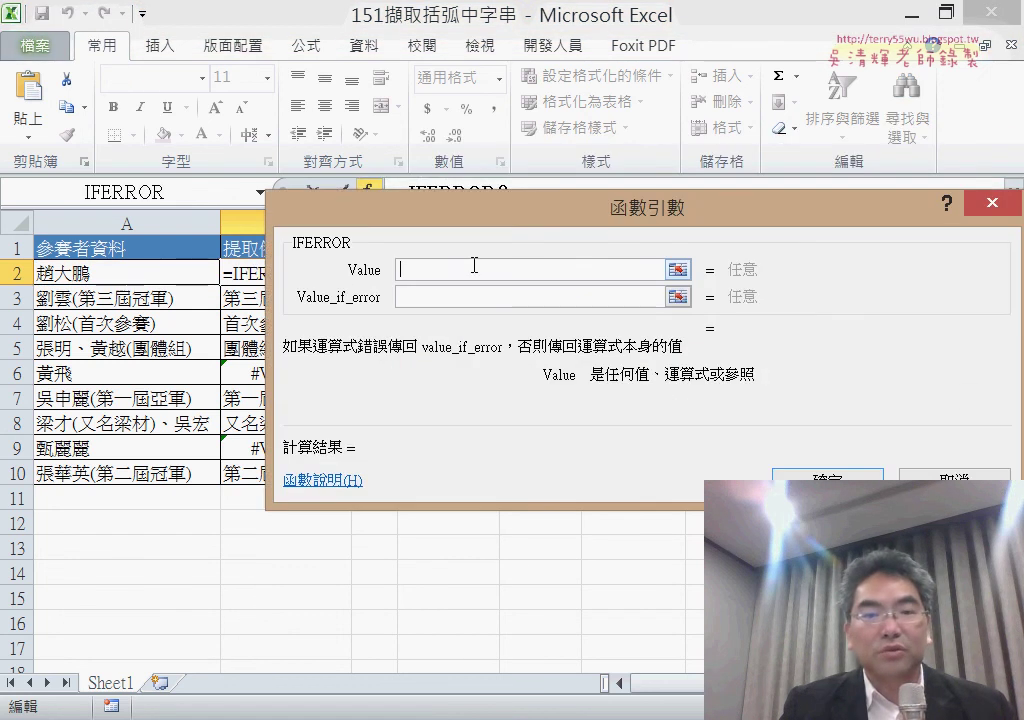
Paste MID as IFERROR's Value with "" on error, then fill B2:B10
click(535, 336)
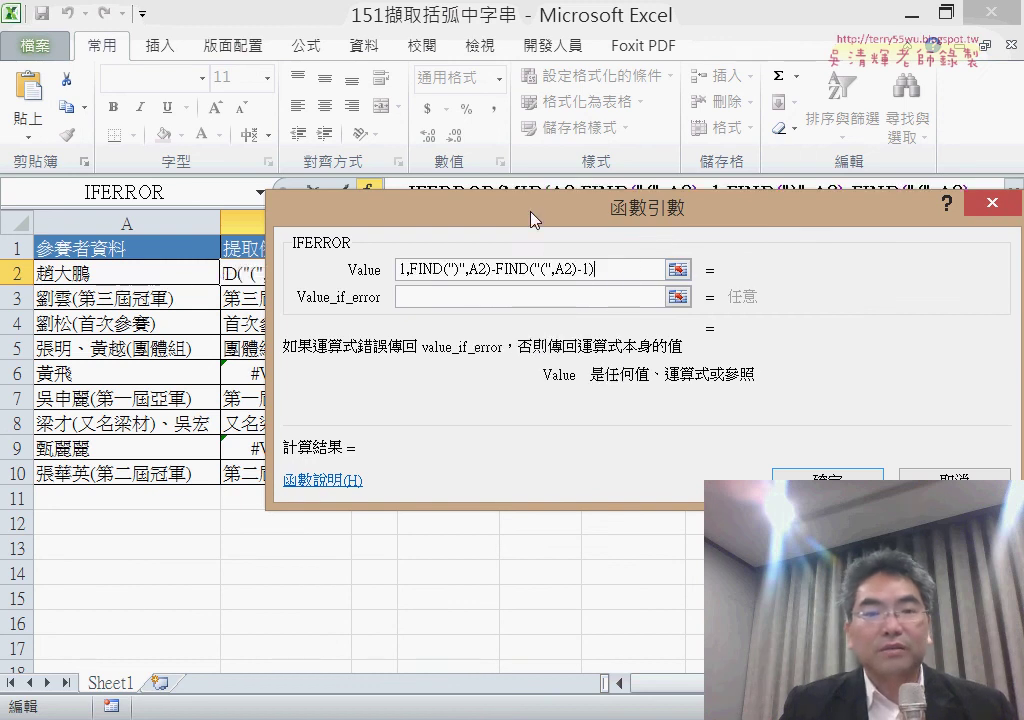
drag(535, 219, 704, 212)
click(619, 290)
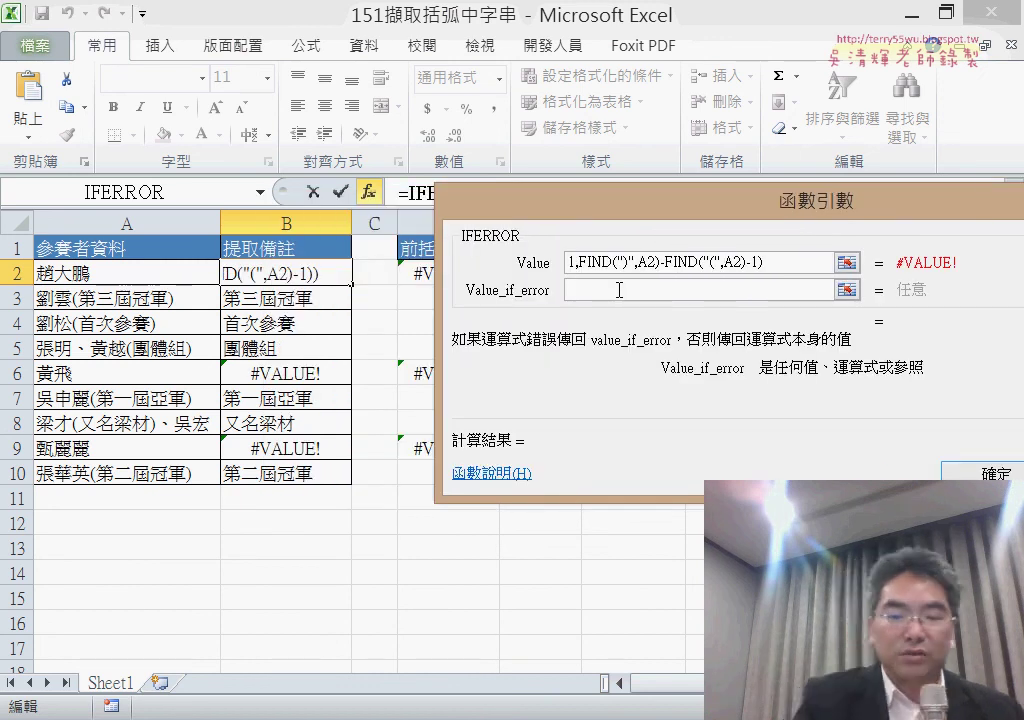
text("")
click(975, 474)
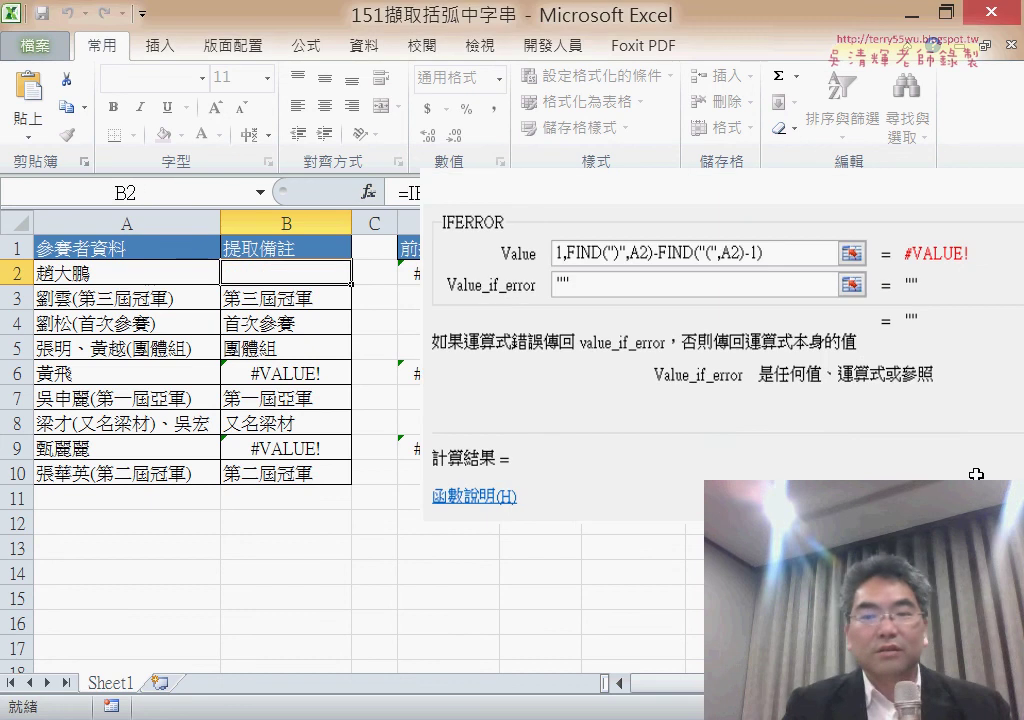
double_click(352, 286)
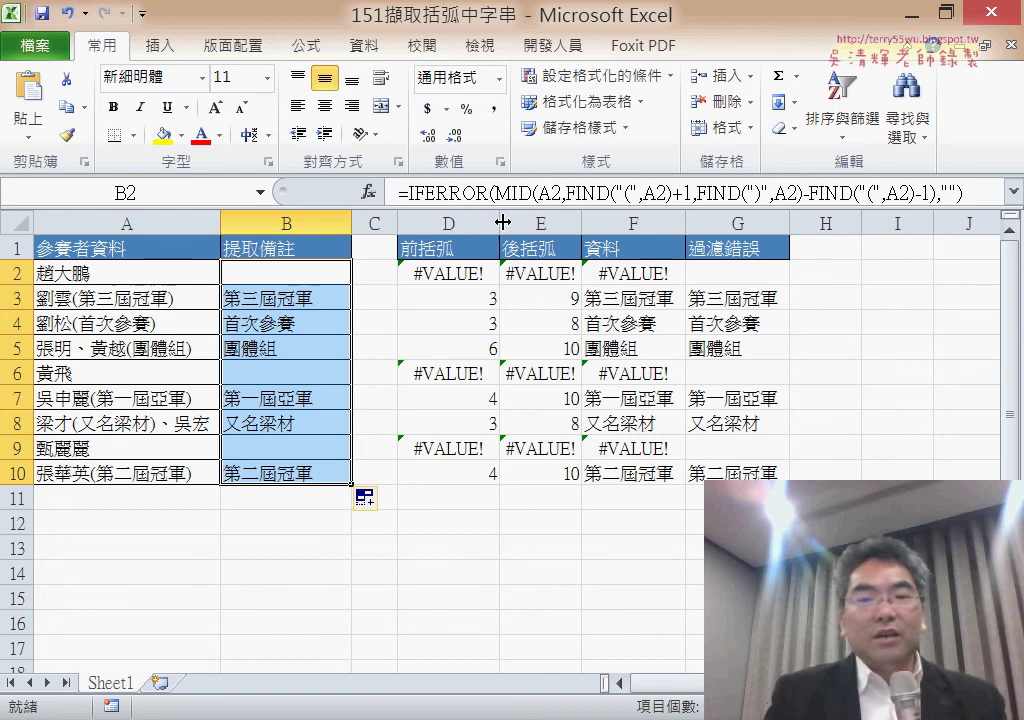
click(458, 216)
drag(458, 216, 708, 254)
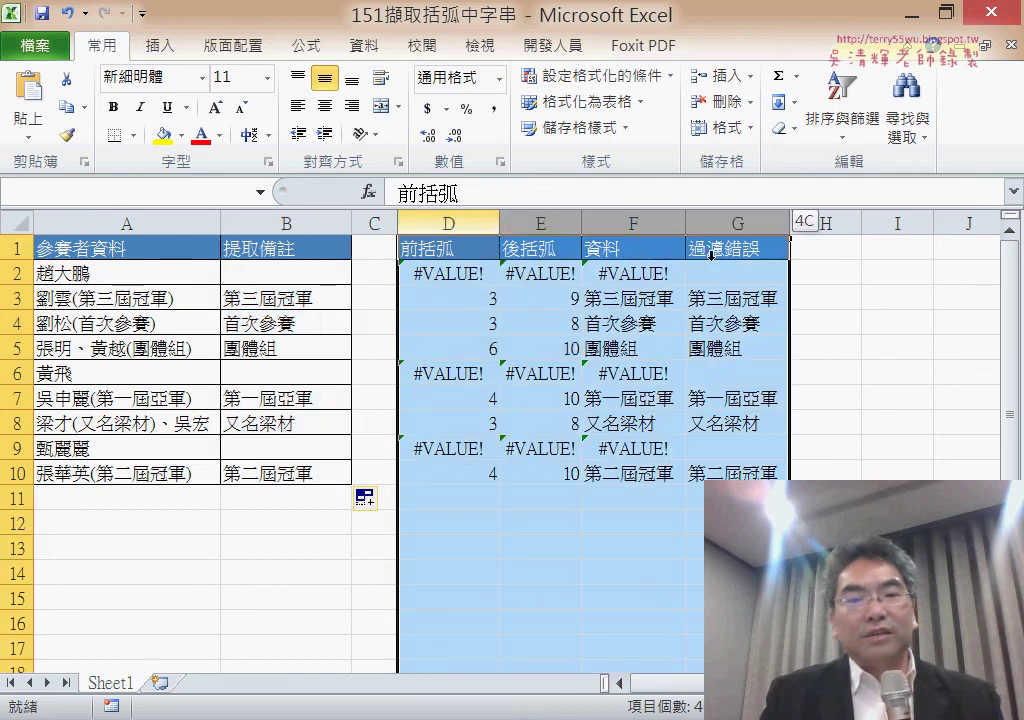
click(301, 273)
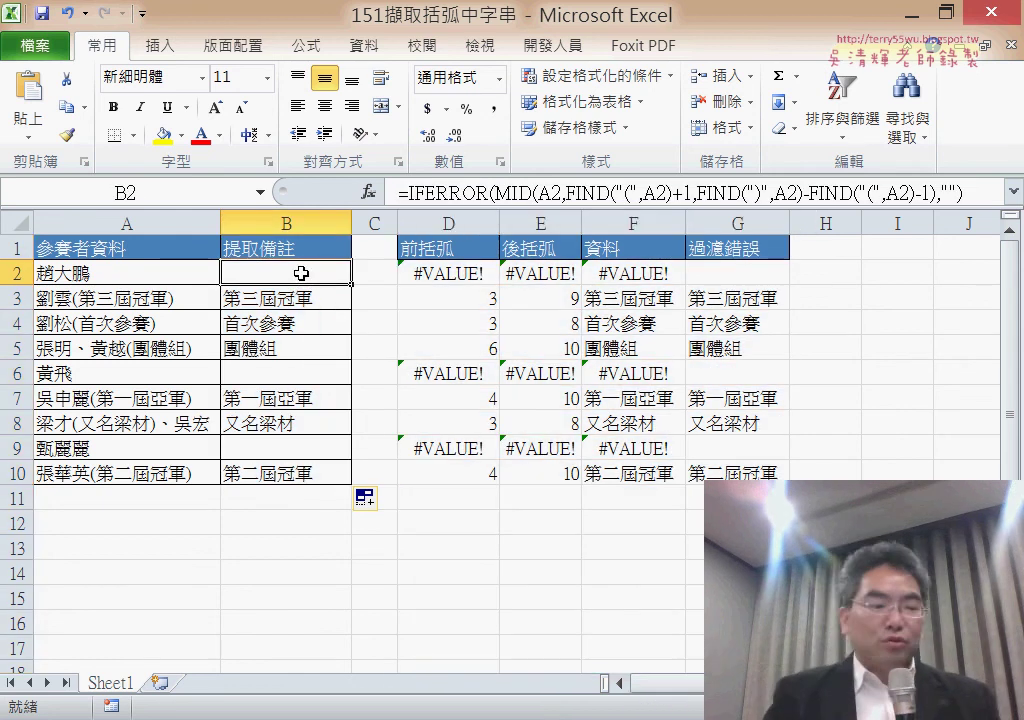